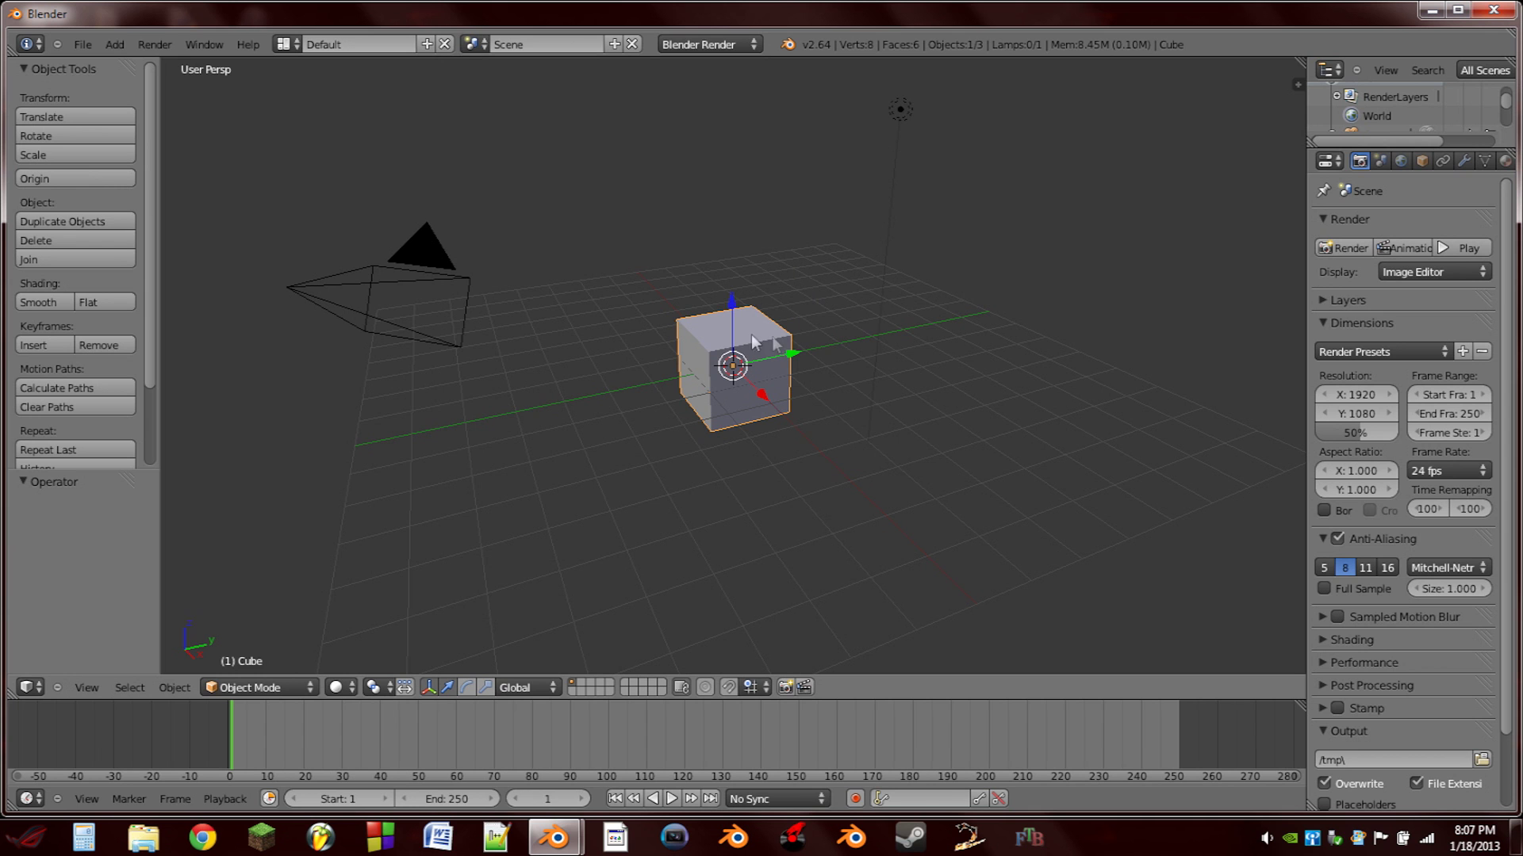
Scale the whole cube mesh by 1.5 along the global Y axis in Edit Mode.
{"action": "middle_click_drag", "start_coordinate": [712, 319], "coordinate": [773, 325]}
{"action": "key", "text": "Tab"}
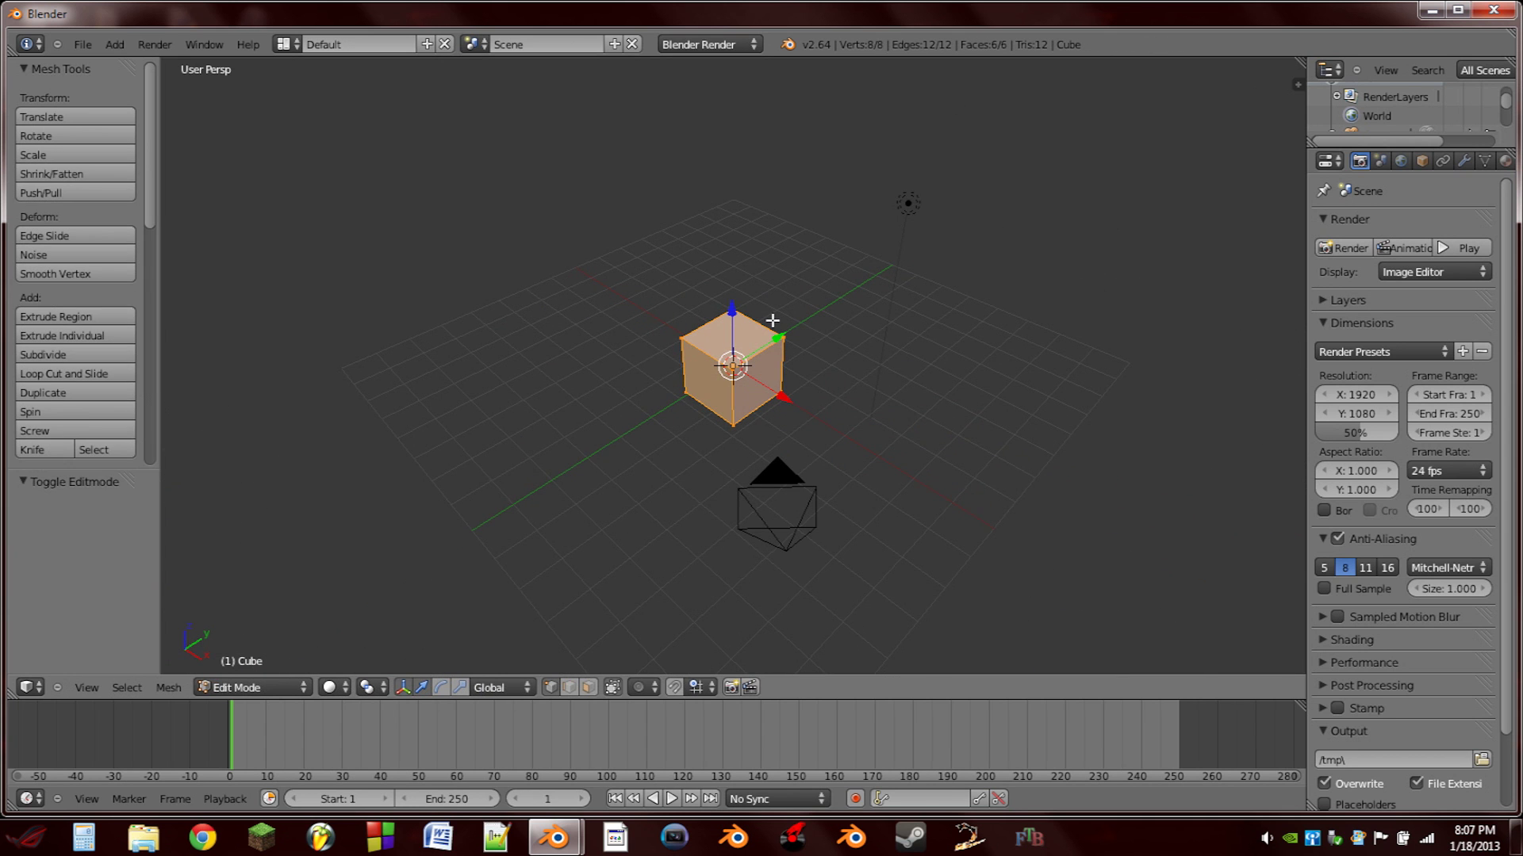
{"action": "key", "text": "s"}
{"action": "key", "text": "y"}
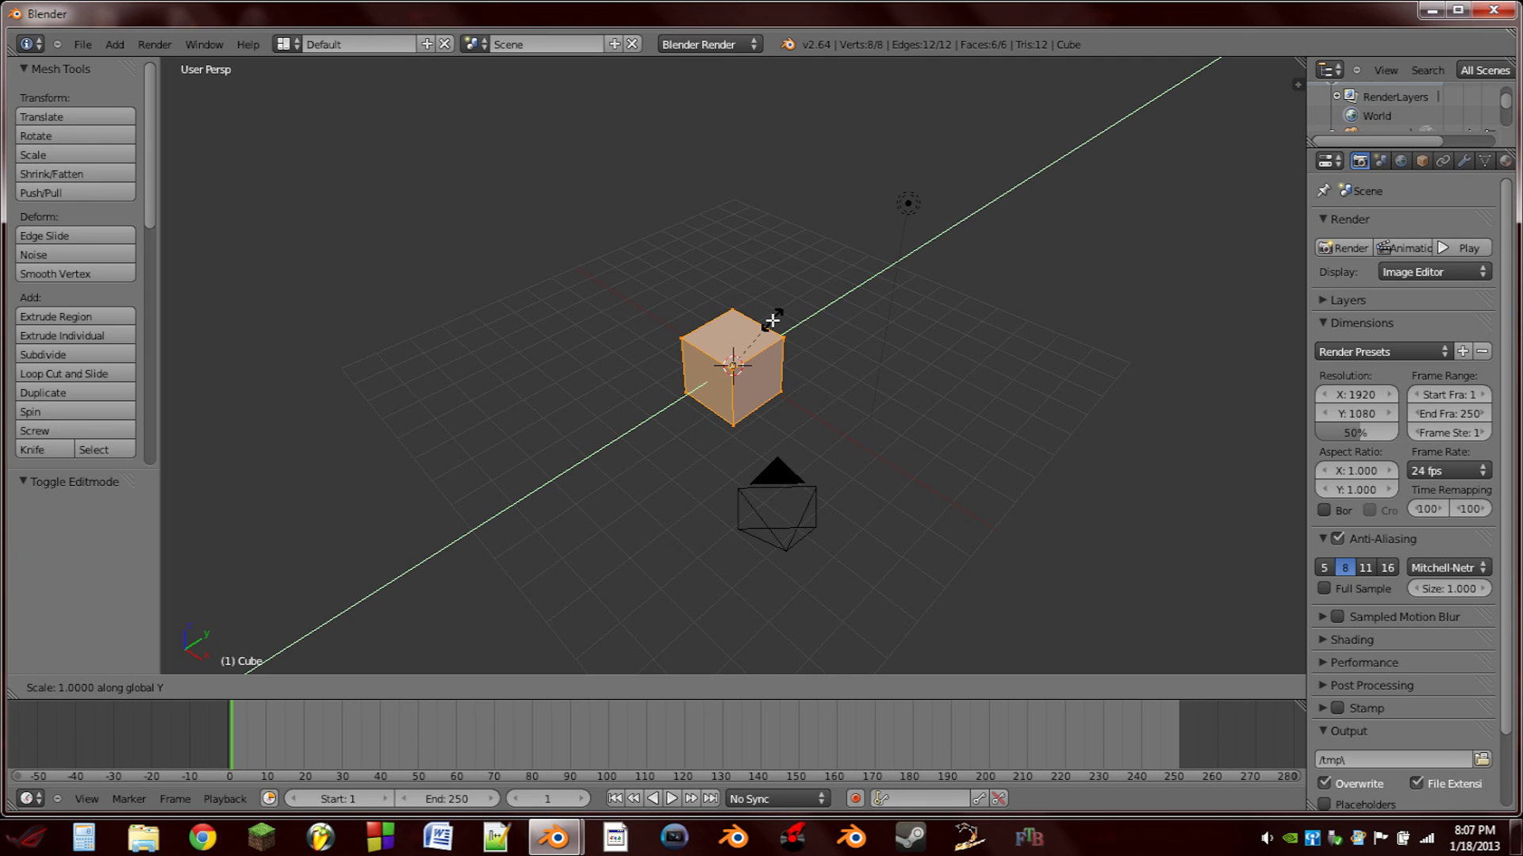
{"action": "type", "text": "1.5"}
{"action": "key", "text": "Return"}
{"action": "key", "text": "KP_Divide"}
{"action": "middle_click_drag", "start_coordinate": [767, 333], "coordinate": [797, 286]}
{"action": "key", "text": "Tab"}
{"action": "key", "text": "KP_Divide"}
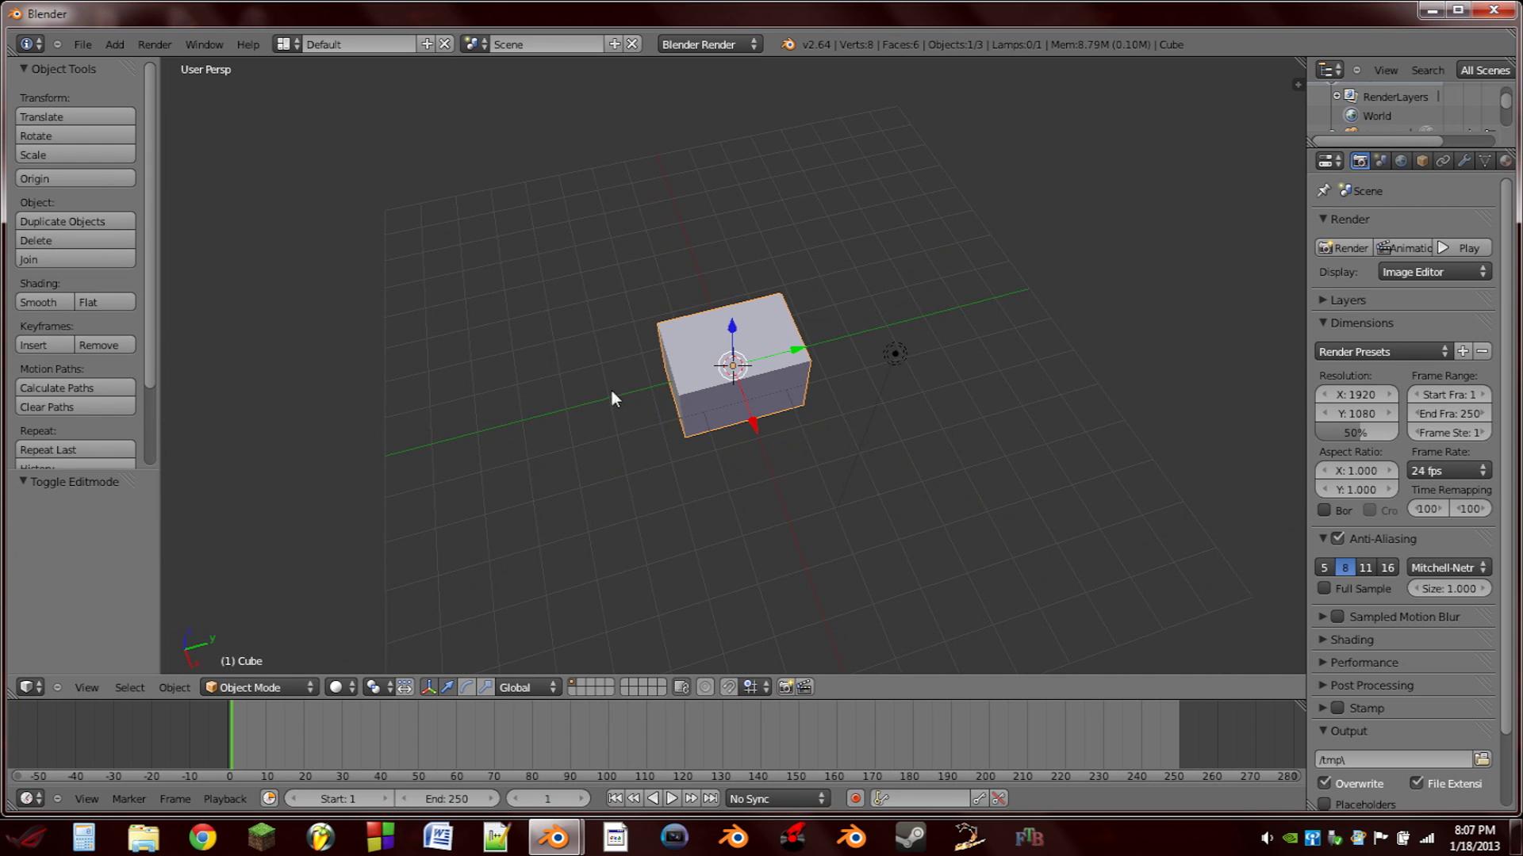
Merge the four vertices of the box's positive-Y end face at their center to form a pyramid, and return to Object Mode.
{"action": "key", "text": "KP_Divide"}
{"action": "middle_click_drag", "start_coordinate": [846, 339], "coordinate": [793, 308]}
{"action": "key", "text": "KP_Divide"}
{"action": "key", "text": "Tab"}
{"action": "key", "text": "a"}
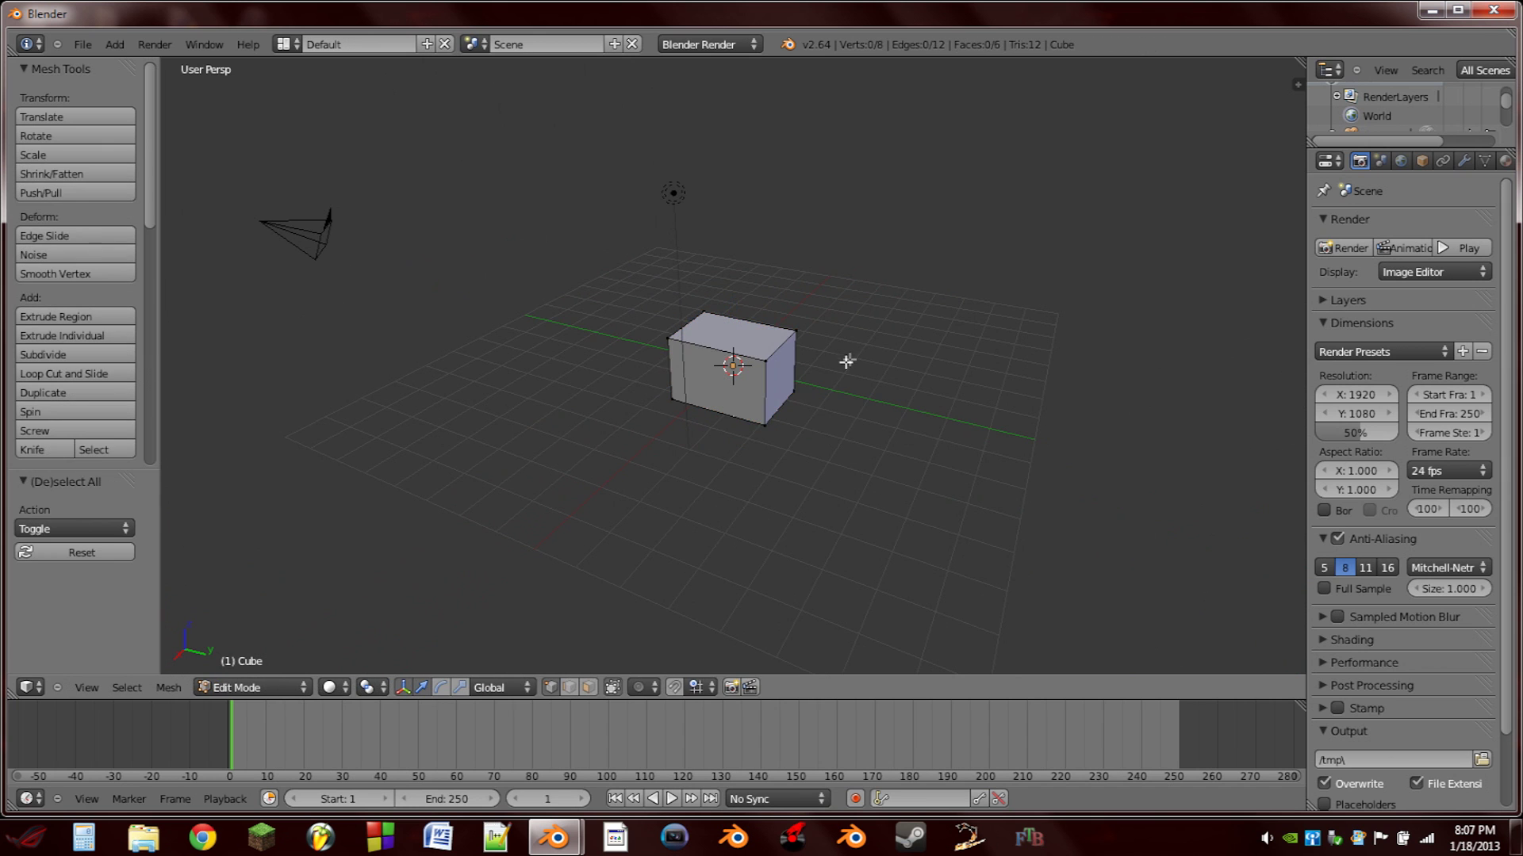
{"action": "key", "text": "b"}
{"action": "left_click_drag", "start_coordinate": [749, 317], "coordinate": [826, 431]}
{"action": "scroll", "coordinate": [772, 253], "scroll_direction": "up", "scroll_amount": 3}
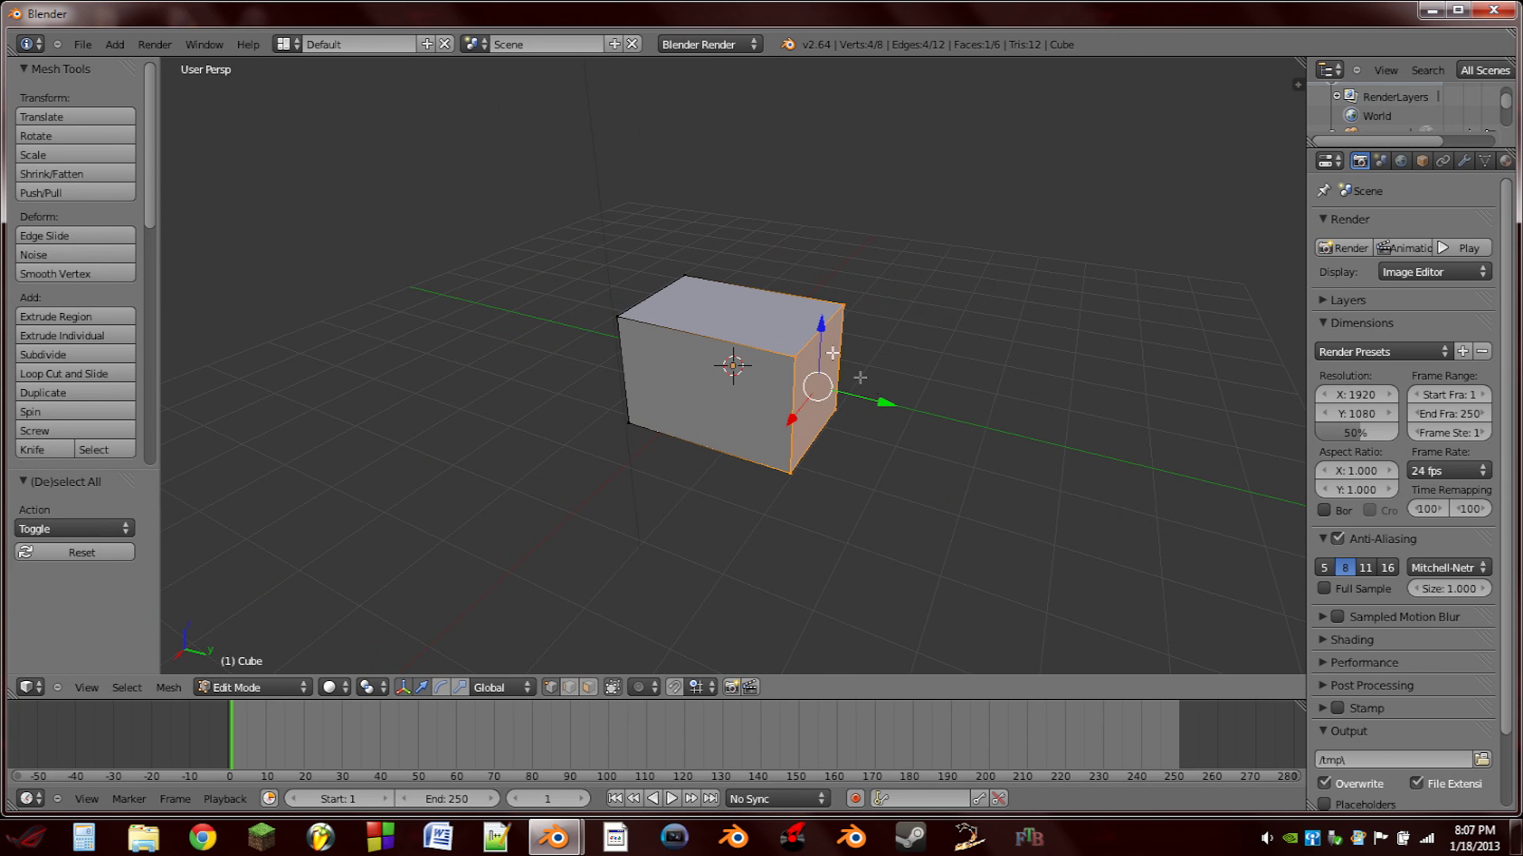
{"action": "key", "text": "b"}
{"action": "left_click_drag", "start_coordinate": [754, 217], "coordinate": [977, 512]}
{"action": "key", "text": "alt+m"}
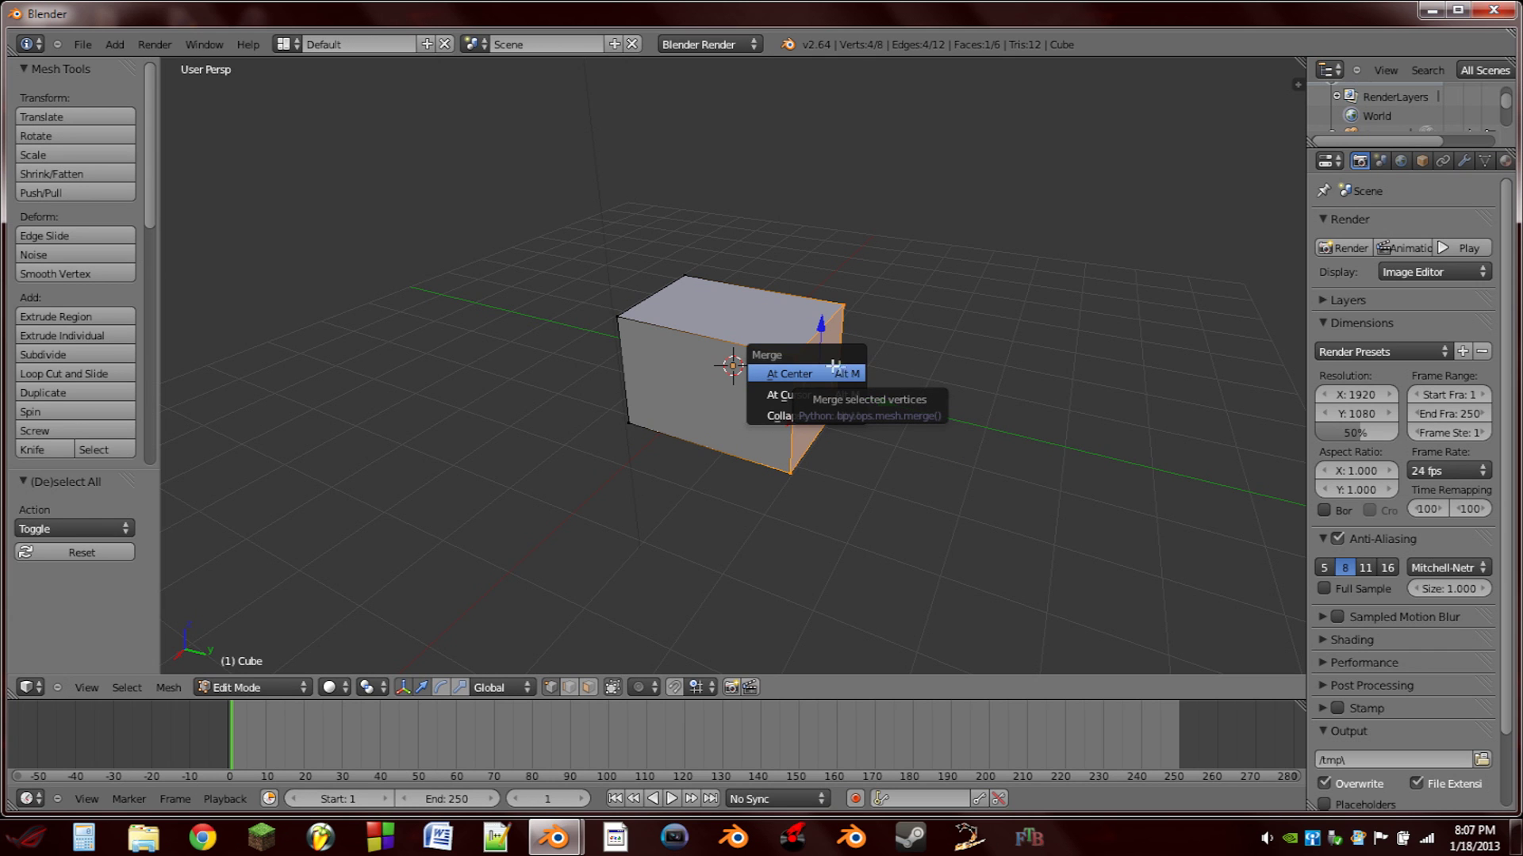
{"action": "left_click", "coordinate": [785, 373]}
{"action": "key", "text": "Tab"}
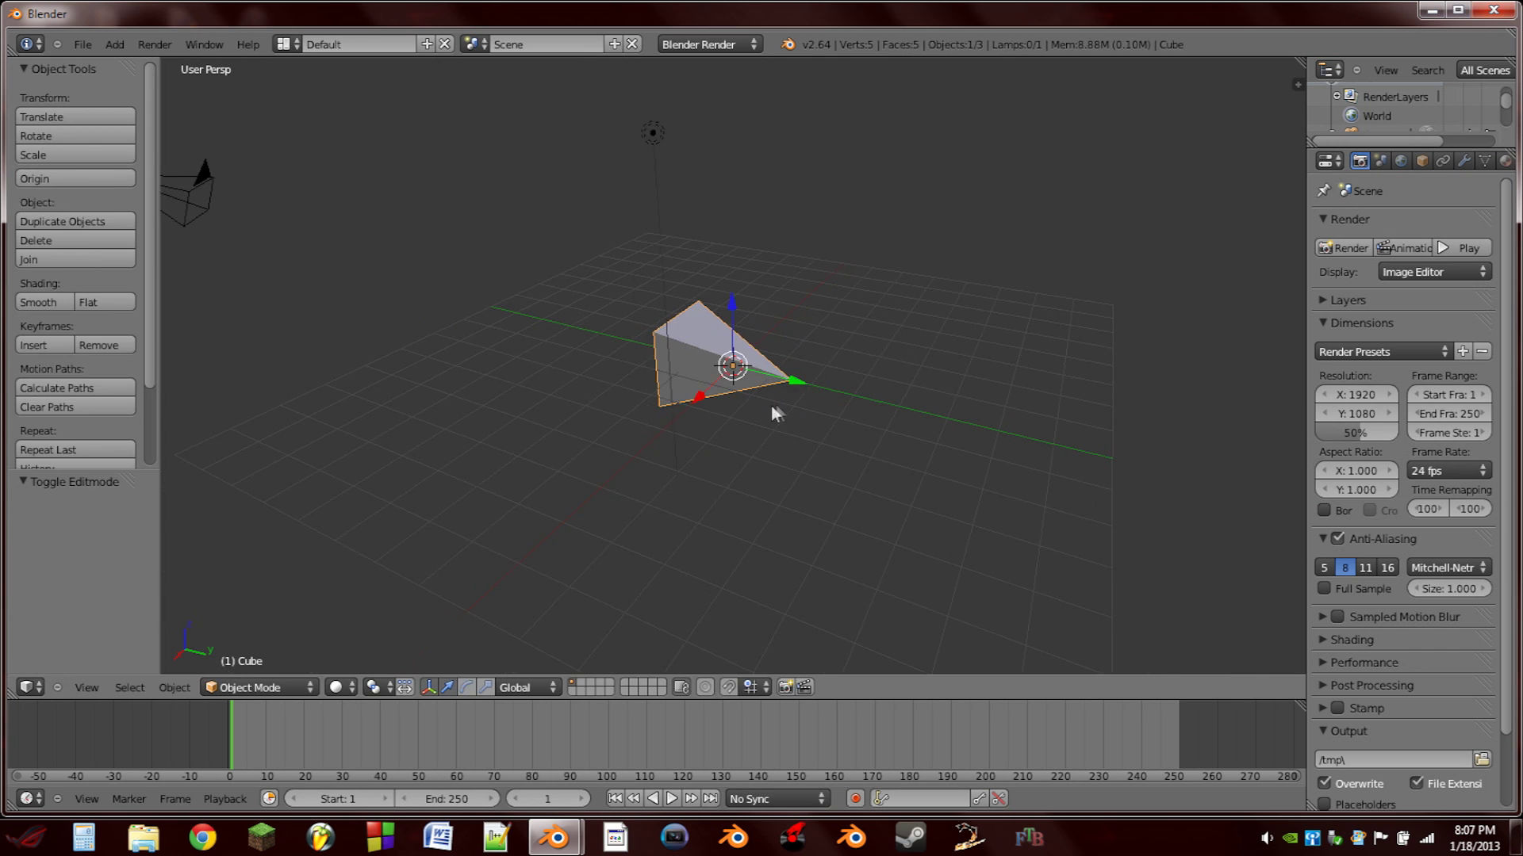
Switch the render engine to Blender Game.
{"action": "middle_click_drag", "start_coordinate": [771, 406], "coordinate": [853, 387]}
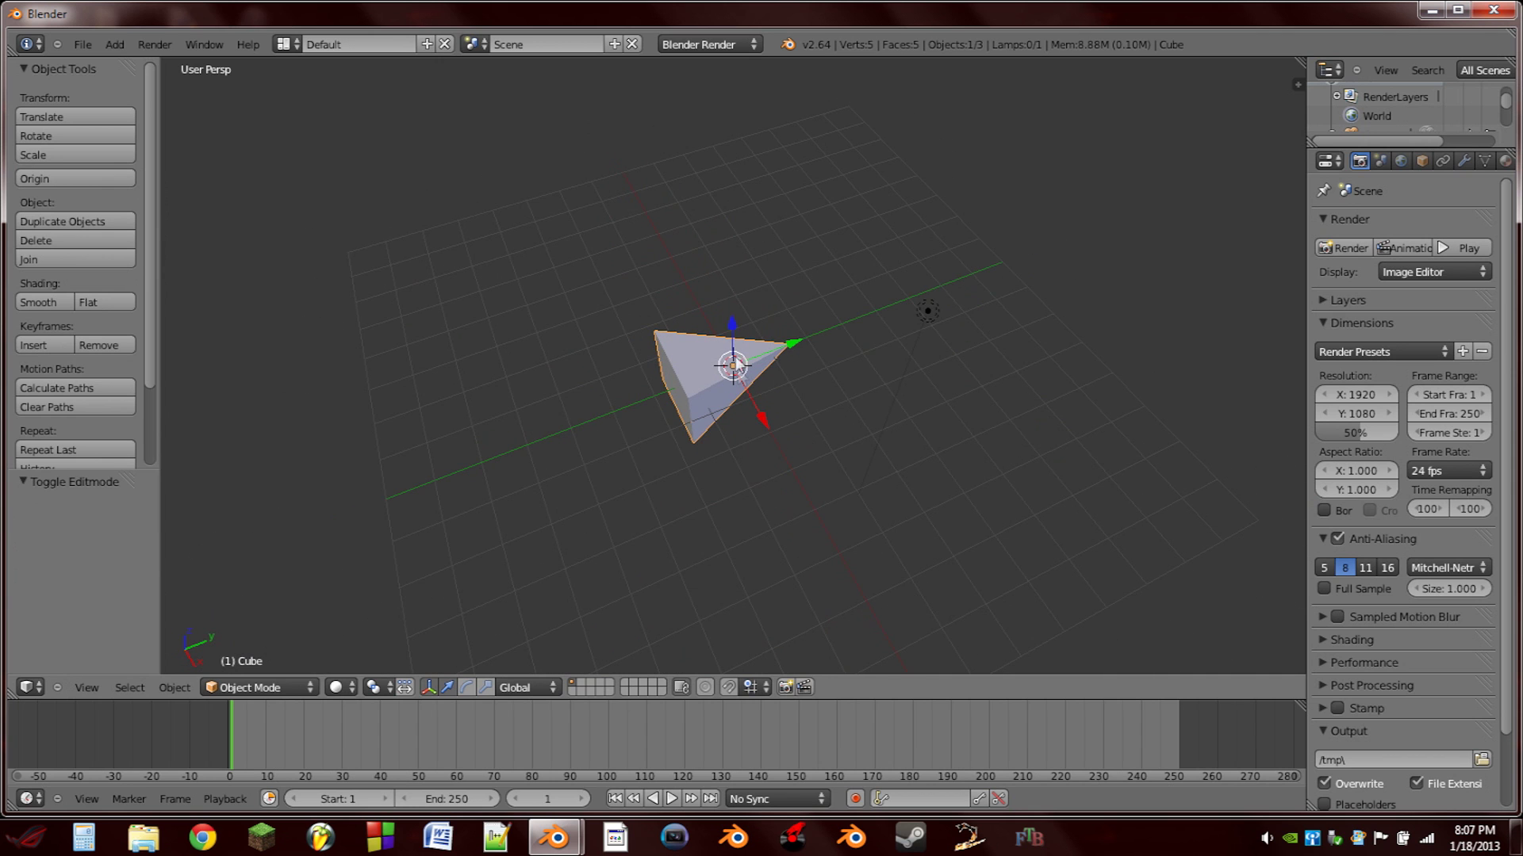
{"action": "left_click", "coordinate": [705, 44]}
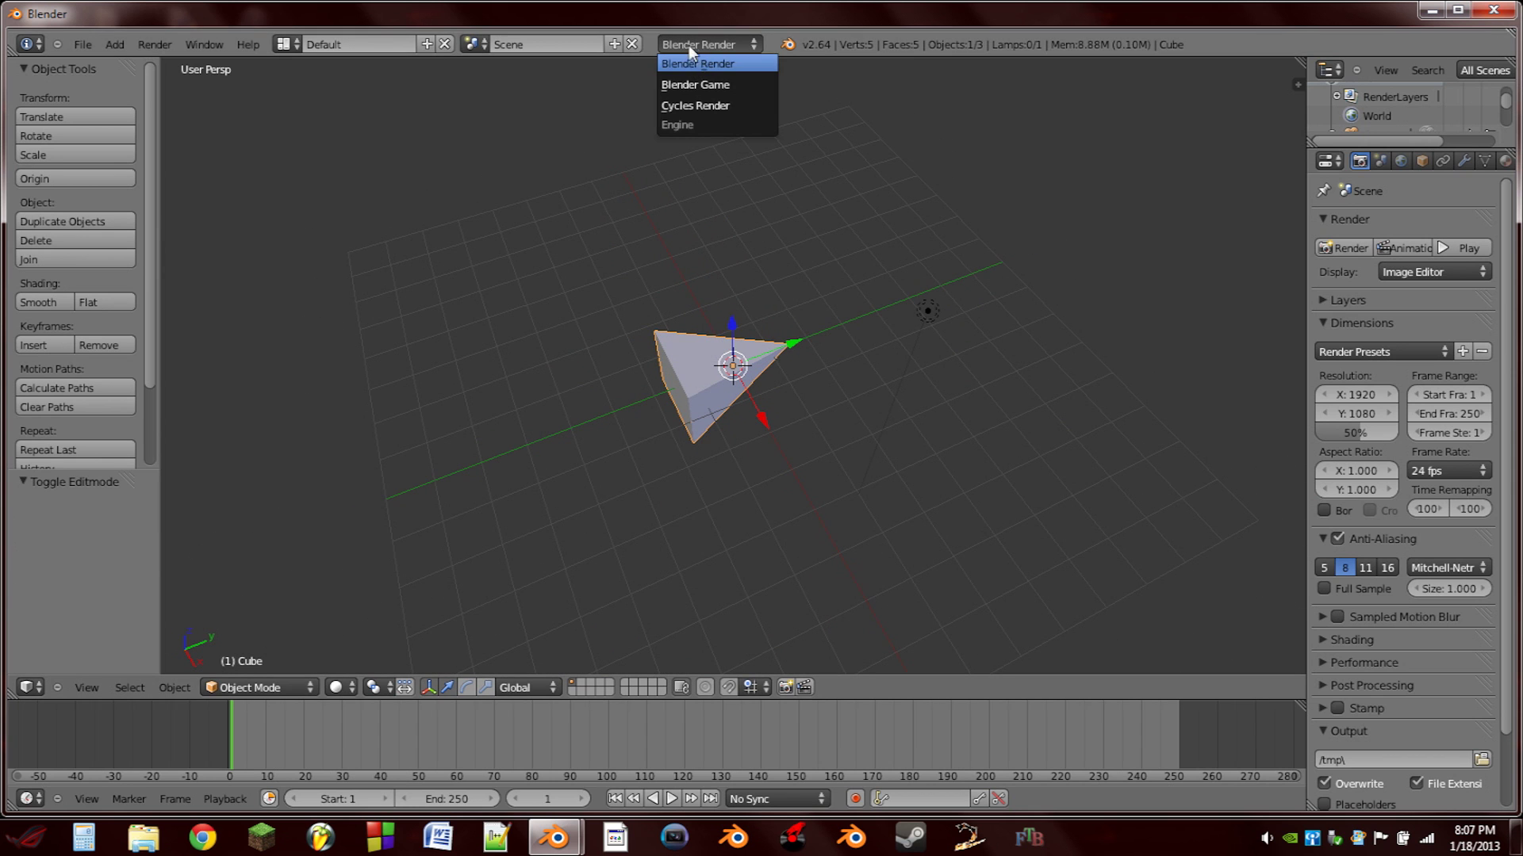
{"action": "left_click", "coordinate": [701, 84]}
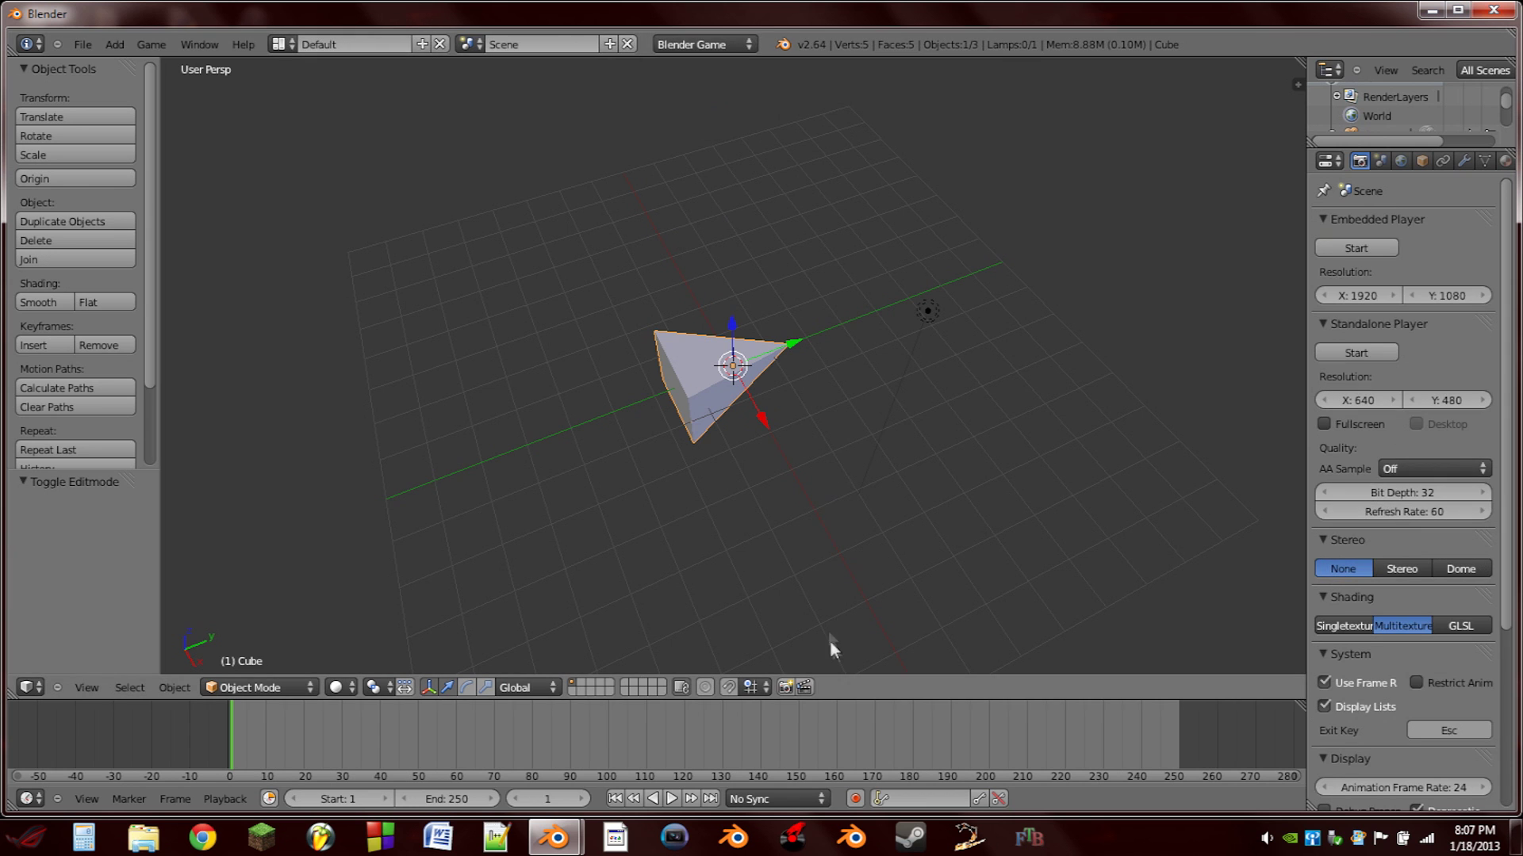
Enlarge the timeline area and change it to the Logic Editor.
{"action": "left_click_drag", "start_coordinate": [842, 699], "coordinate": [842, 558]}
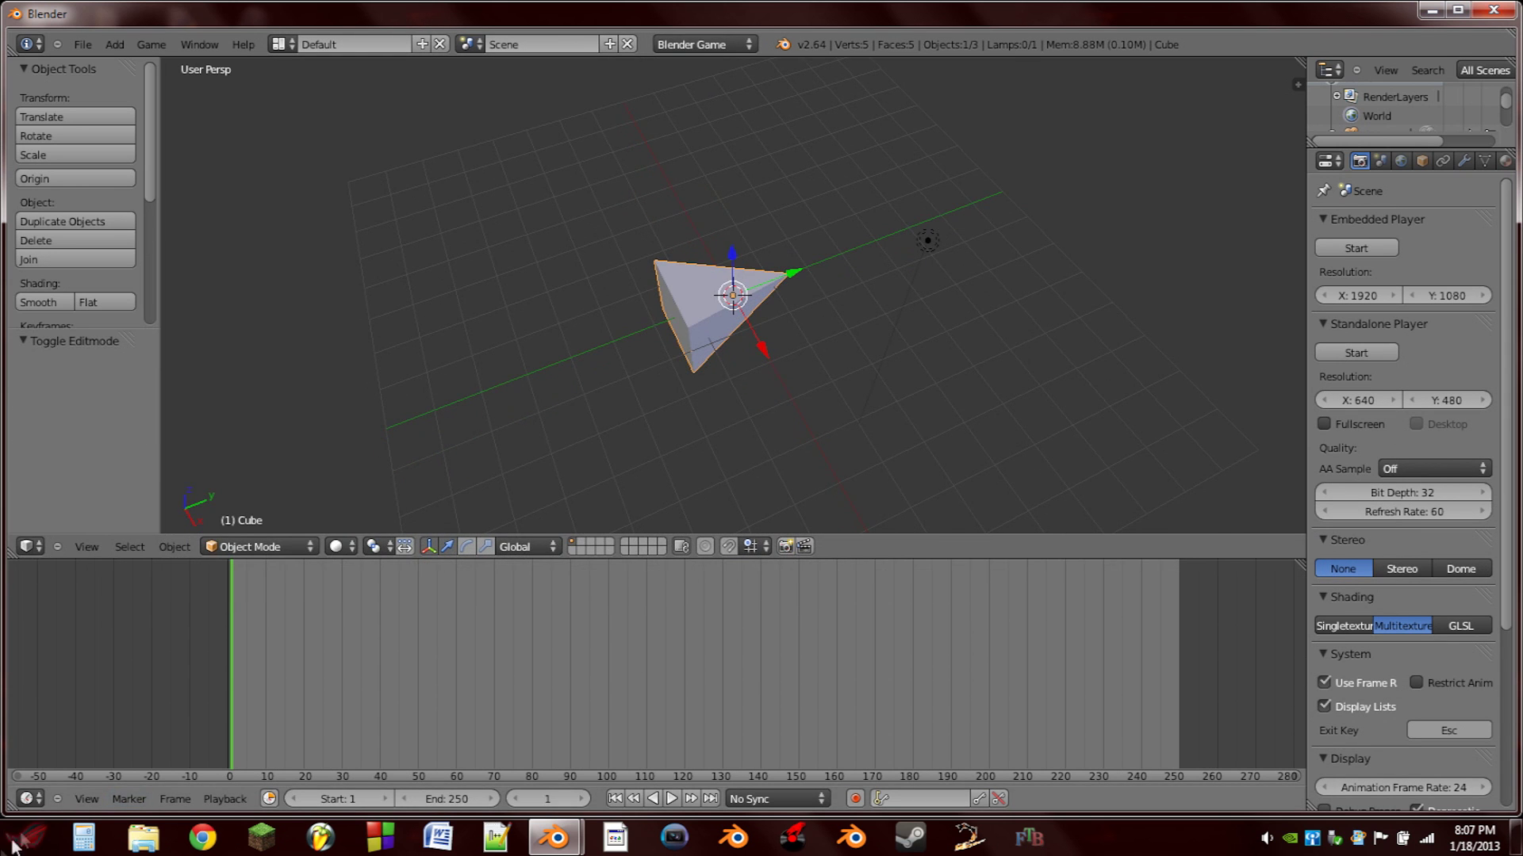
{"action": "left_click", "coordinate": [32, 799]}
{"action": "left_click", "coordinate": [84, 580]}
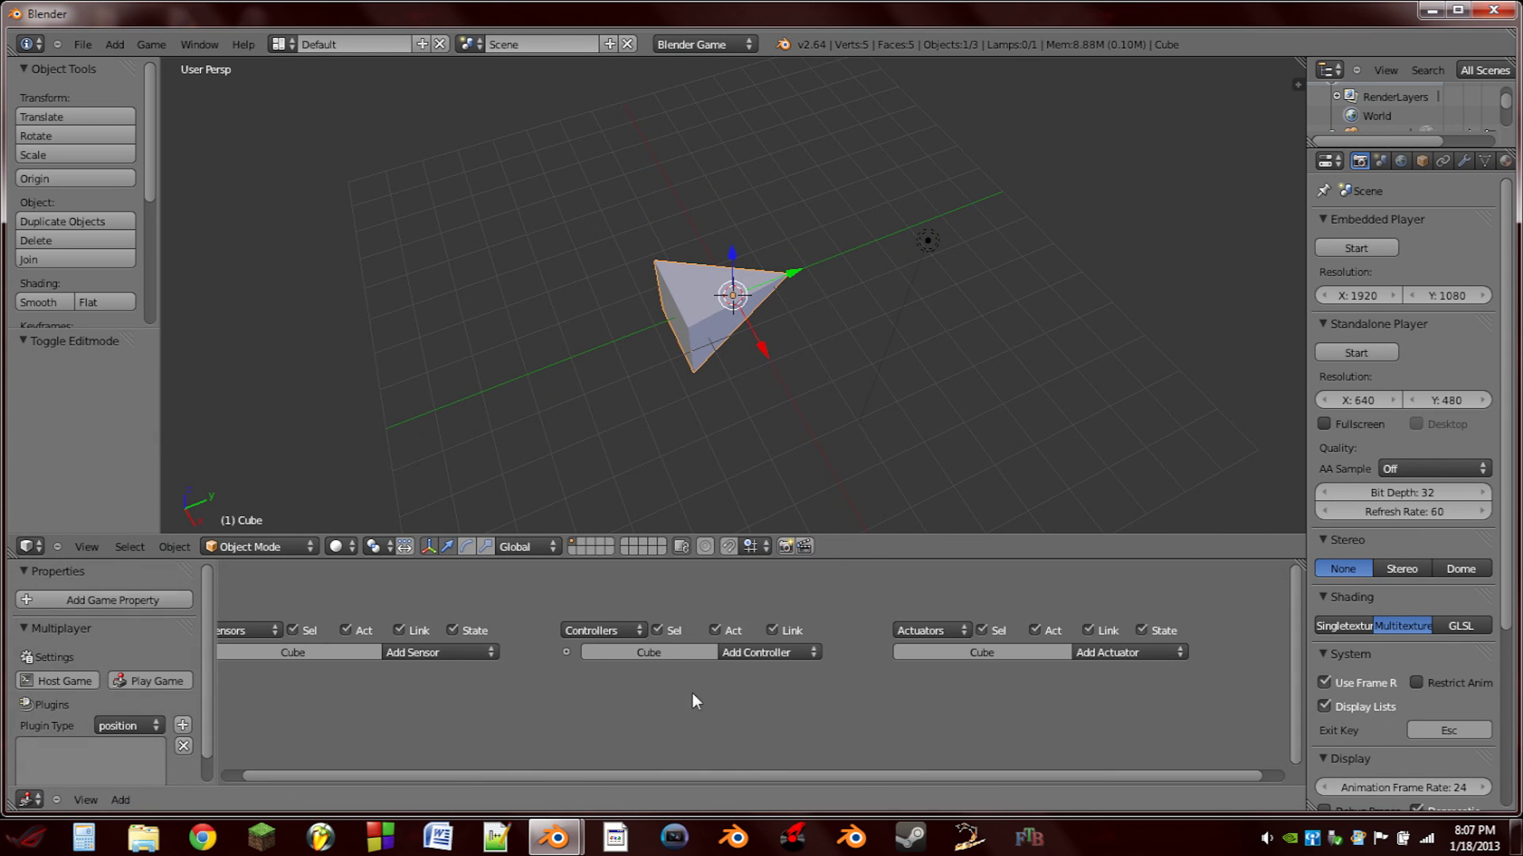
{"action": "scroll", "coordinate": [693, 693], "scroll_direction": "down", "scroll_amount": 4}
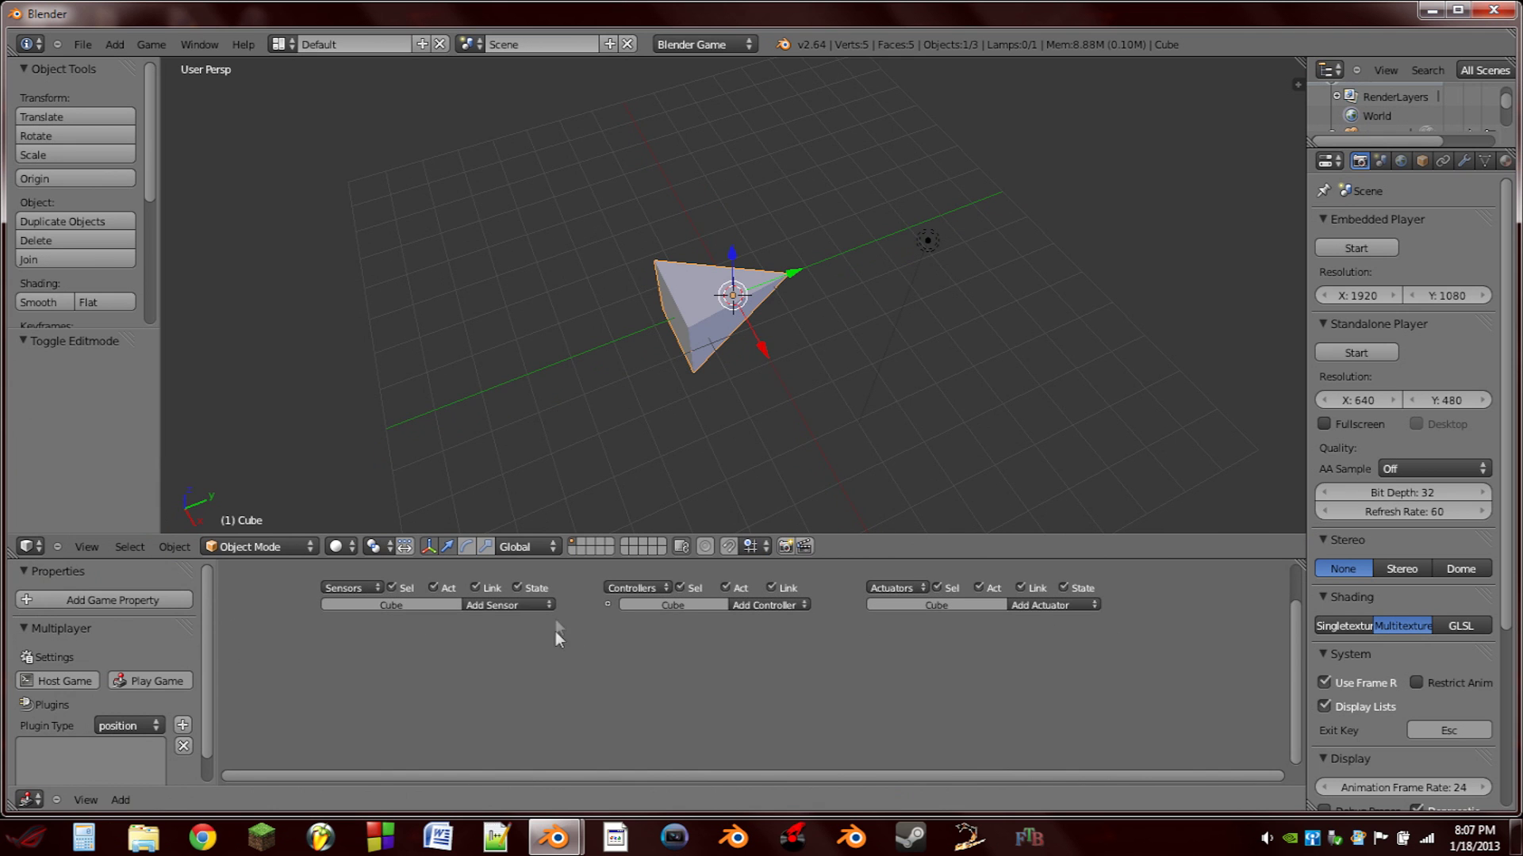
Add an Always sensor, a Motion actuator and an And controller to the pyramid.
{"action": "middle_click_drag", "start_coordinate": [781, 270], "coordinate": [783, 333]}
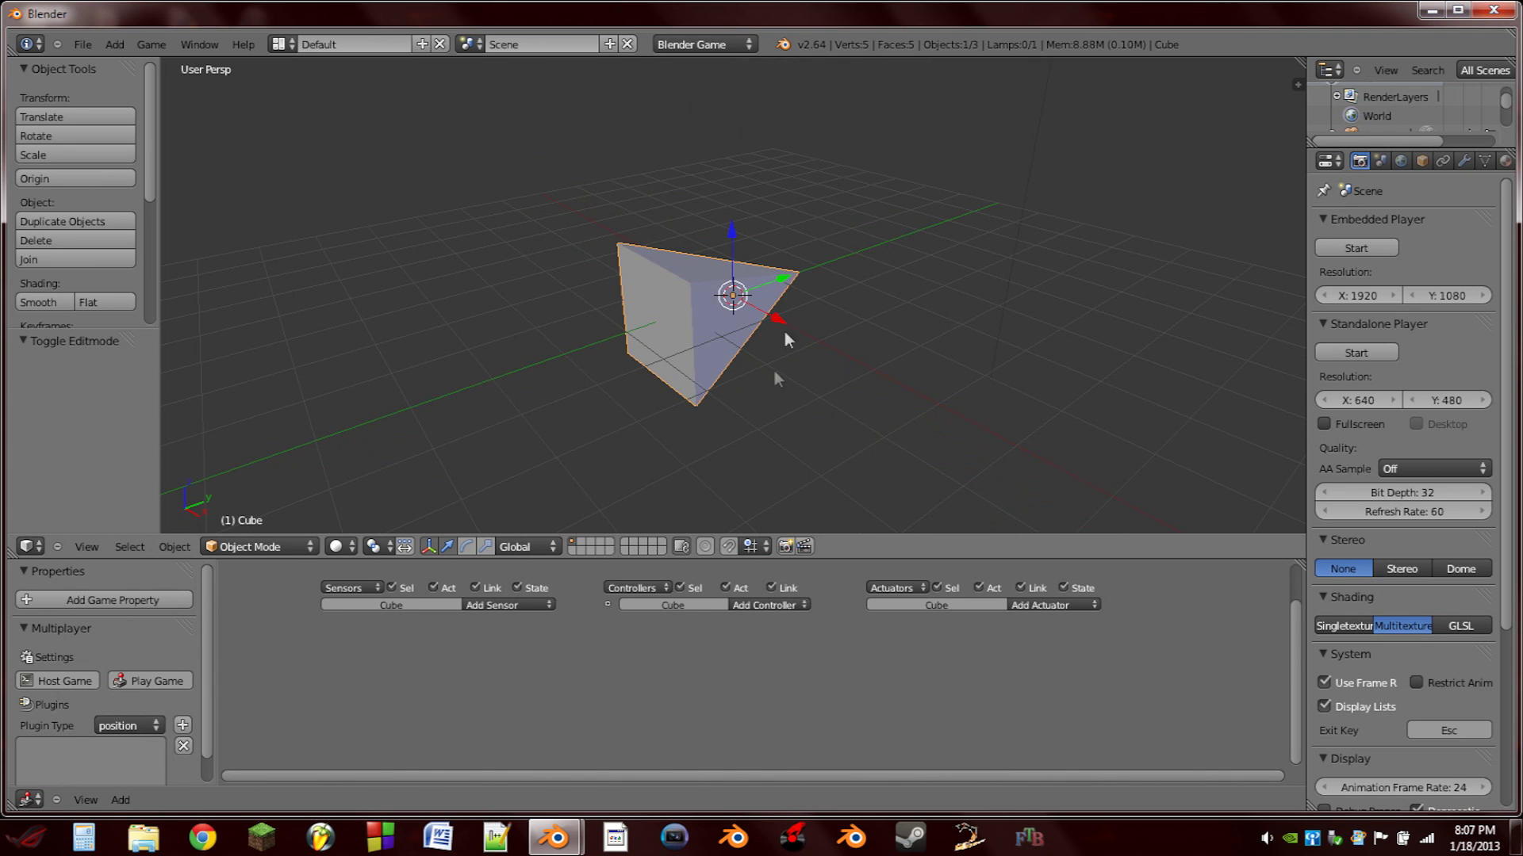
{"action": "left_click", "coordinate": [507, 606]}
{"action": "left_click", "coordinate": [509, 568]}
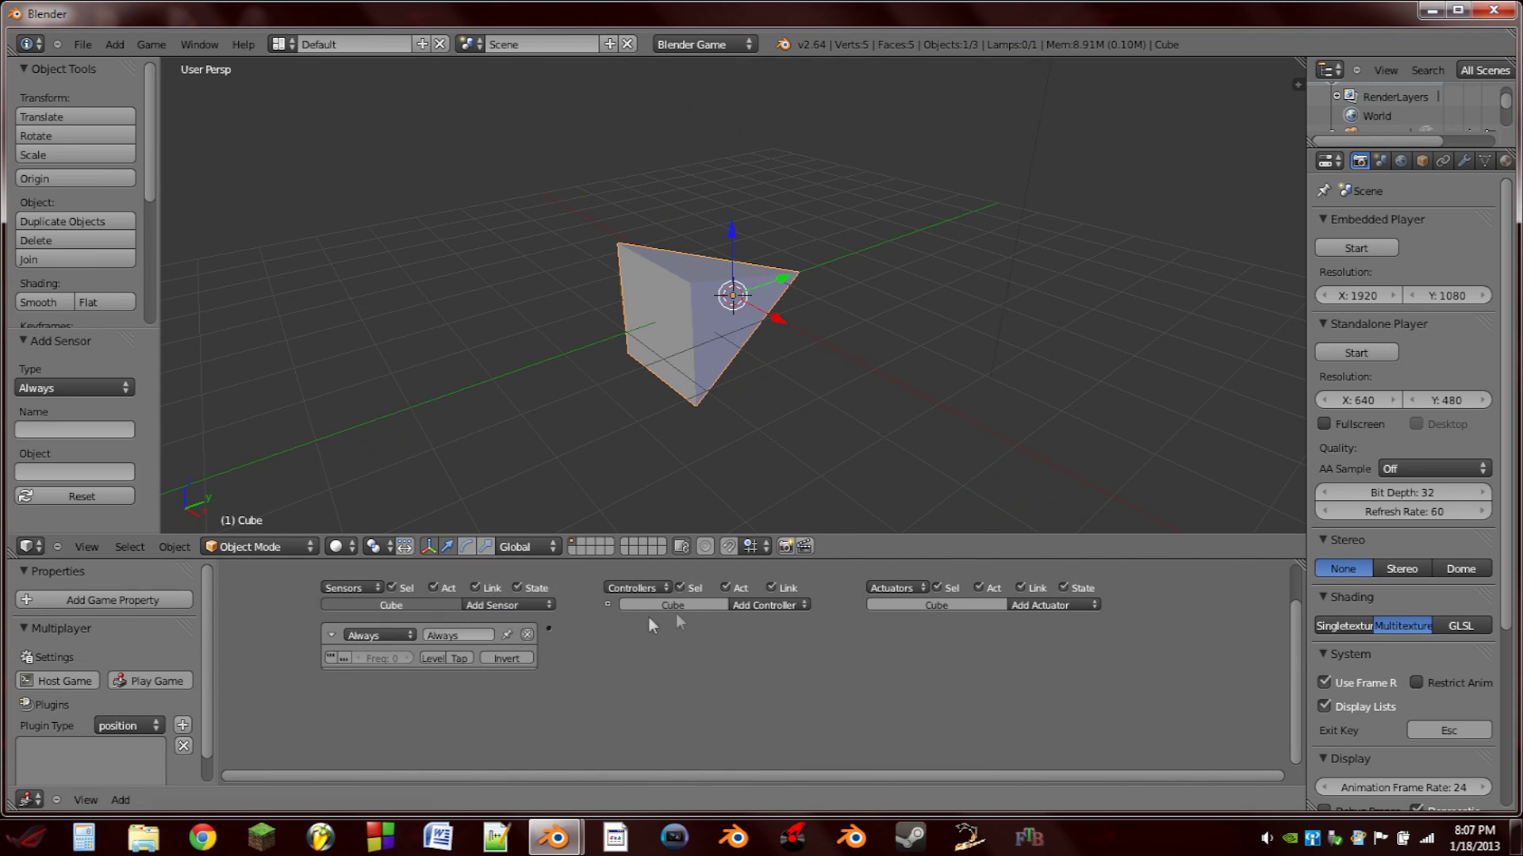
{"action": "left_click", "coordinate": [1055, 605]}
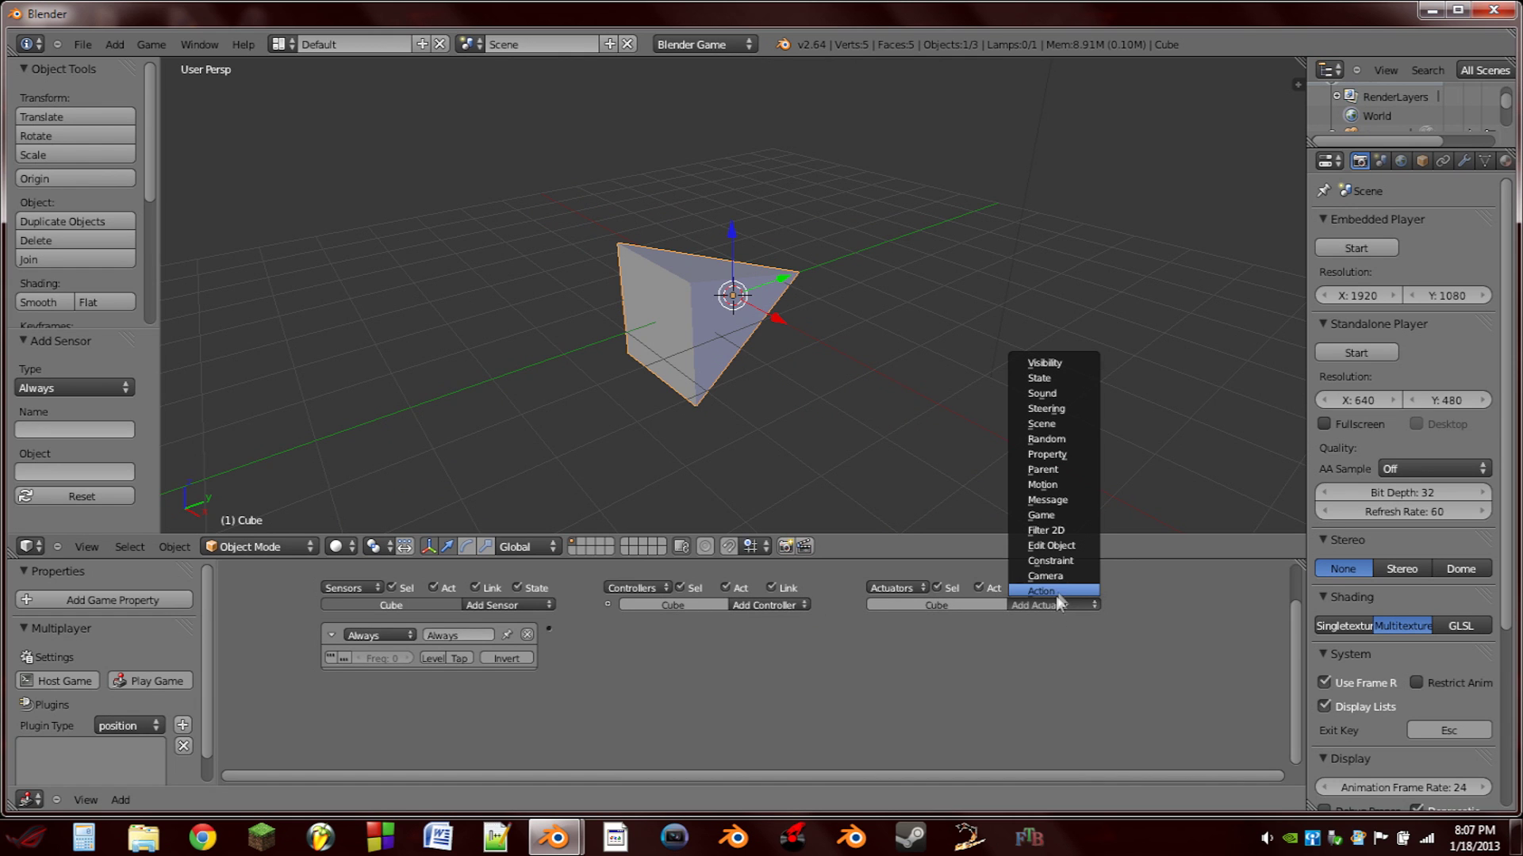
{"action": "left_click", "coordinate": [1064, 485]}
{"action": "left_click", "coordinate": [766, 605]}
{"action": "left_click", "coordinate": [773, 621]}
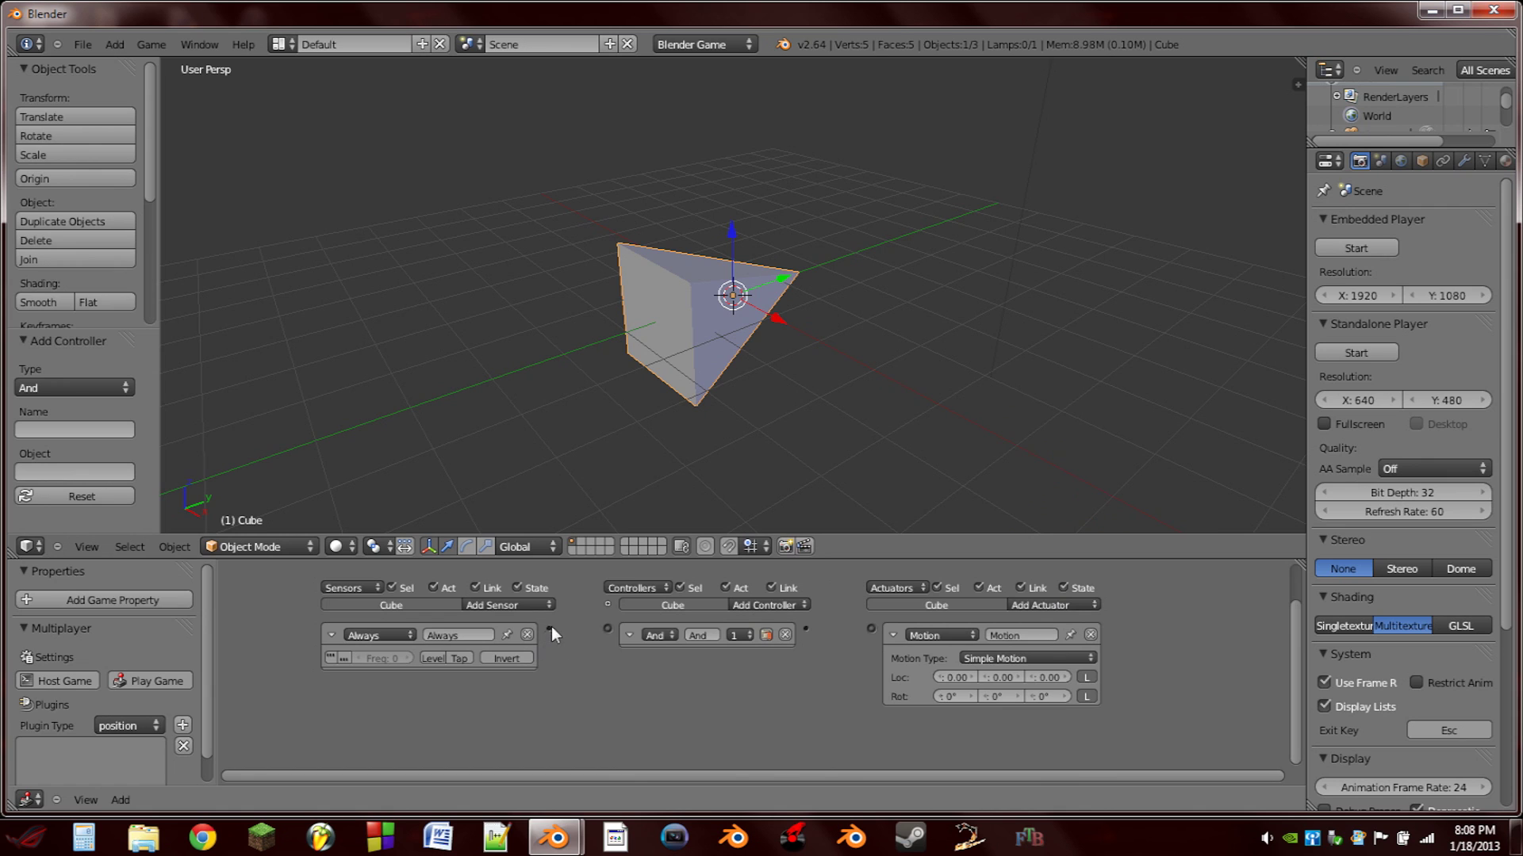
Link the Always sensor through the And controller to the Motion actuator, and set the actuator's Y location to 0.10.
{"action": "left_click_drag", "start_coordinate": [611, 630], "coordinate": [608, 629]}
{"action": "left_click", "coordinate": [1021, 676]}
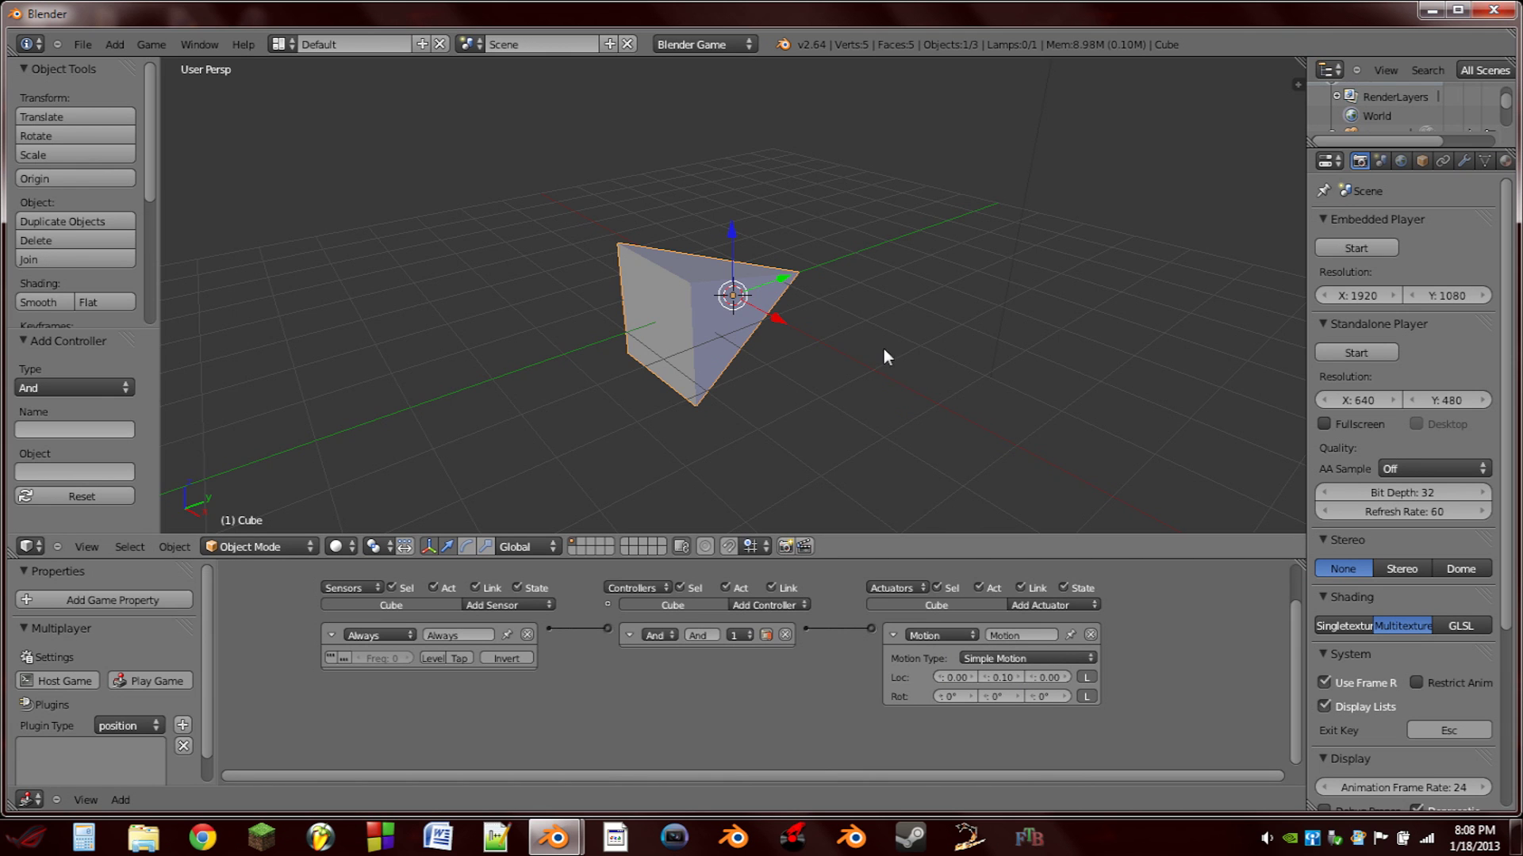
Run the game to preview the pyramid's motion, stop it and inspect the pyramid.
{"action": "key", "text": "p"}
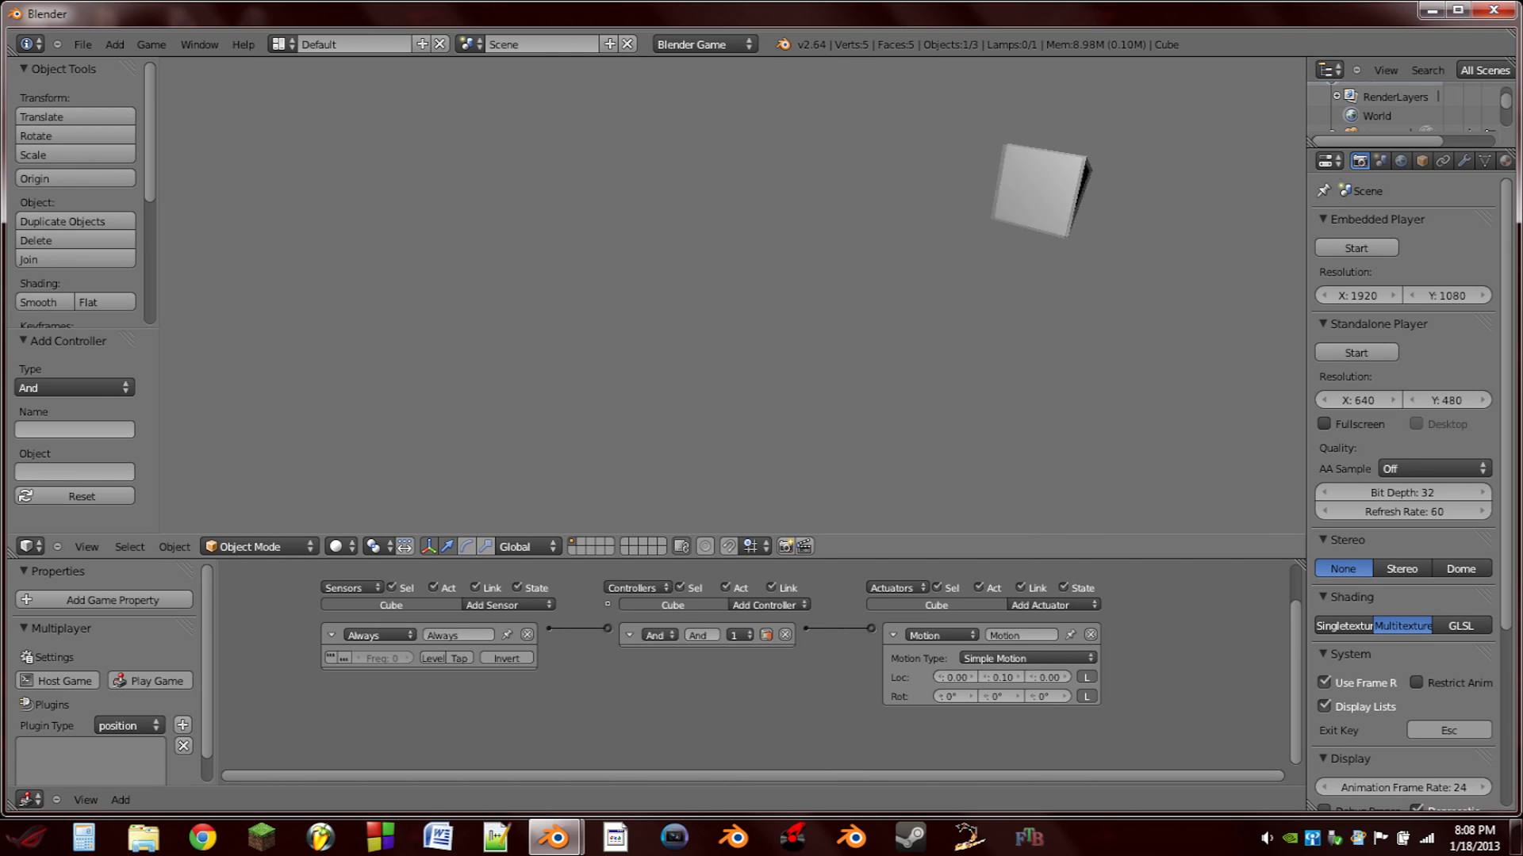
{"action": "key", "text": "Escape"}
{"action": "middle_click_drag", "start_coordinate": [832, 295], "coordinate": [792, 347]}
{"action": "middle_click_drag", "start_coordinate": [833, 402], "coordinate": [783, 341]}
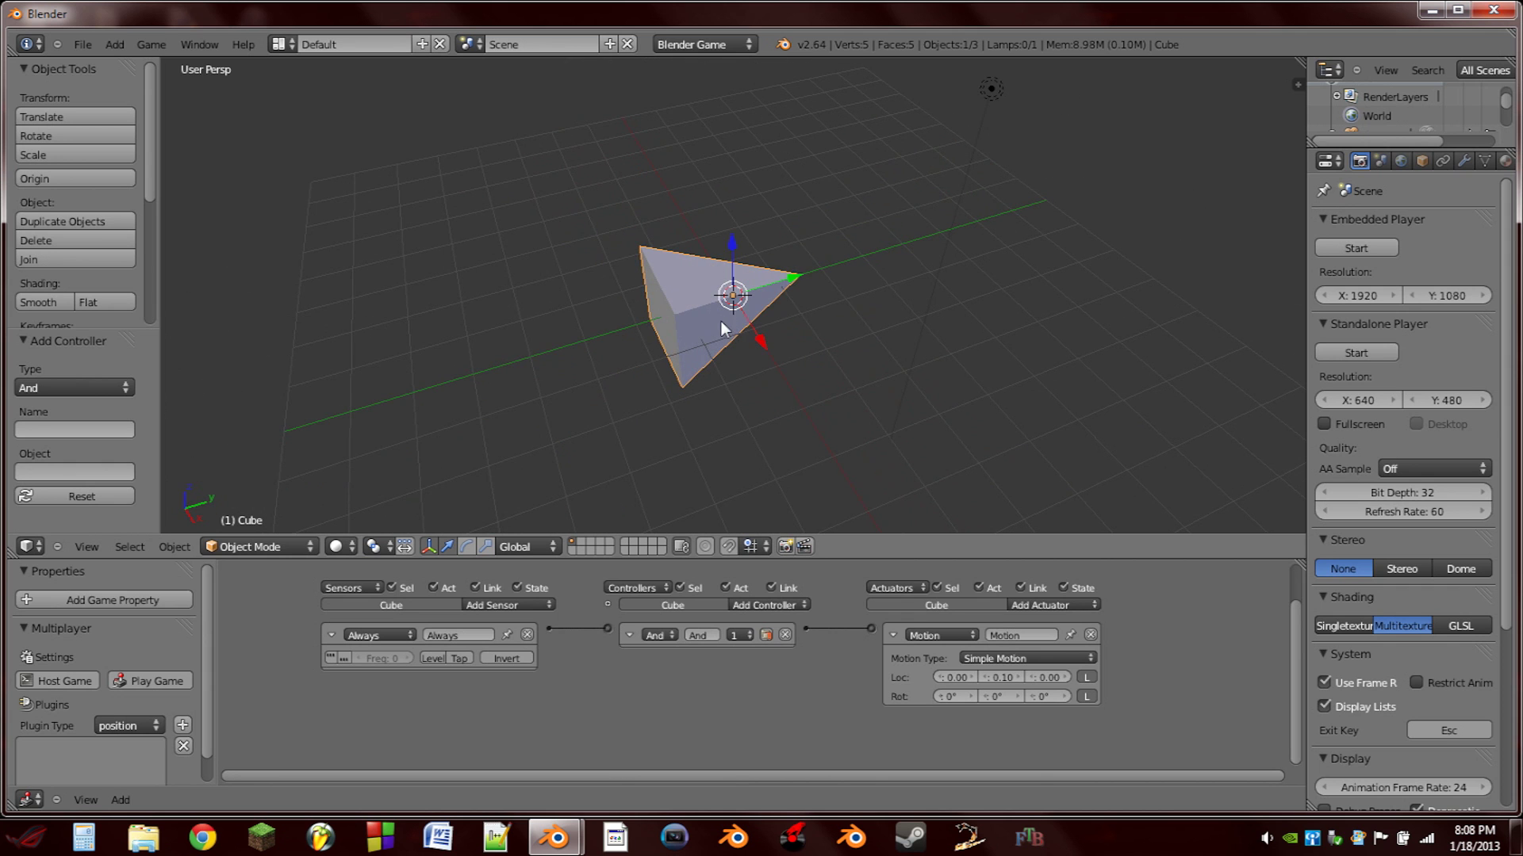
Snap the 3D cursor to the selected pyramid and add an Empty there.
{"action": "key", "text": "shift+s"}
{"action": "left_click", "coordinate": [713, 366]}
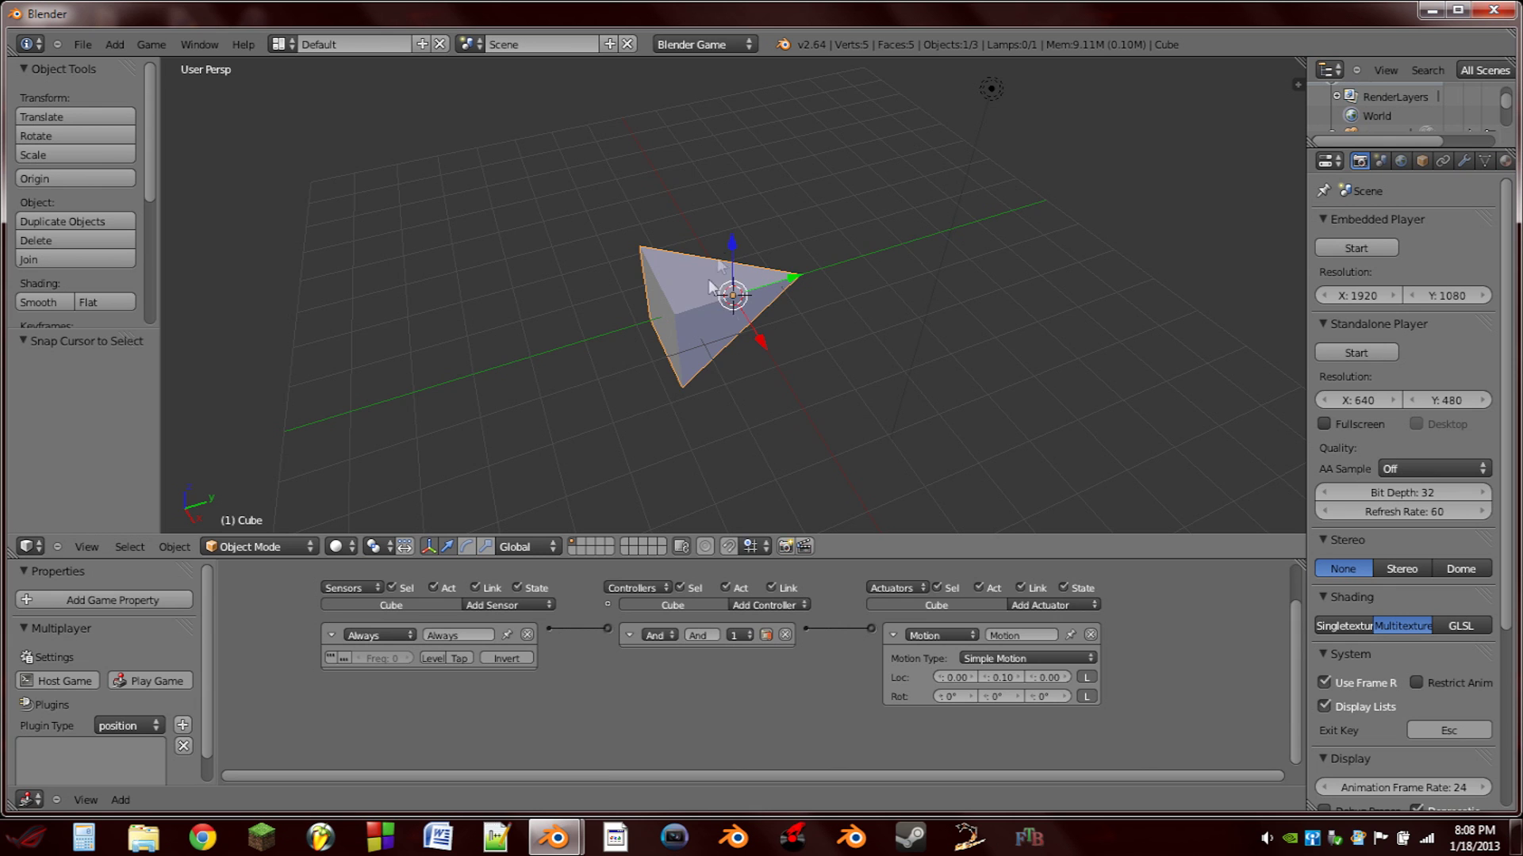
{"action": "mouse_move", "coordinate": [711, 287]}
{"action": "middle_mouse_down"}
{"action": "mouse_move", "coordinate": [707, 312]}
{"action": "mouse_move", "coordinate": [716, 303]}
{"action": "middle_mouse_up"}
{"action": "key", "text": "shift+a"}
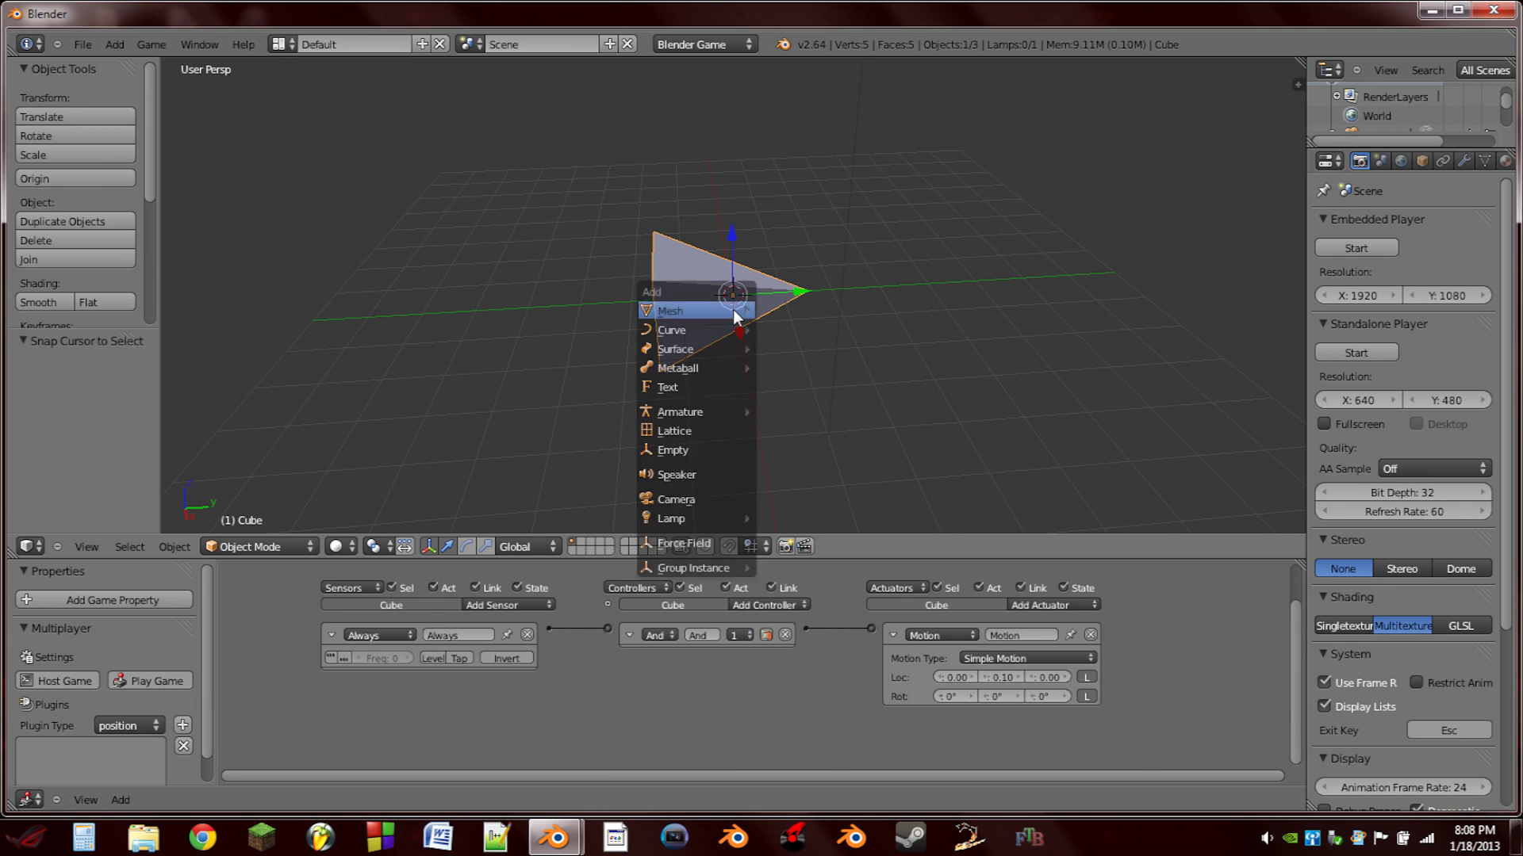
{"action": "mouse_move", "coordinate": [732, 309]}
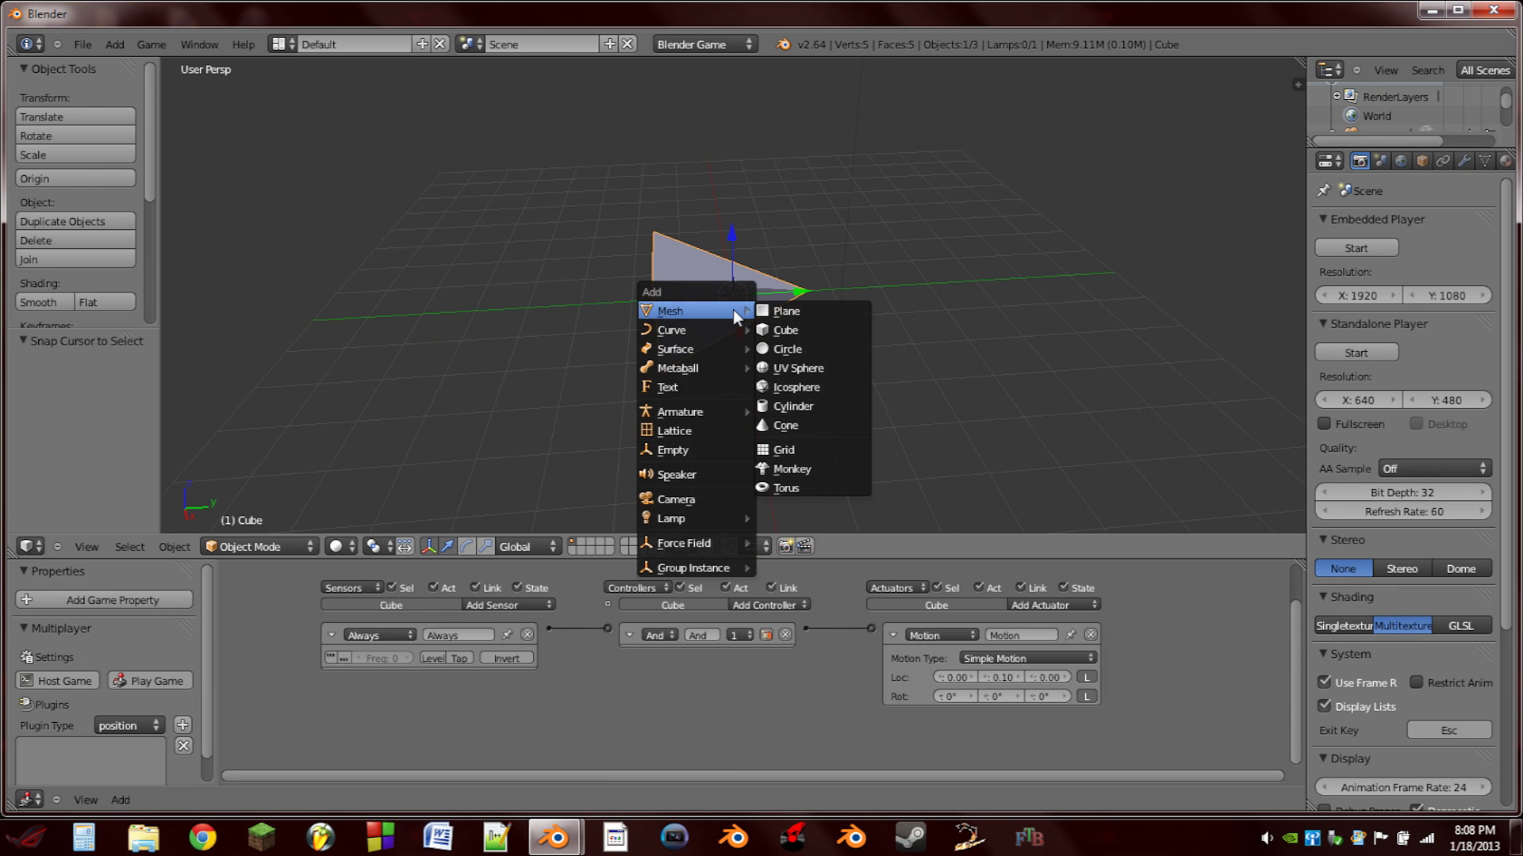
{"action": "left_click", "coordinate": [712, 449]}
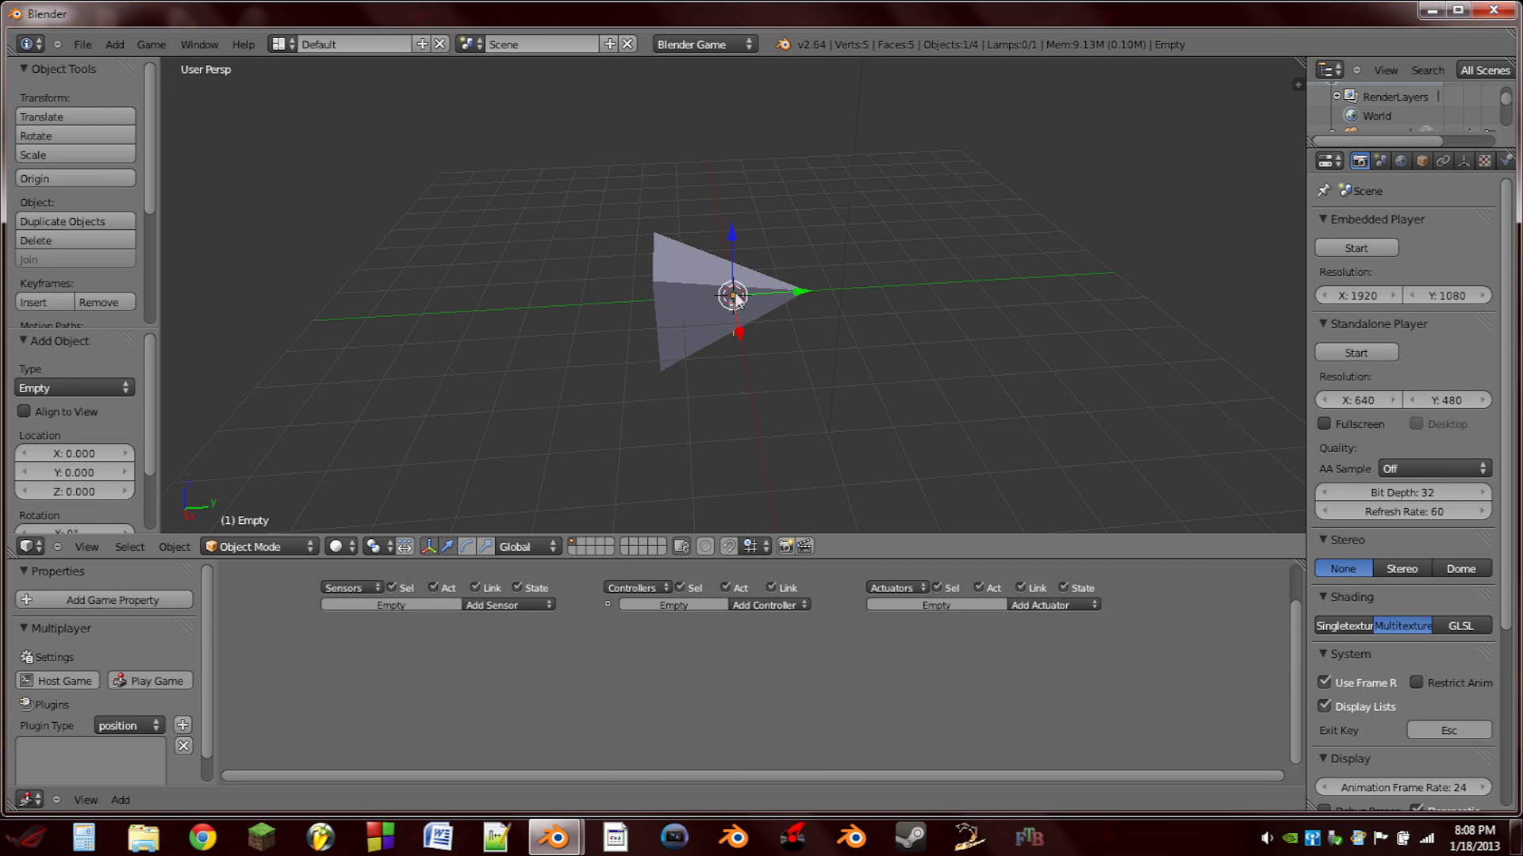
Move the Empty about 1.51 units along Y to the pyramid's tip, and rotate it 45° around the global Z axis.
{"action": "left_click_drag", "start_coordinate": [792, 293], "coordinate": [863, 292]}
{"action": "middle_click_drag", "start_coordinate": [863, 292], "coordinate": [822, 335]}
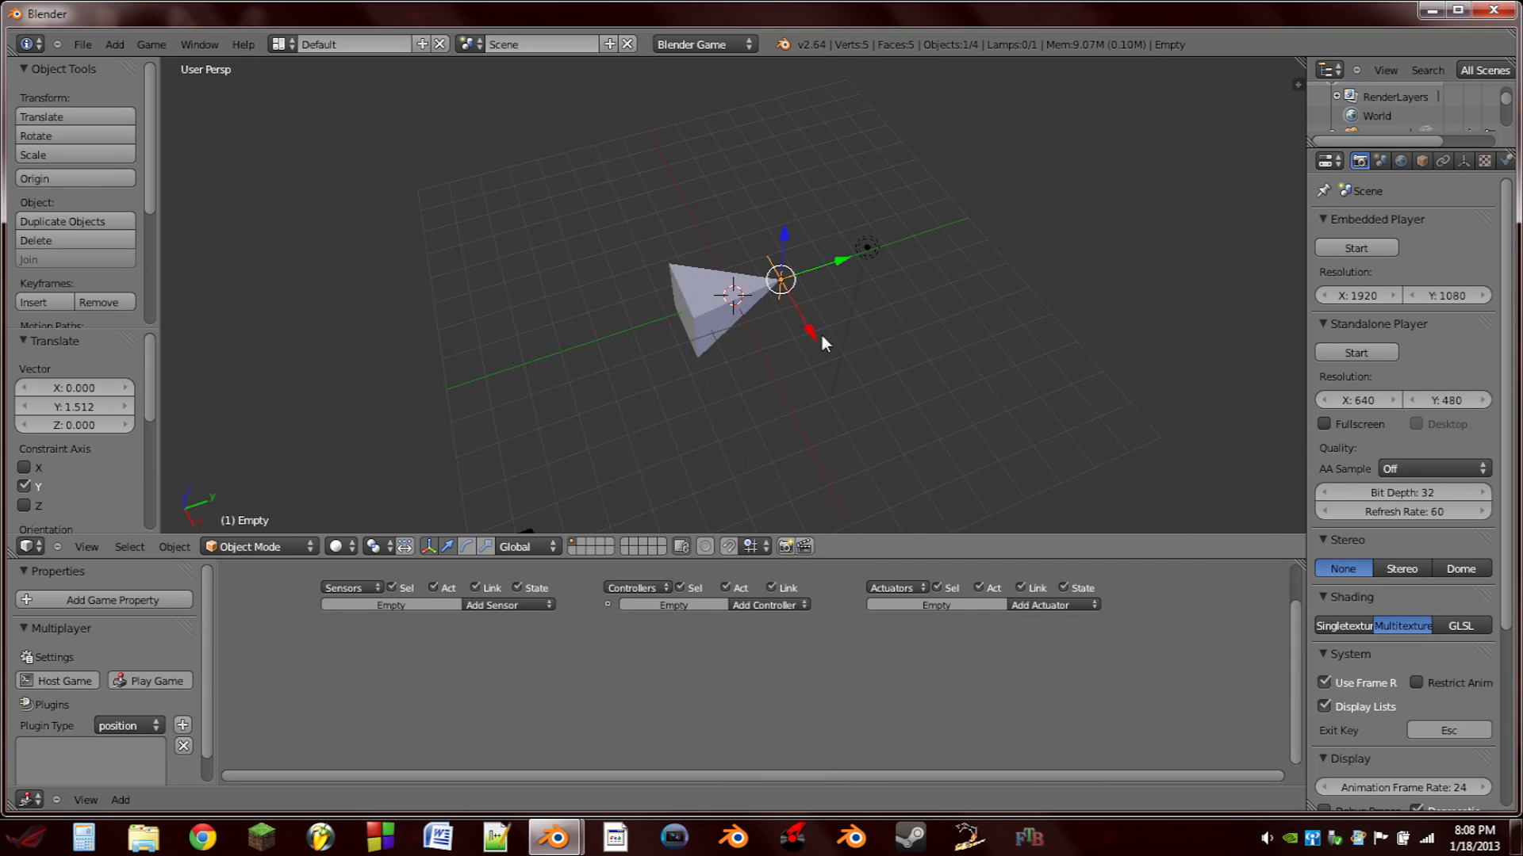
{"action": "key", "text": "r"}
{"action": "key", "text": "z"}
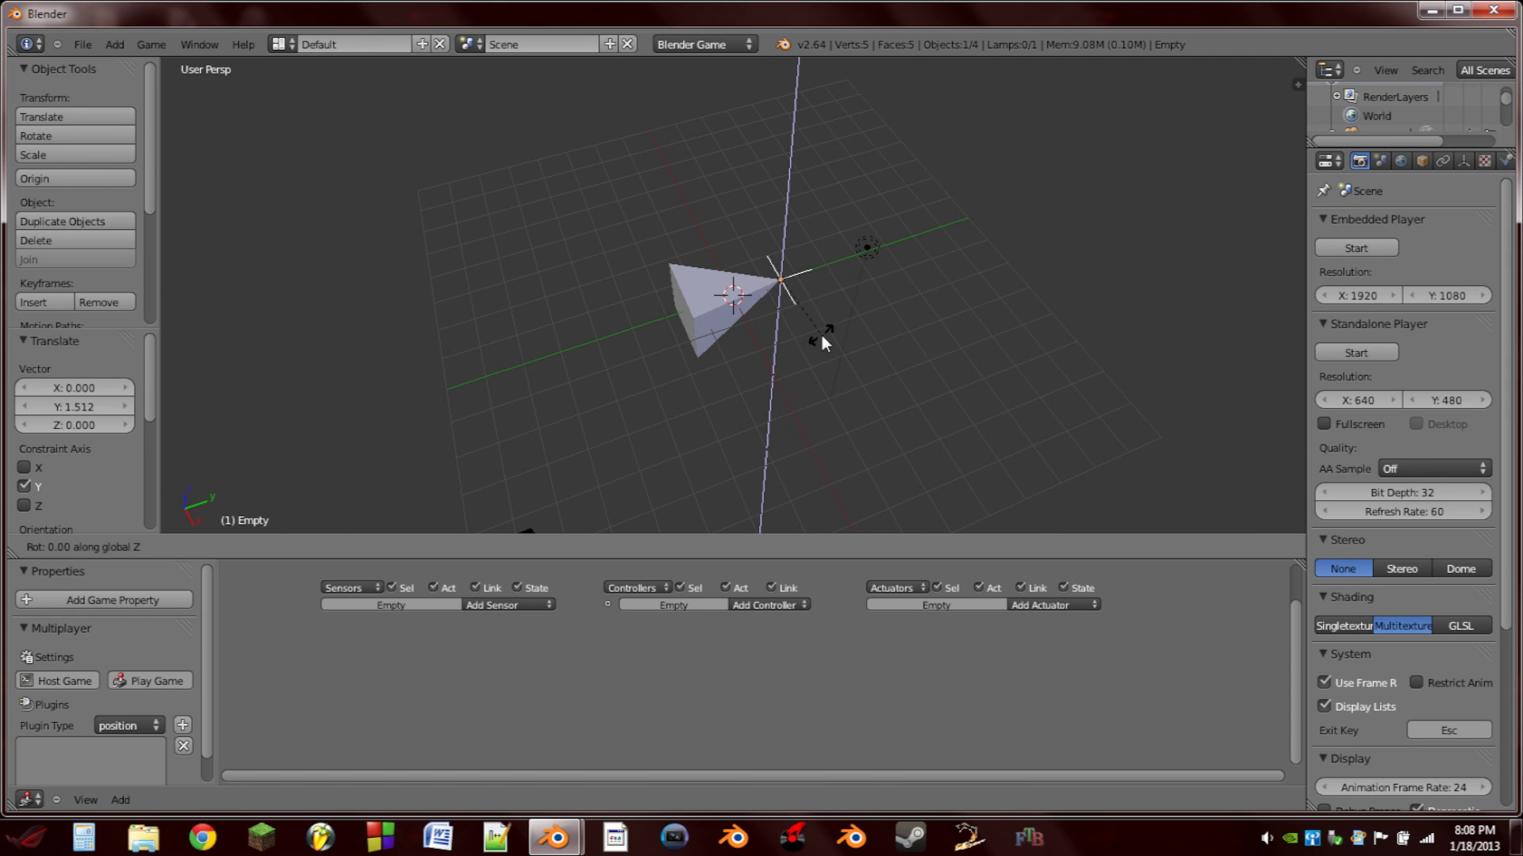
{"action": "type", "text": "45"}
{"action": "key", "text": "Return"}
{"action": "middle_click_drag", "start_coordinate": [809, 307], "coordinate": [835, 285]}
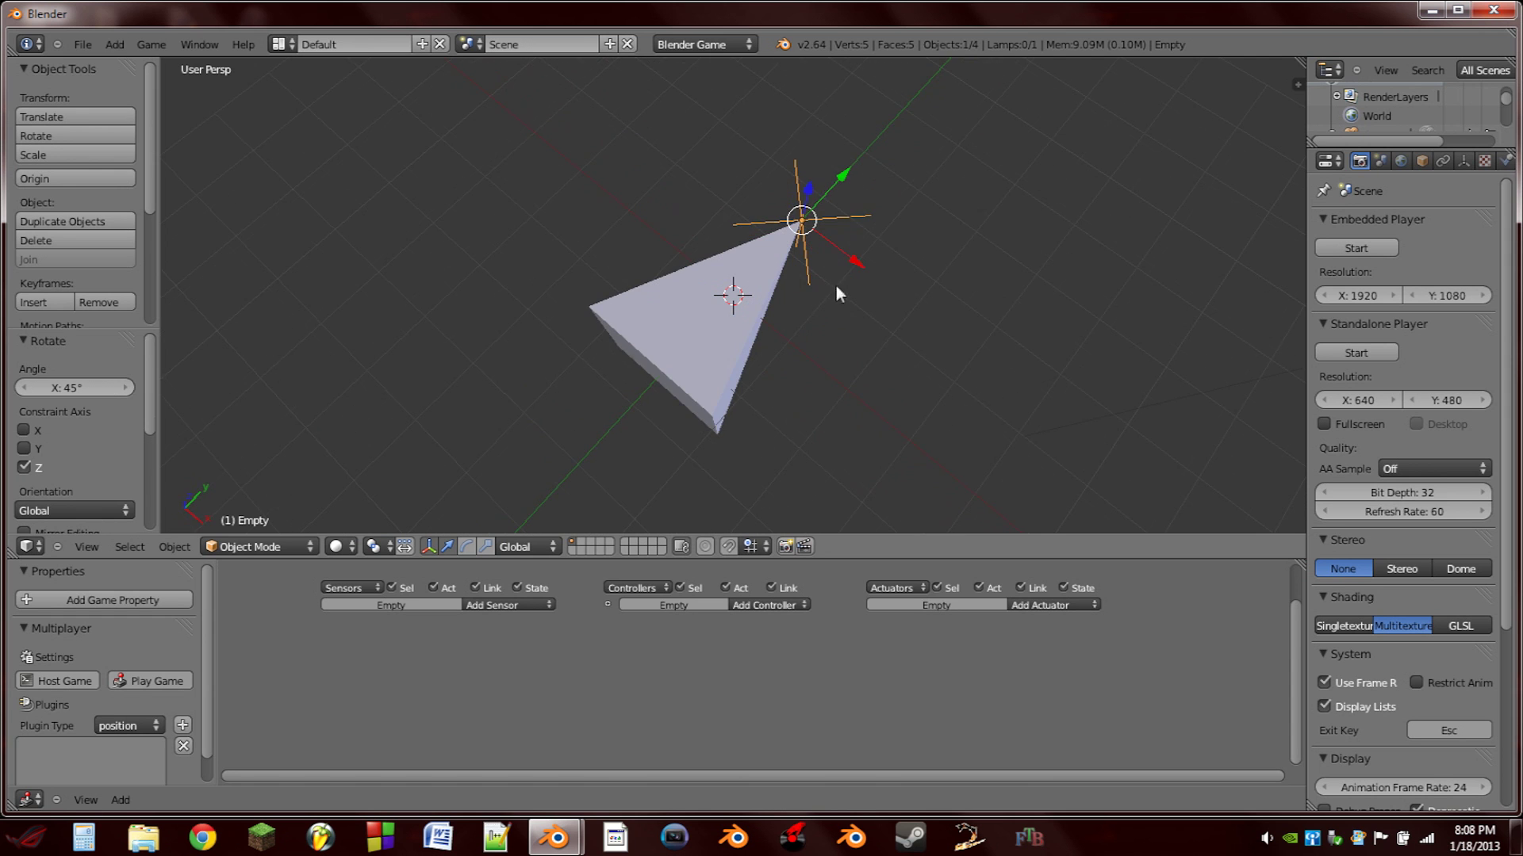
{"action": "key", "text": "KP_Decimal"}
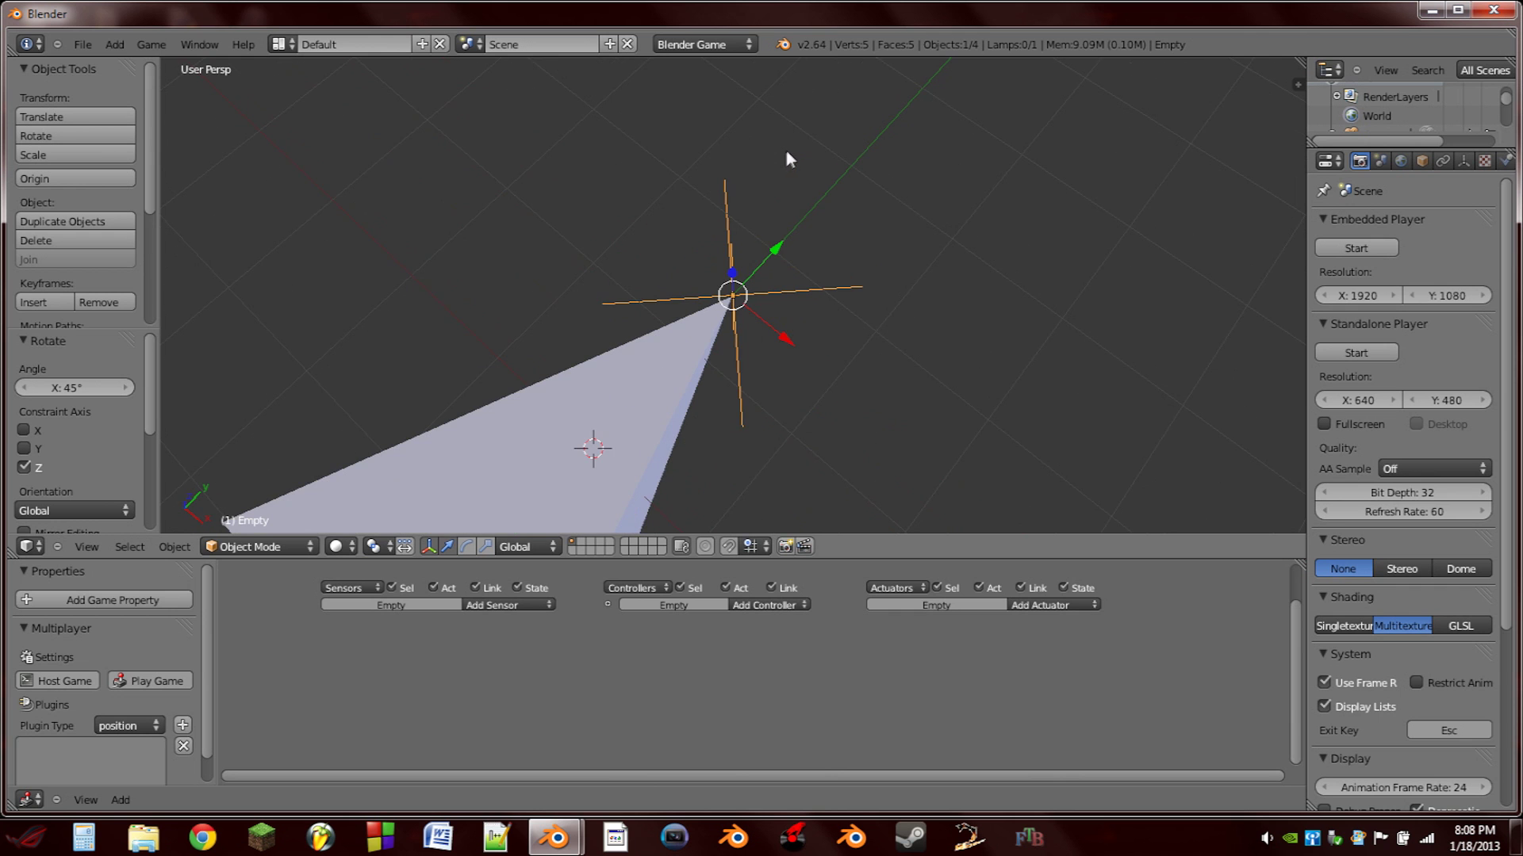
Parent the Empty to the pyramid with the Object option.
{"action": "middle_click_drag", "start_coordinate": [827, 252], "coordinate": [717, 211]}
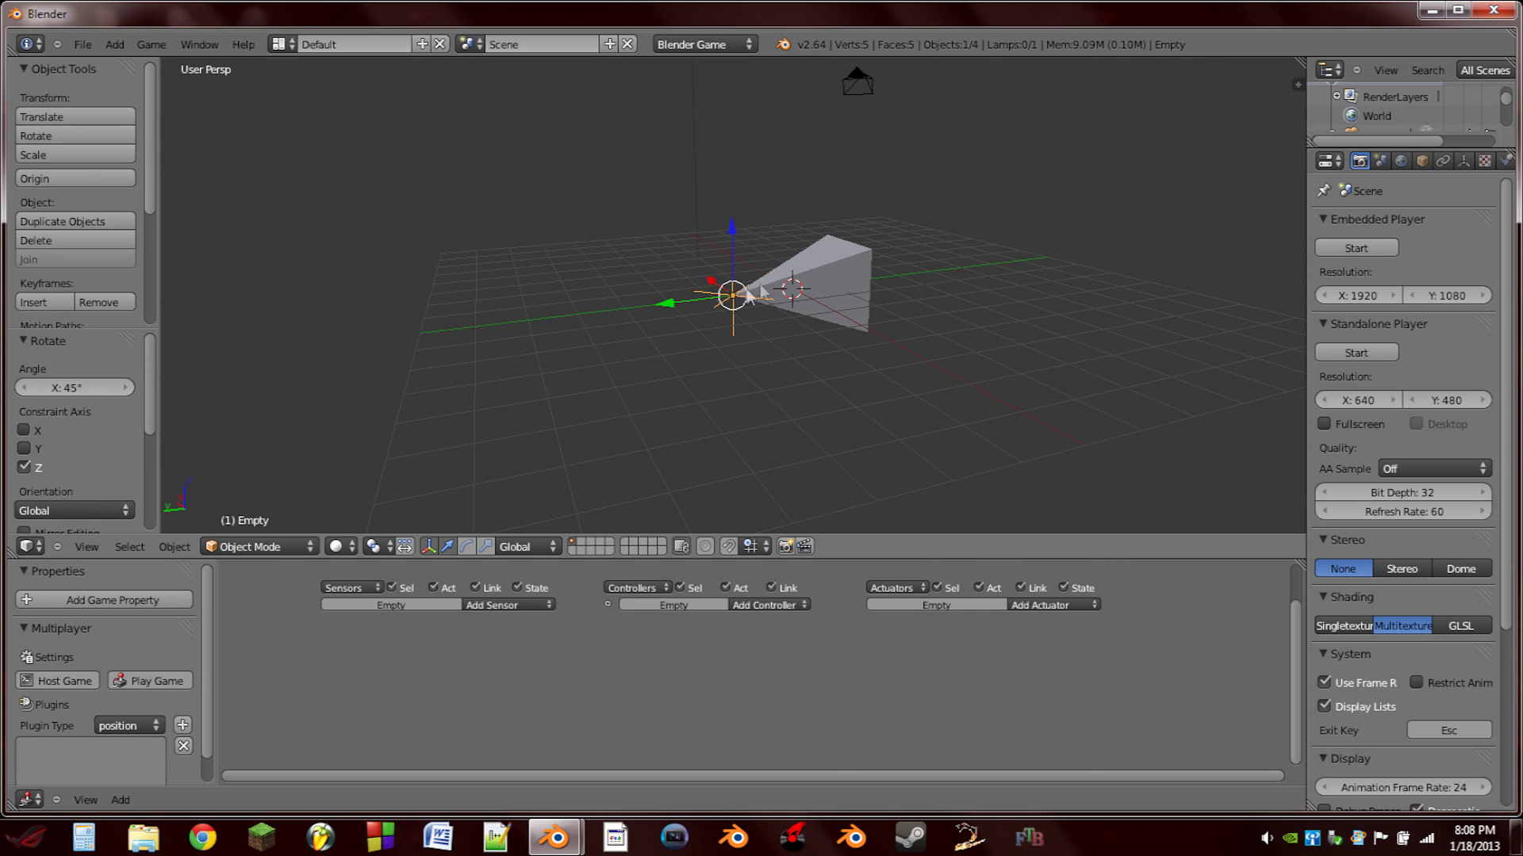
{"action": "right_click", "coordinate": [821, 286]}
{"action": "key", "text": "ctrl+p"}
{"action": "left_click", "coordinate": [821, 279]}
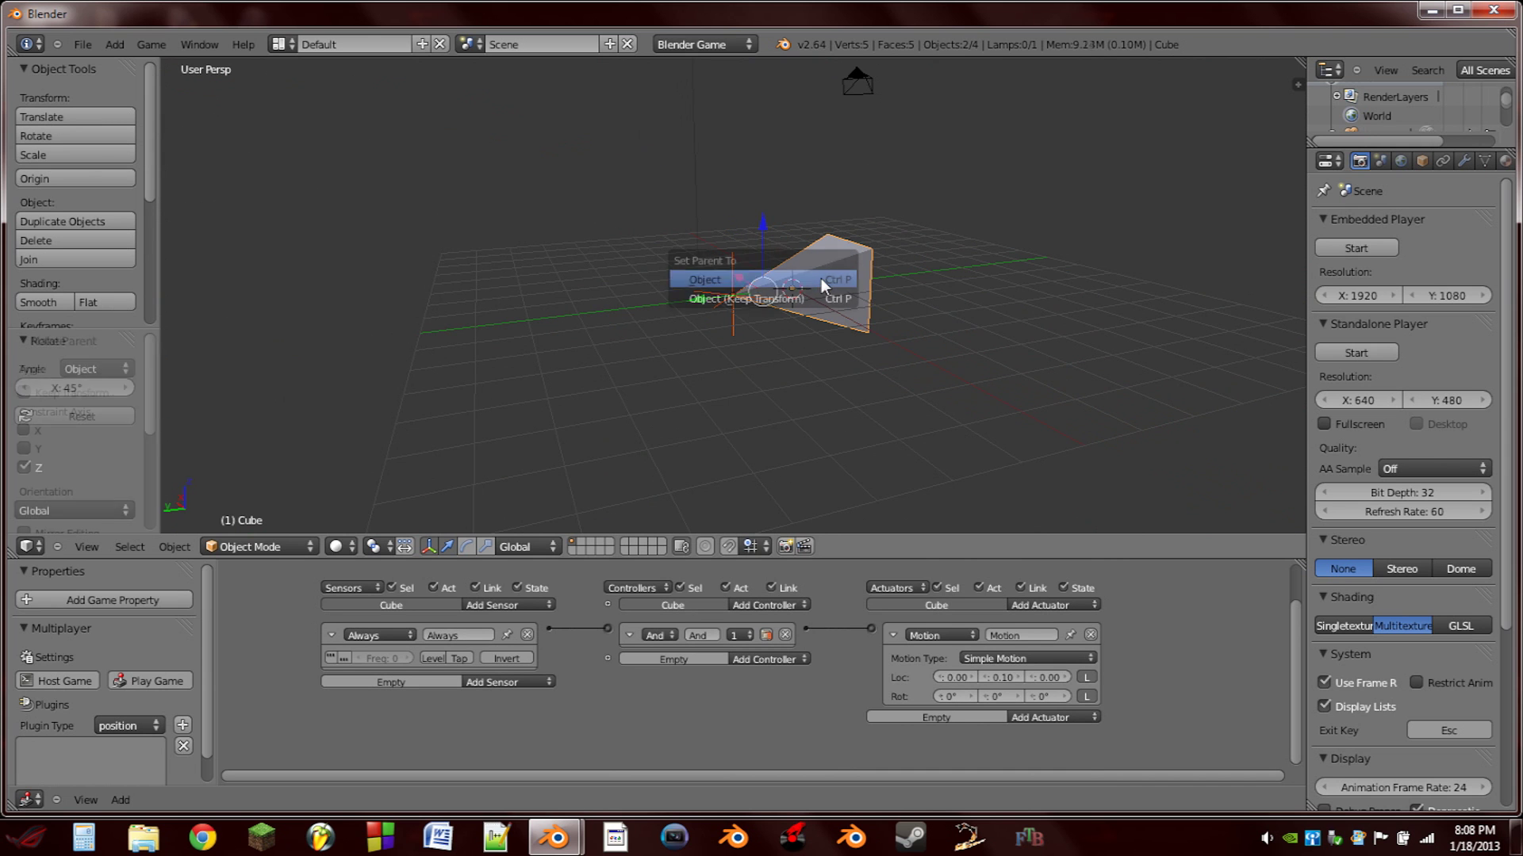
Widen the properties area and set the Empty's physics type to Sensor.
{"action": "mouse_move", "coordinate": [761, 276]}
{"action": "middle_mouse_down"}
{"action": "mouse_move", "coordinate": [714, 329]}
{"action": "mouse_move", "coordinate": [746, 302]}
{"action": "middle_mouse_up"}
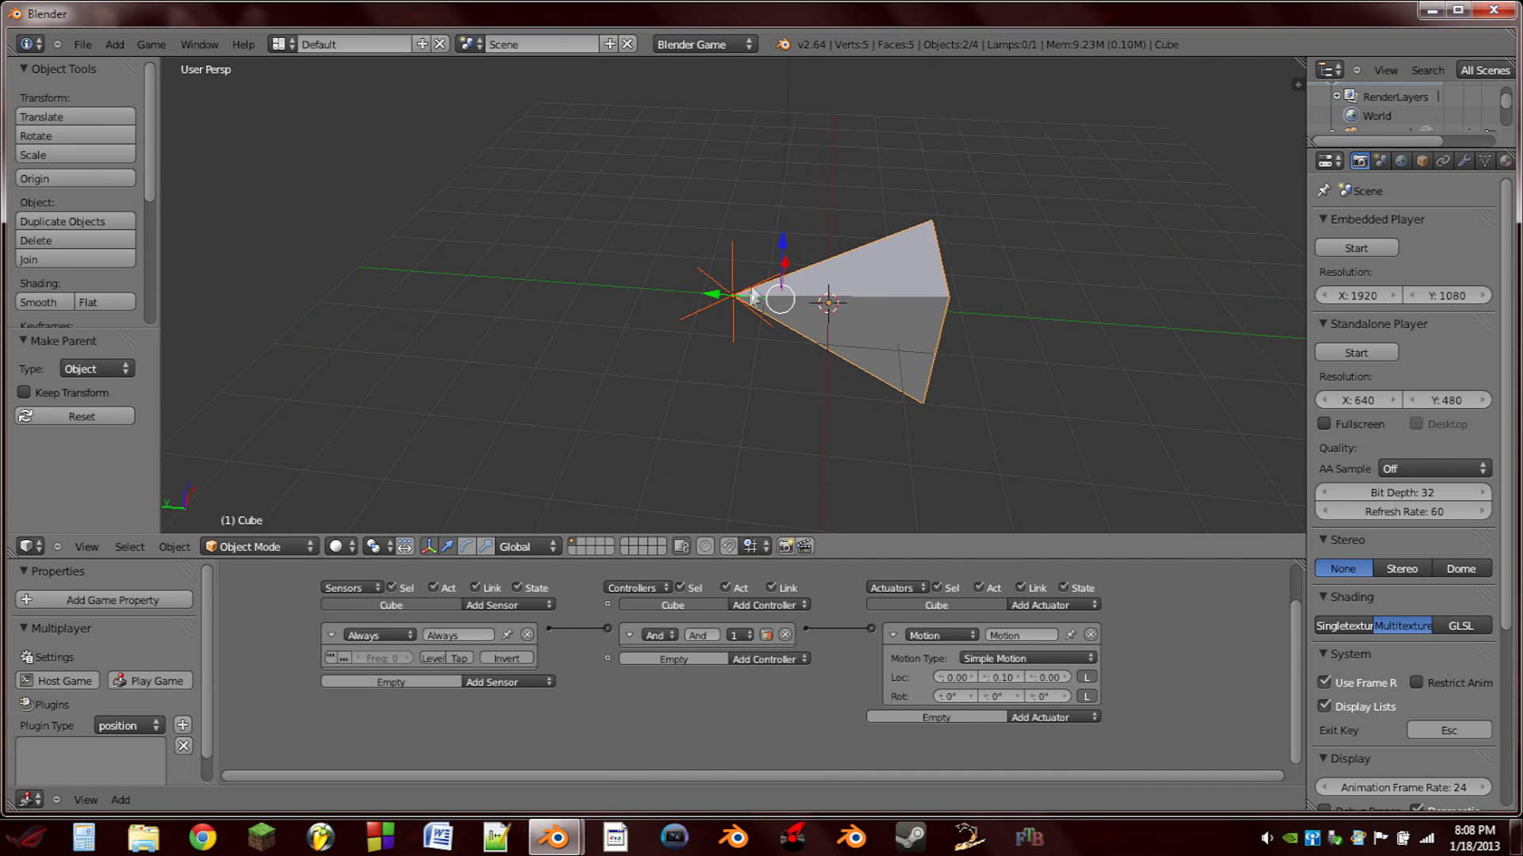
{"action": "right_click", "coordinate": [733, 296]}
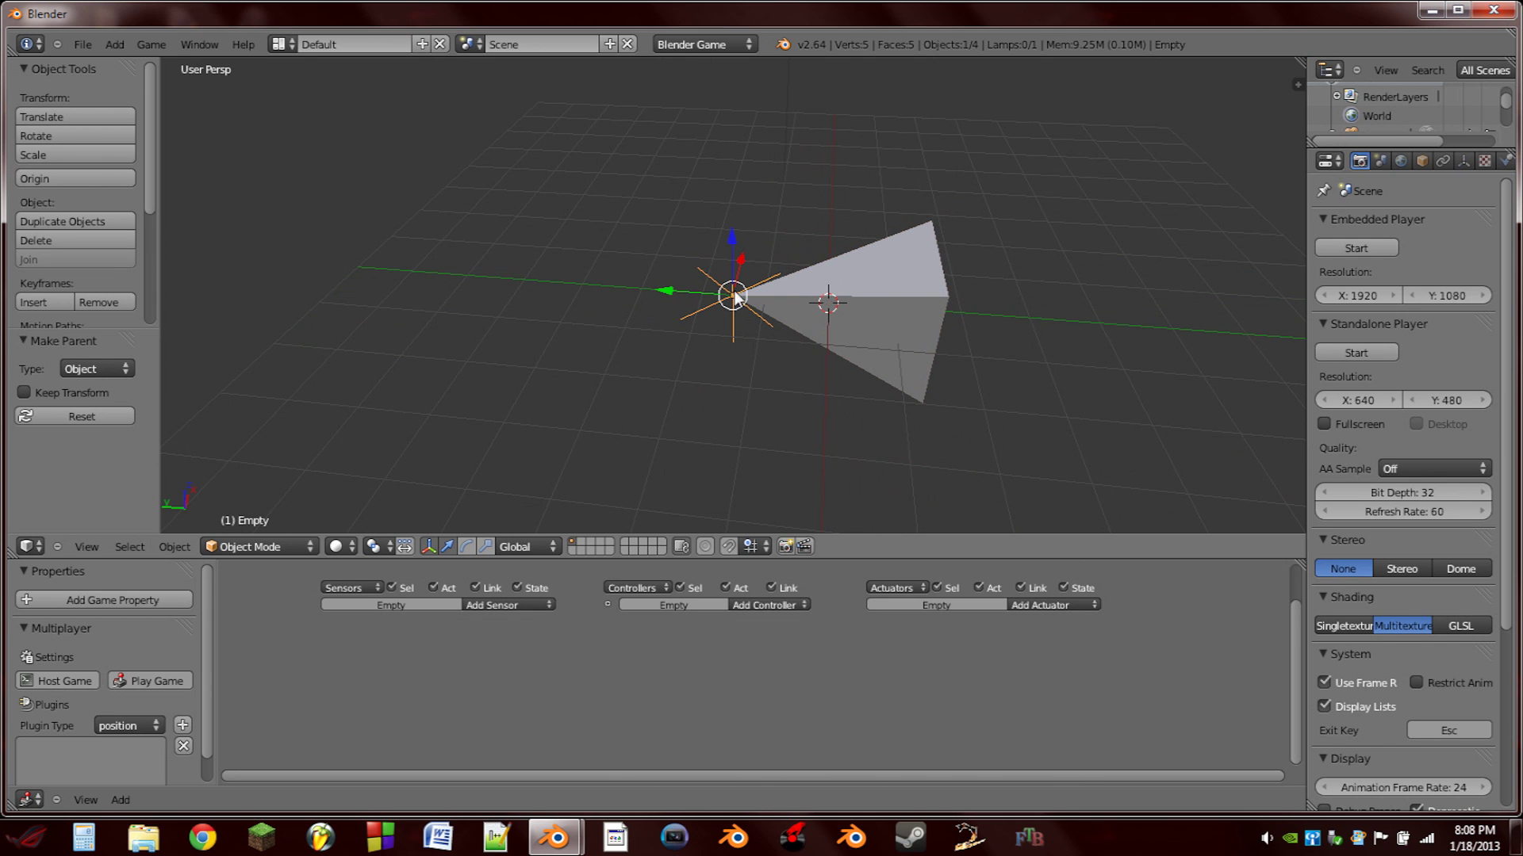
{"action": "left_click_drag", "start_coordinate": [1305, 212], "coordinate": [1178, 211]}
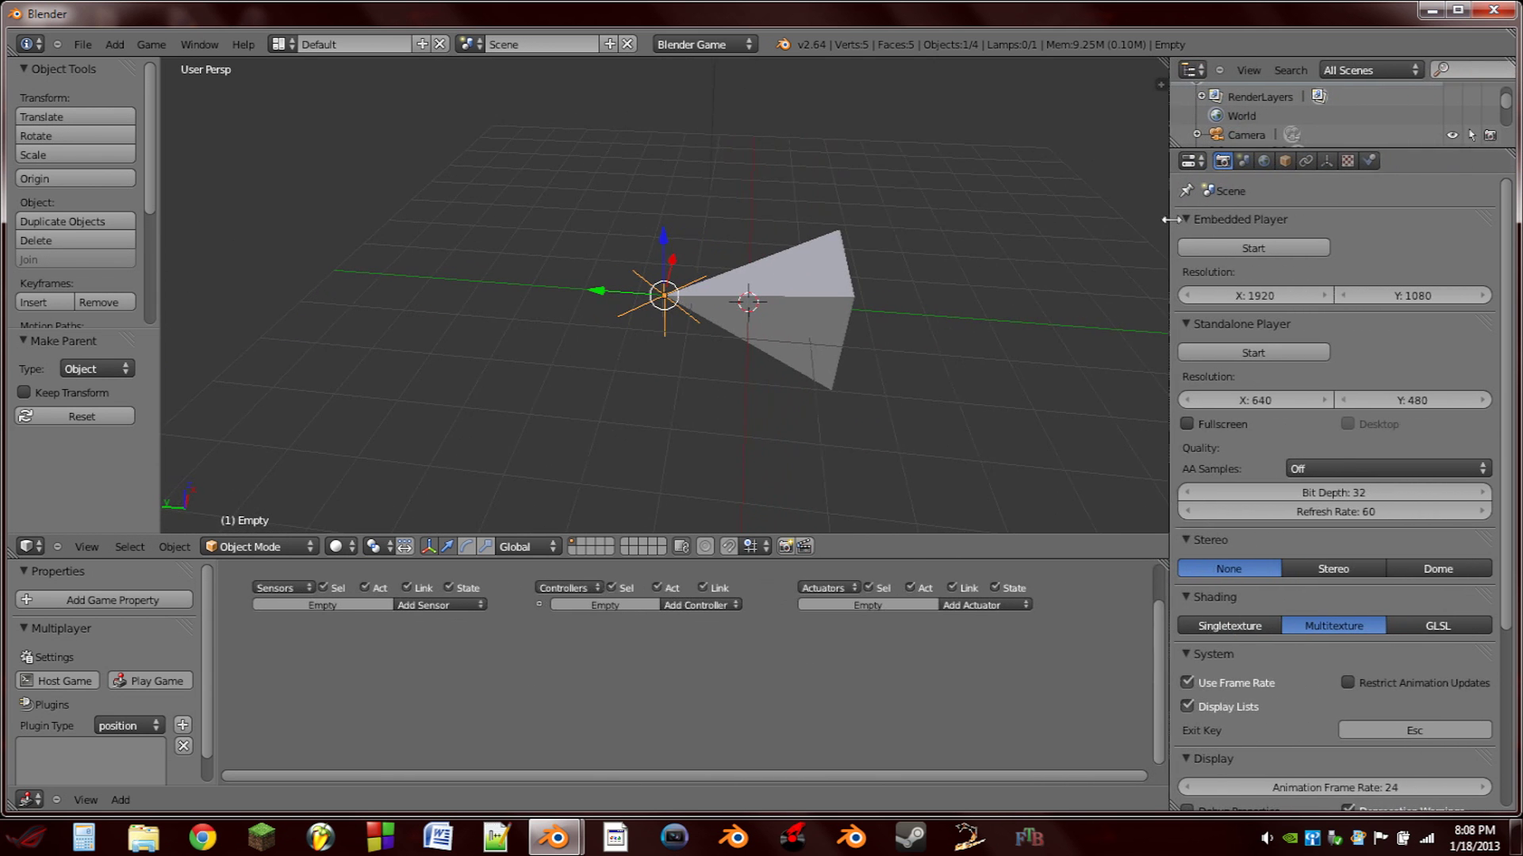
{"action": "left_click", "coordinate": [1377, 161]}
{"action": "left_click", "coordinate": [1370, 248]}
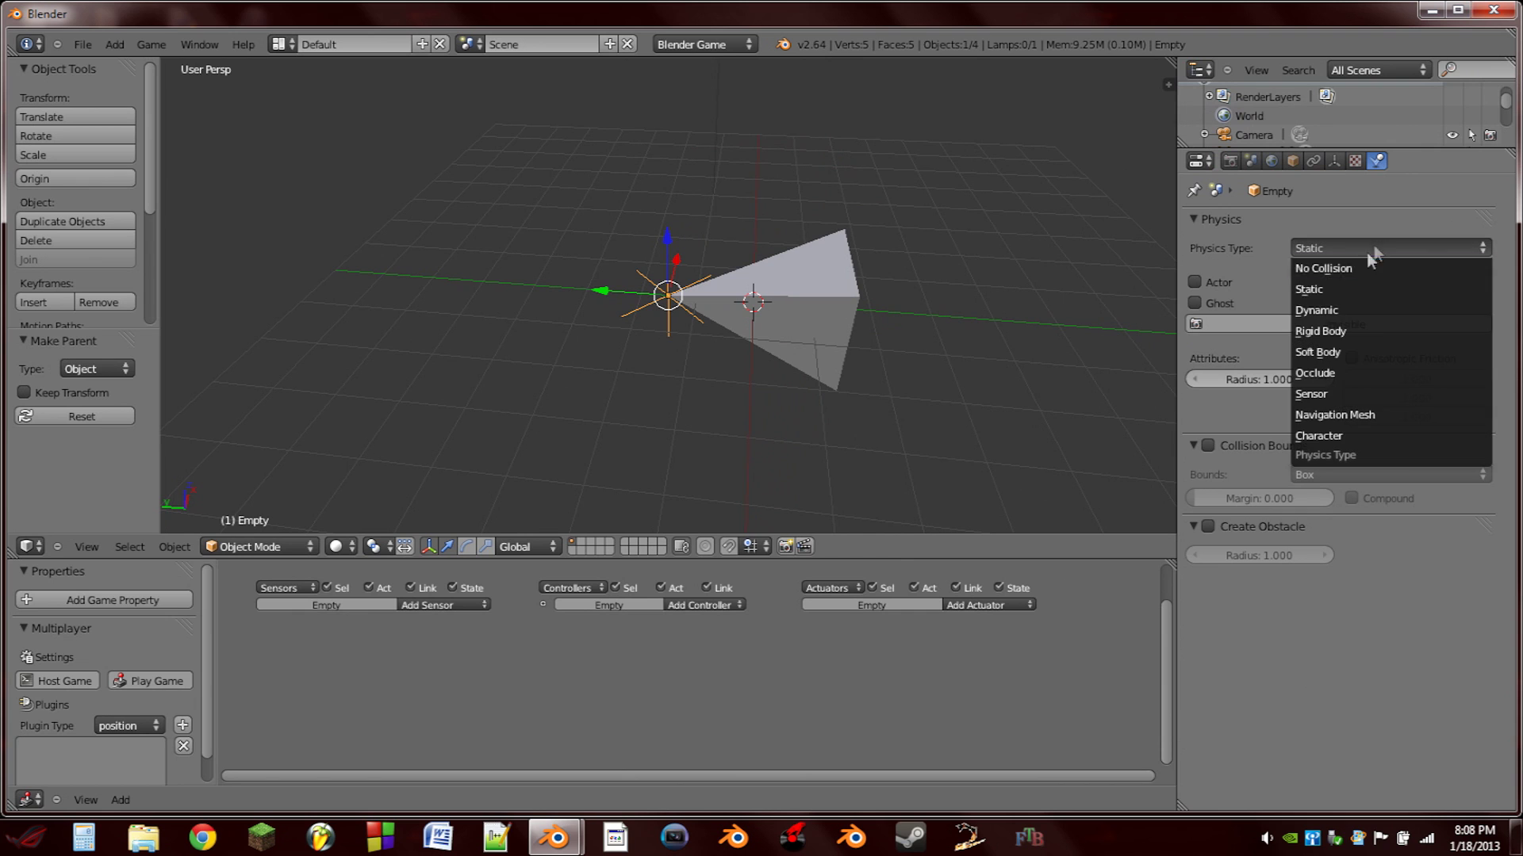
{"action": "left_click", "coordinate": [1344, 390]}
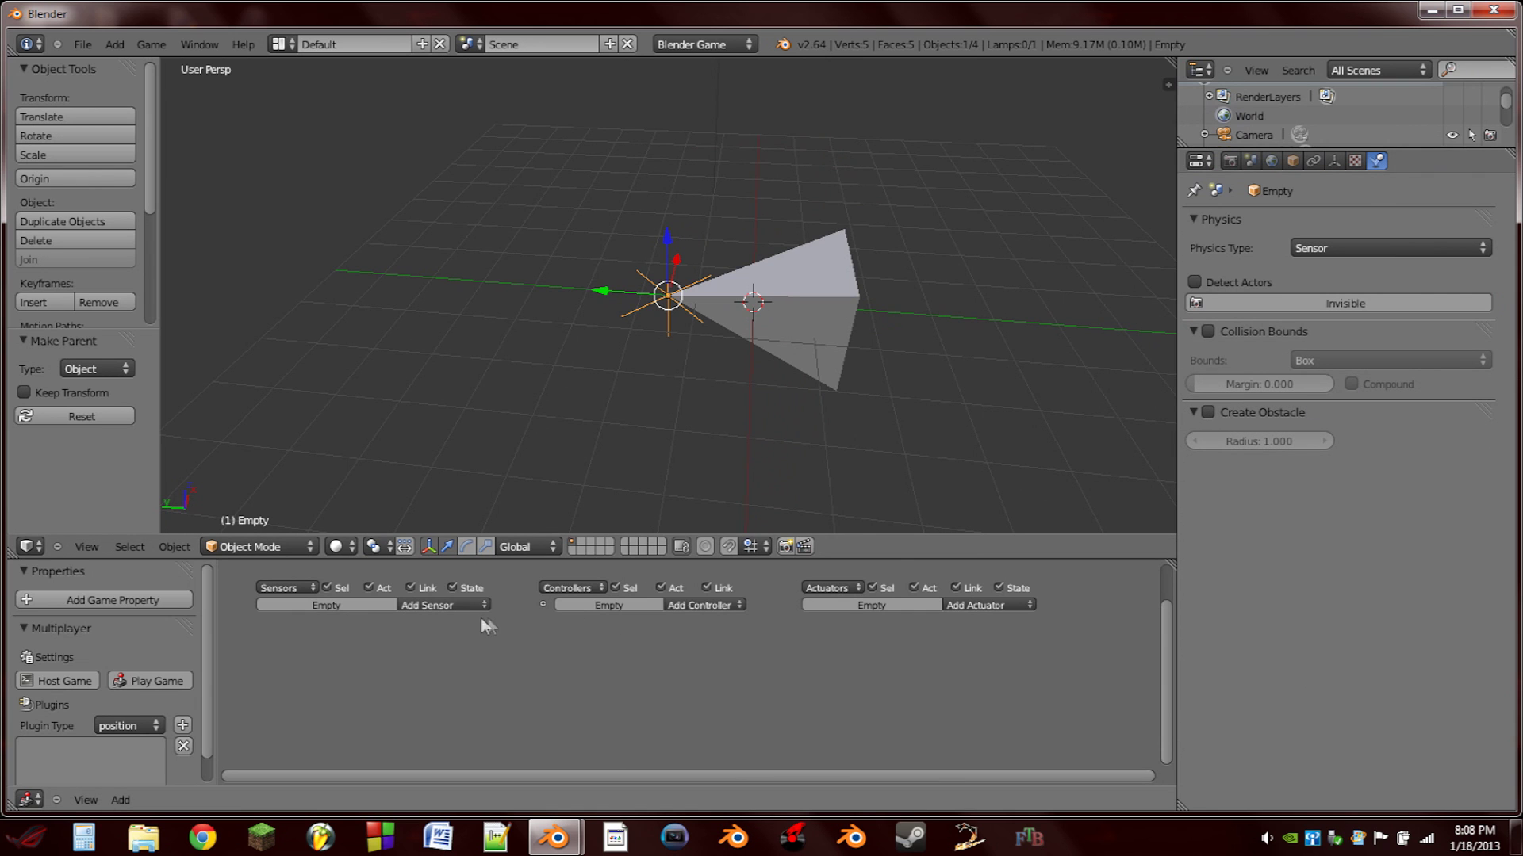
Add a Radar sensor to the Empty and turn on the Empty's axis display.
{"action": "left_click", "coordinate": [462, 606]}
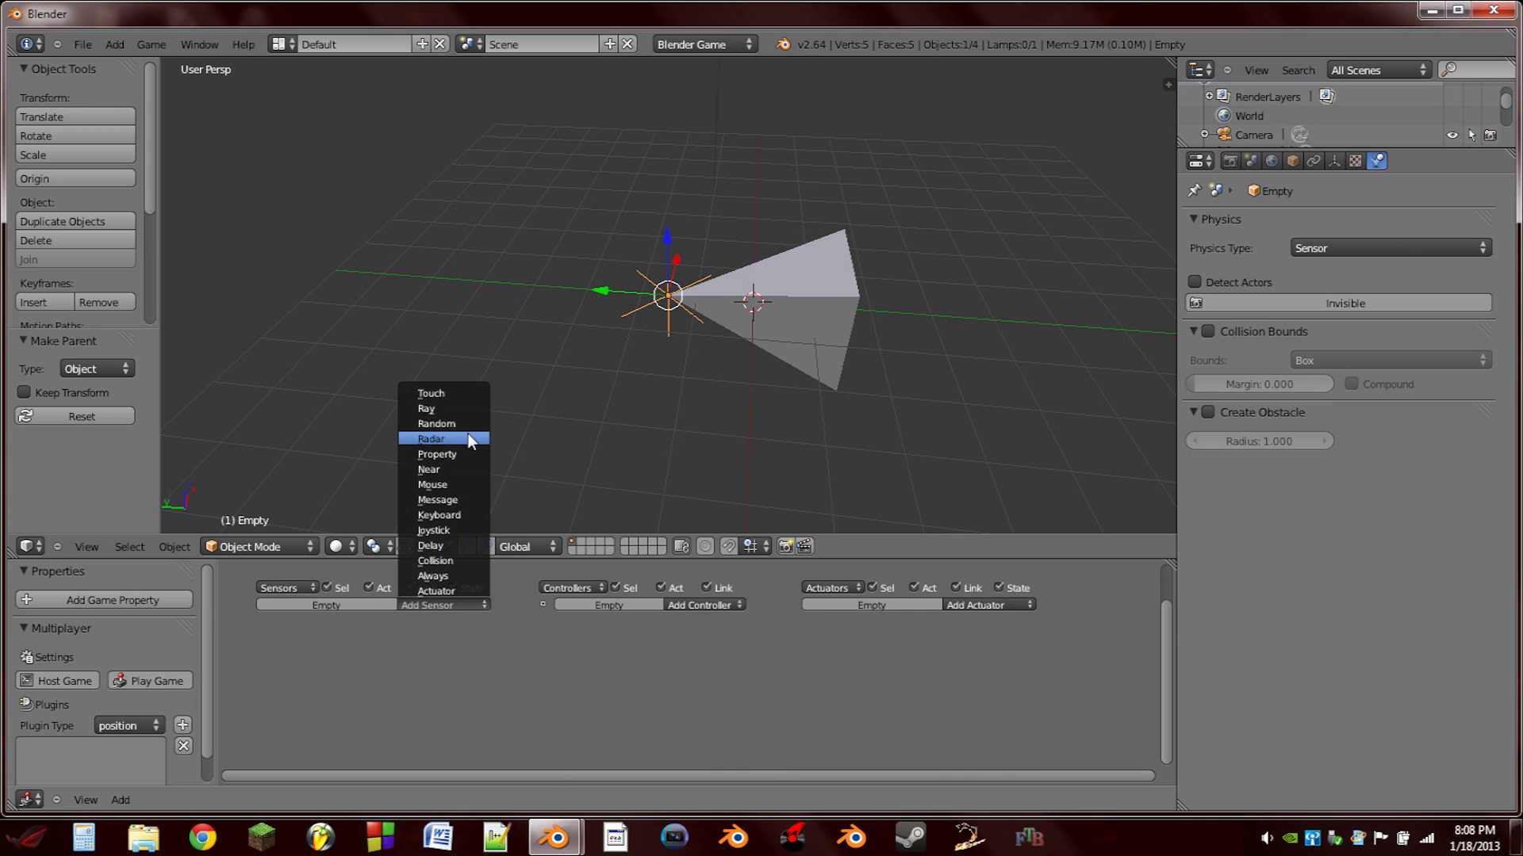
{"action": "left_click", "coordinate": [448, 438]}
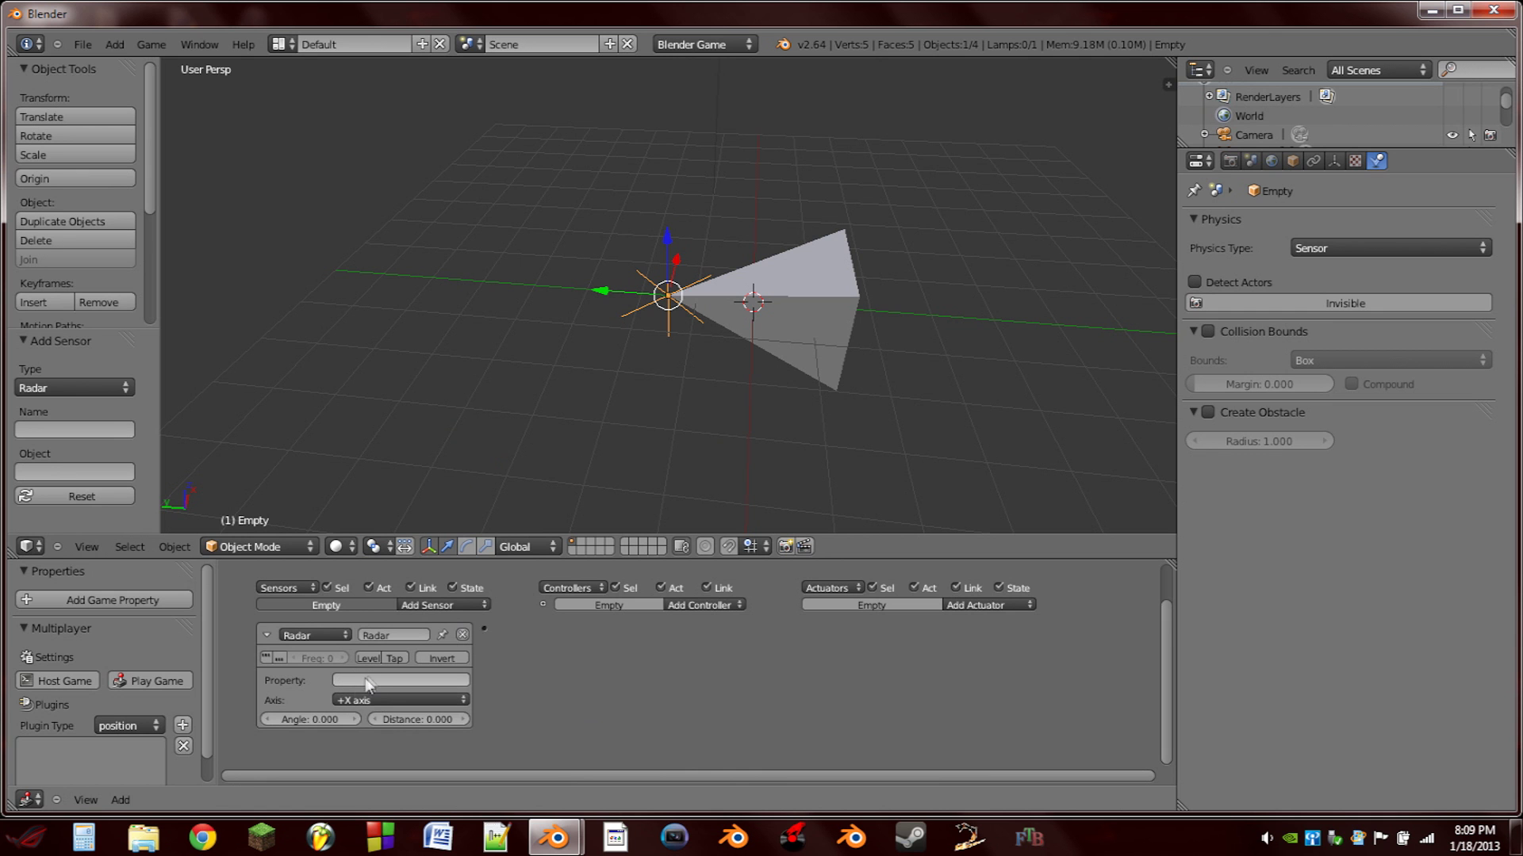
{"action": "middle_click_drag", "start_coordinate": [783, 285], "coordinate": [663, 327]}
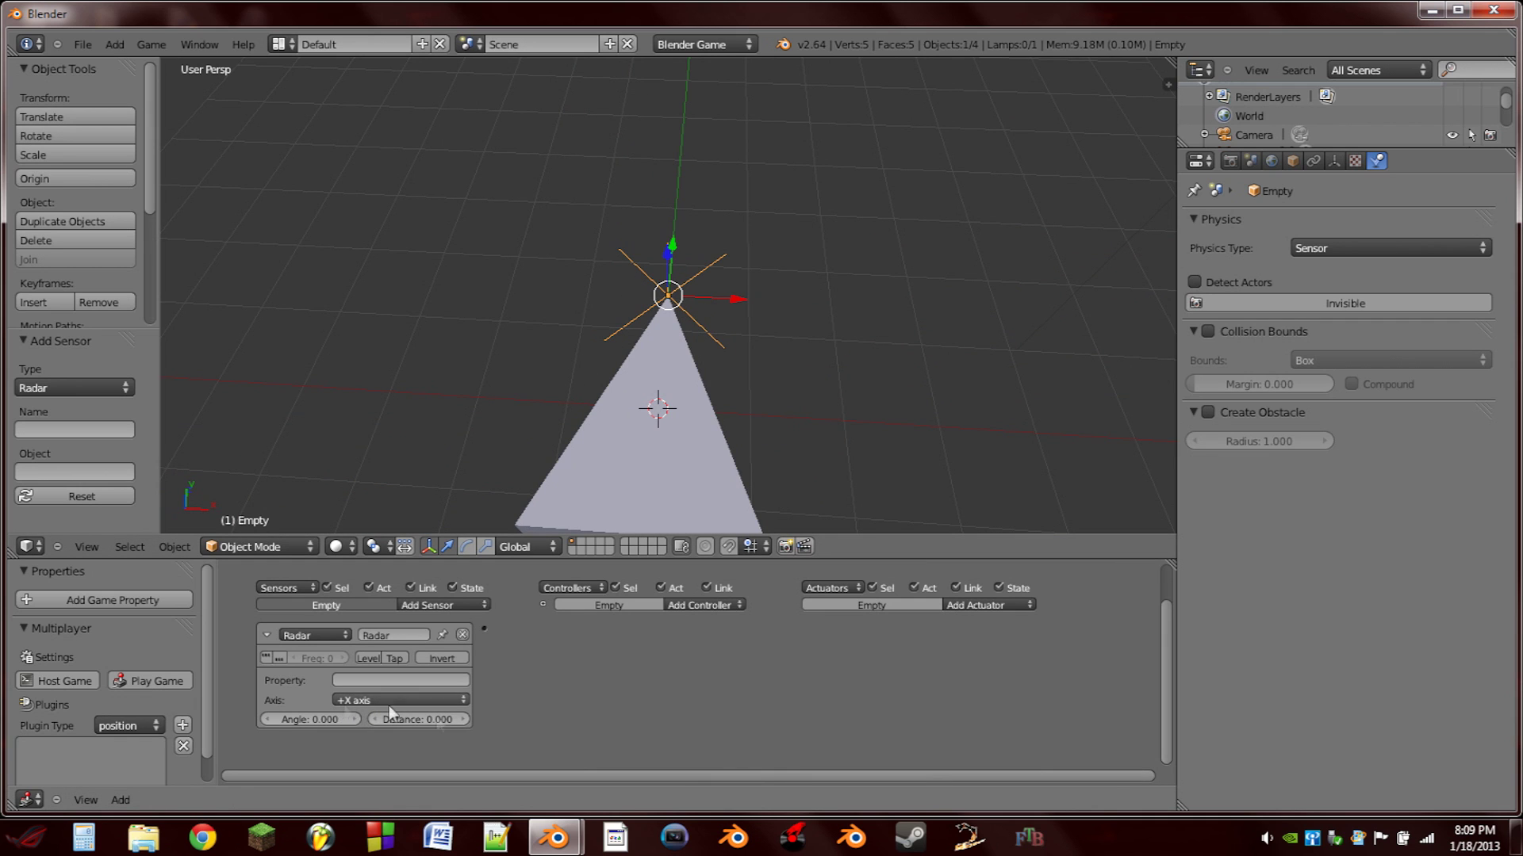
{"action": "scroll", "coordinate": [763, 354], "scroll_direction": "up", "scroll_amount": 2}
{"action": "middle_click_drag", "start_coordinate": [763, 355], "coordinate": [679, 285]}
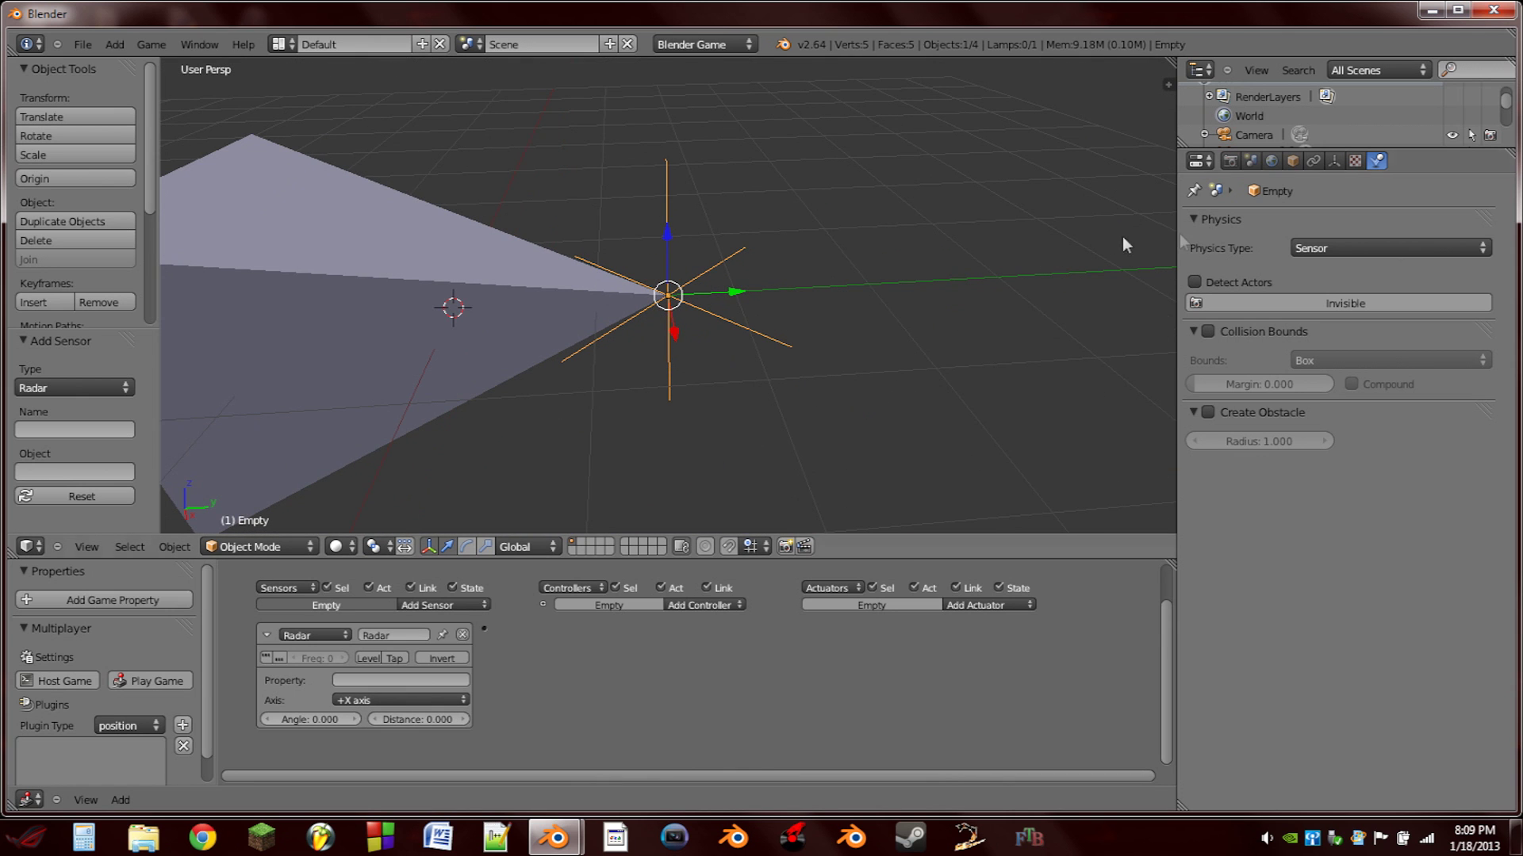
{"action": "left_click", "coordinate": [1294, 163]}
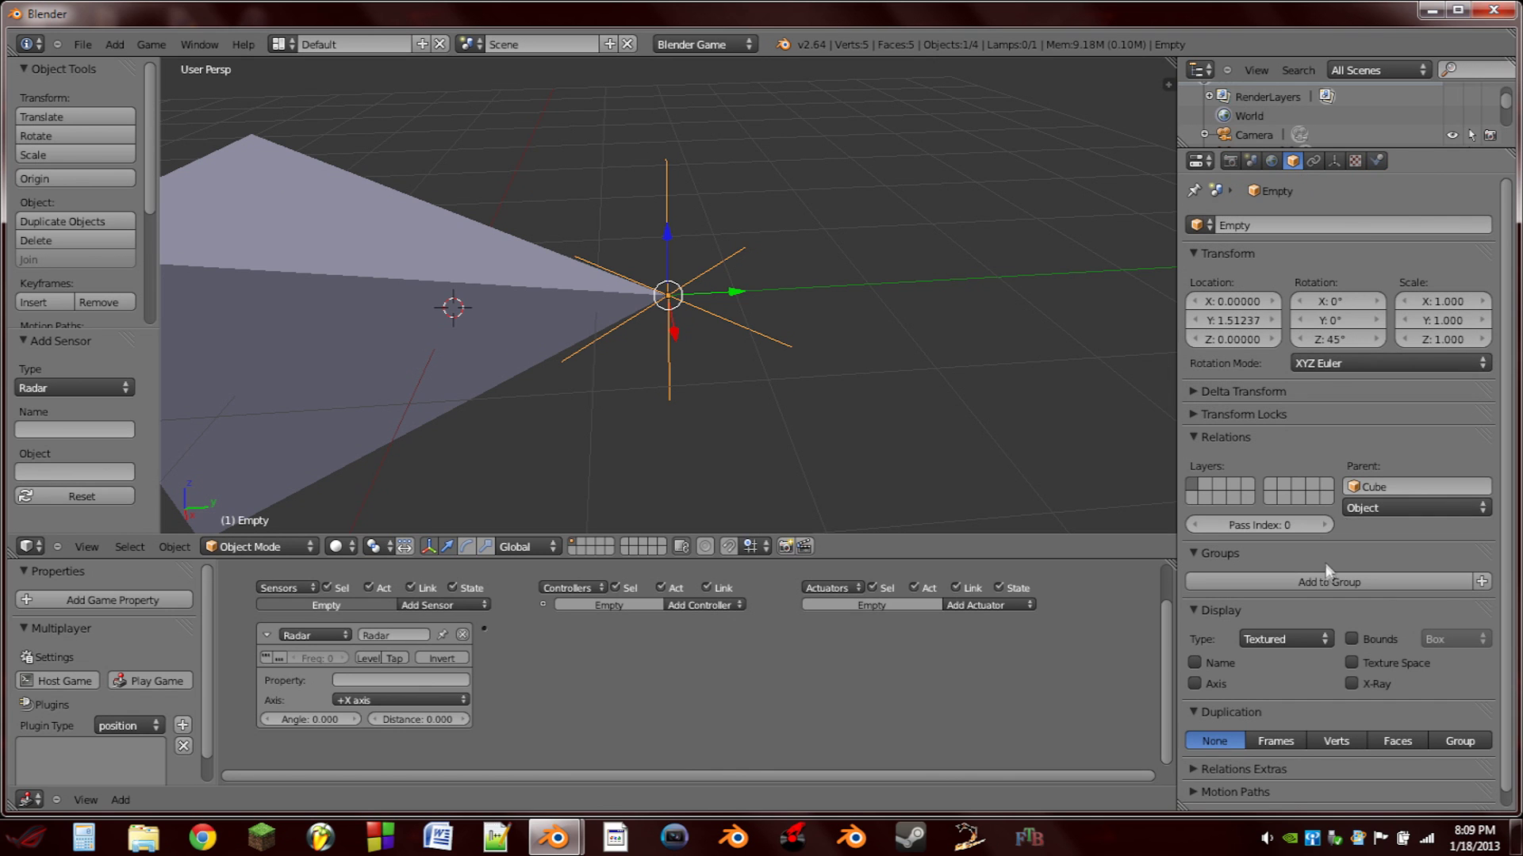
{"action": "scroll", "coordinate": [1325, 569], "scroll_direction": "down", "scroll_amount": 1}
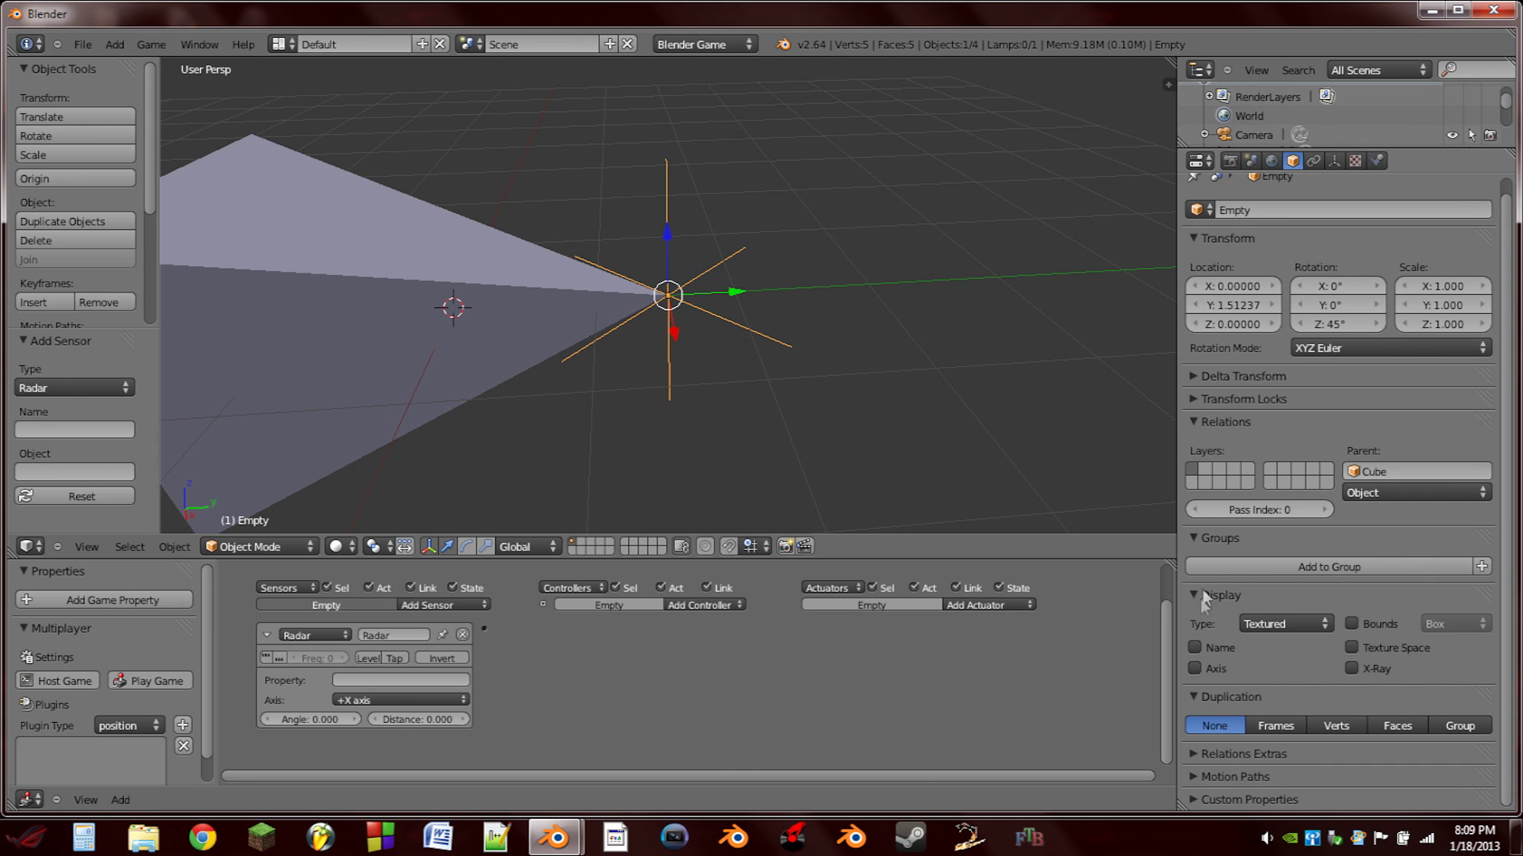
{"action": "left_click", "coordinate": [1195, 669]}
{"action": "mouse_move", "coordinate": [690, 333]}
{"action": "middle_mouse_down"}
{"action": "mouse_move", "coordinate": [904, 423]}
{"action": "mouse_move", "coordinate": [975, 370]}
{"action": "mouse_move", "coordinate": [888, 264]}
{"action": "mouse_move", "coordinate": [754, 293]}
{"action": "mouse_move", "coordinate": [666, 278]}
{"action": "mouse_move", "coordinate": [611, 290]}
{"action": "mouse_move", "coordinate": [719, 272]}
{"action": "middle_mouse_up"}
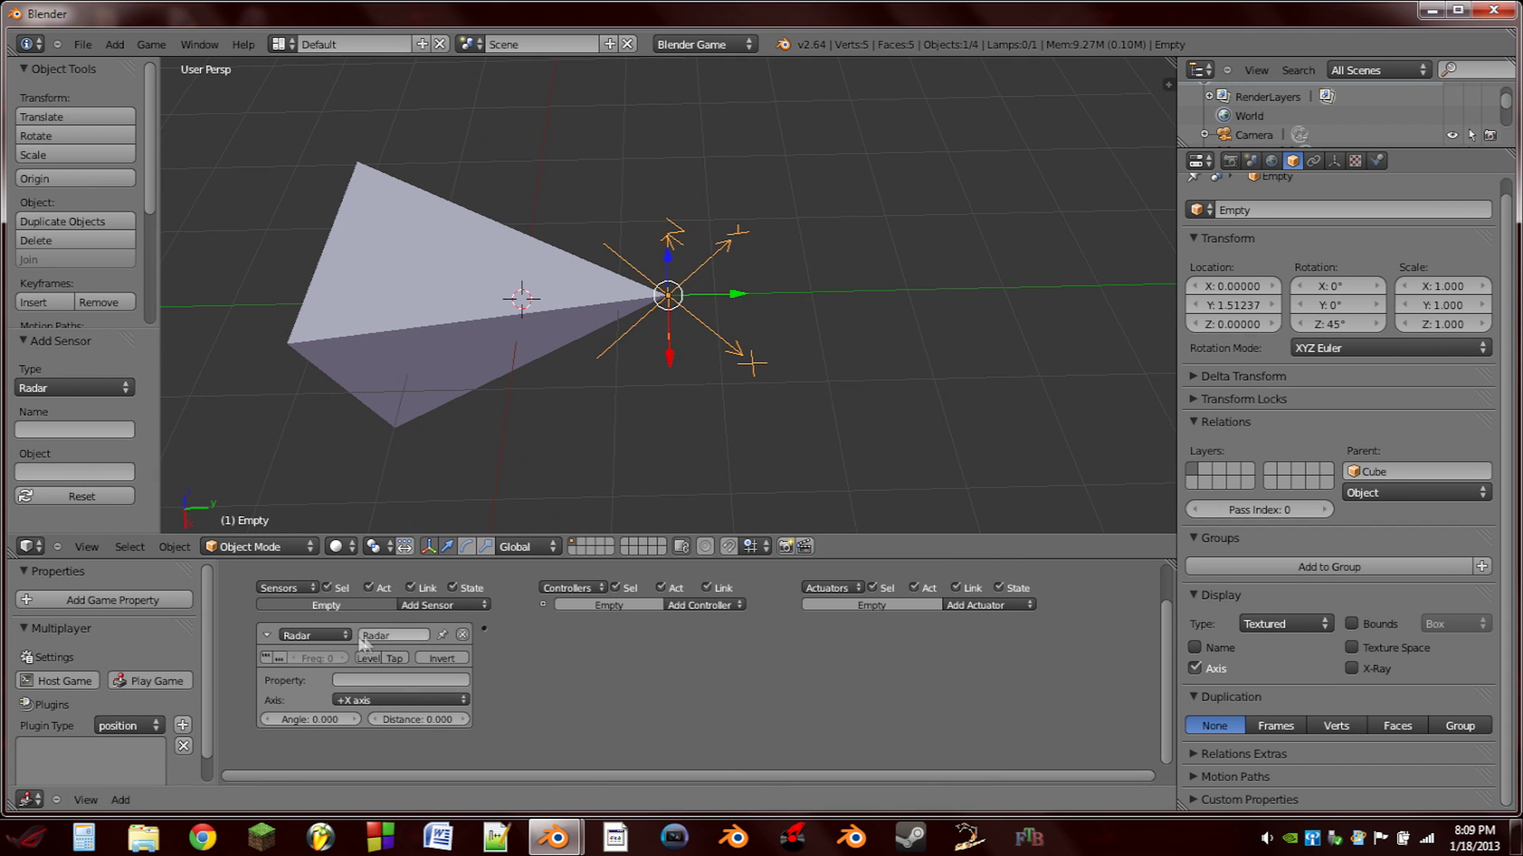
Rename the Empty's radar sensor Left and set its axis to +Y.
{"action": "left_click", "coordinate": [394, 635]}
{"action": "key", "text": "BackSpace"}
{"action": "key", "text": "Return"}
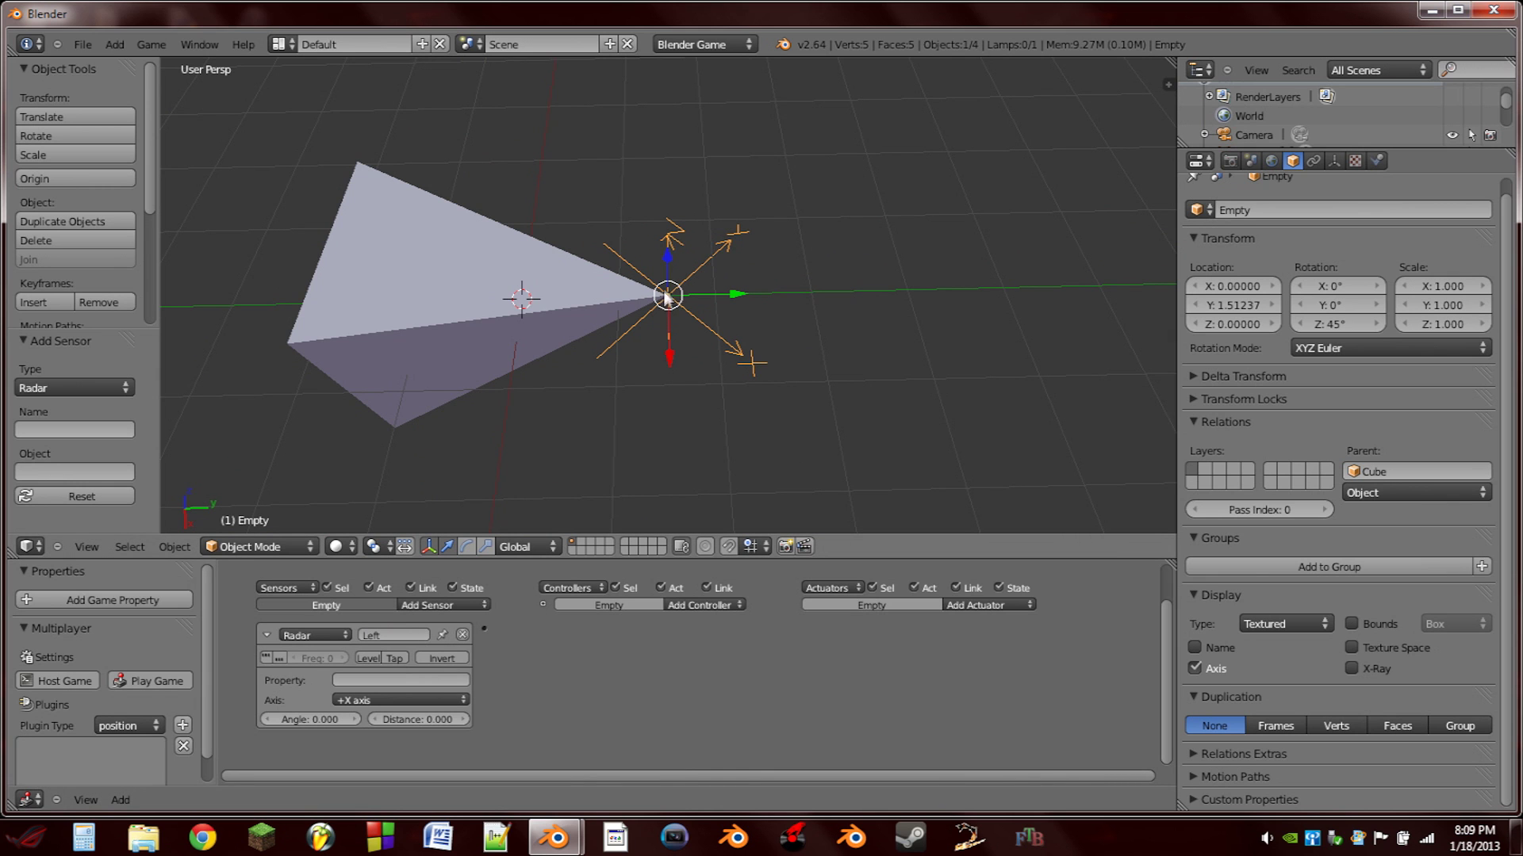
{"action": "middle_click_drag", "start_coordinate": [669, 297], "coordinate": [708, 293]}
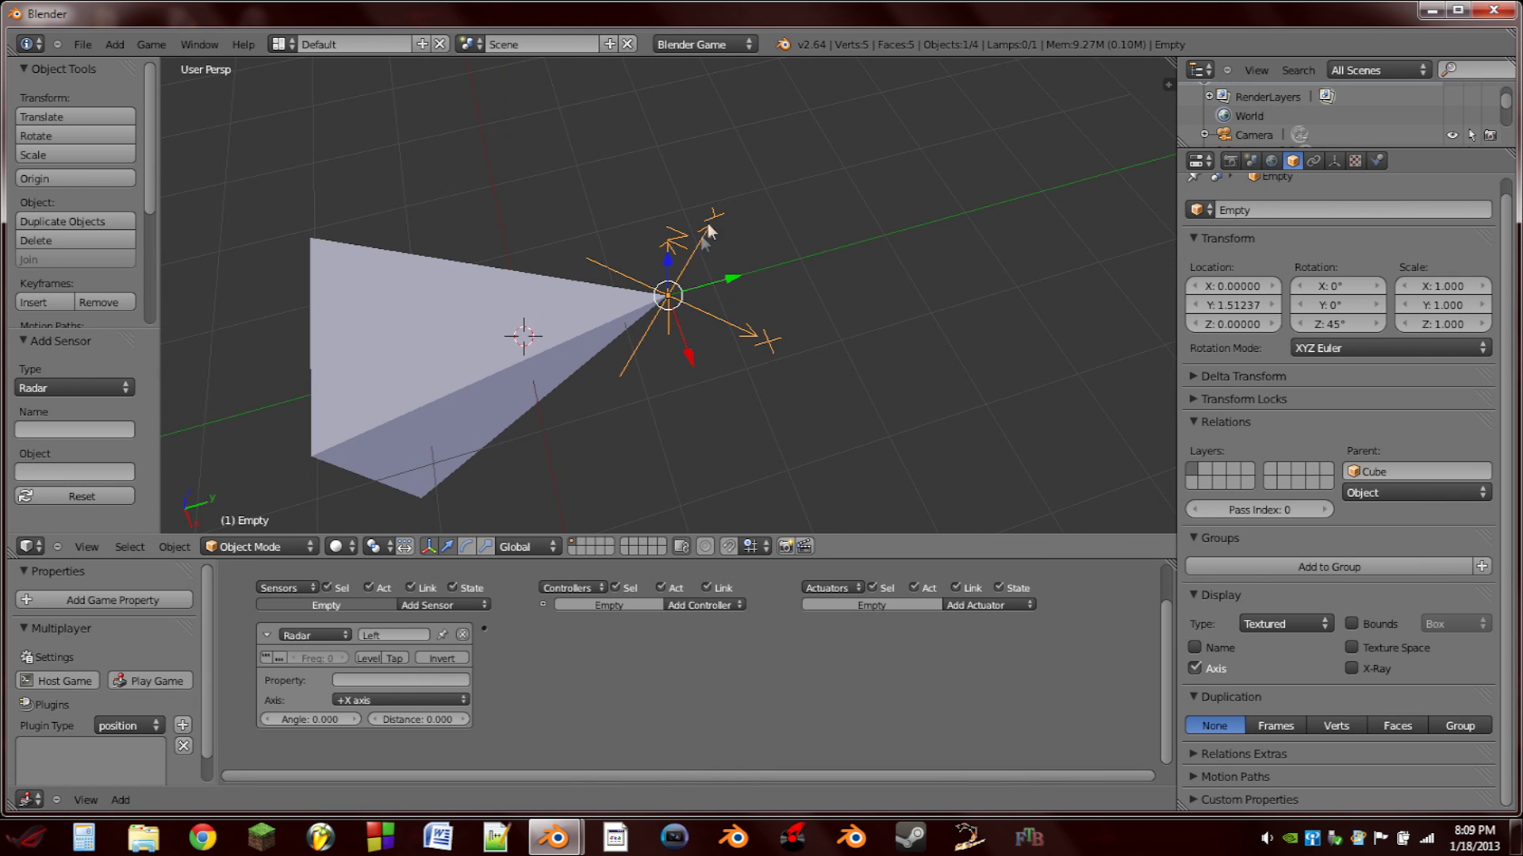
{"action": "left_click", "coordinate": [414, 699]}
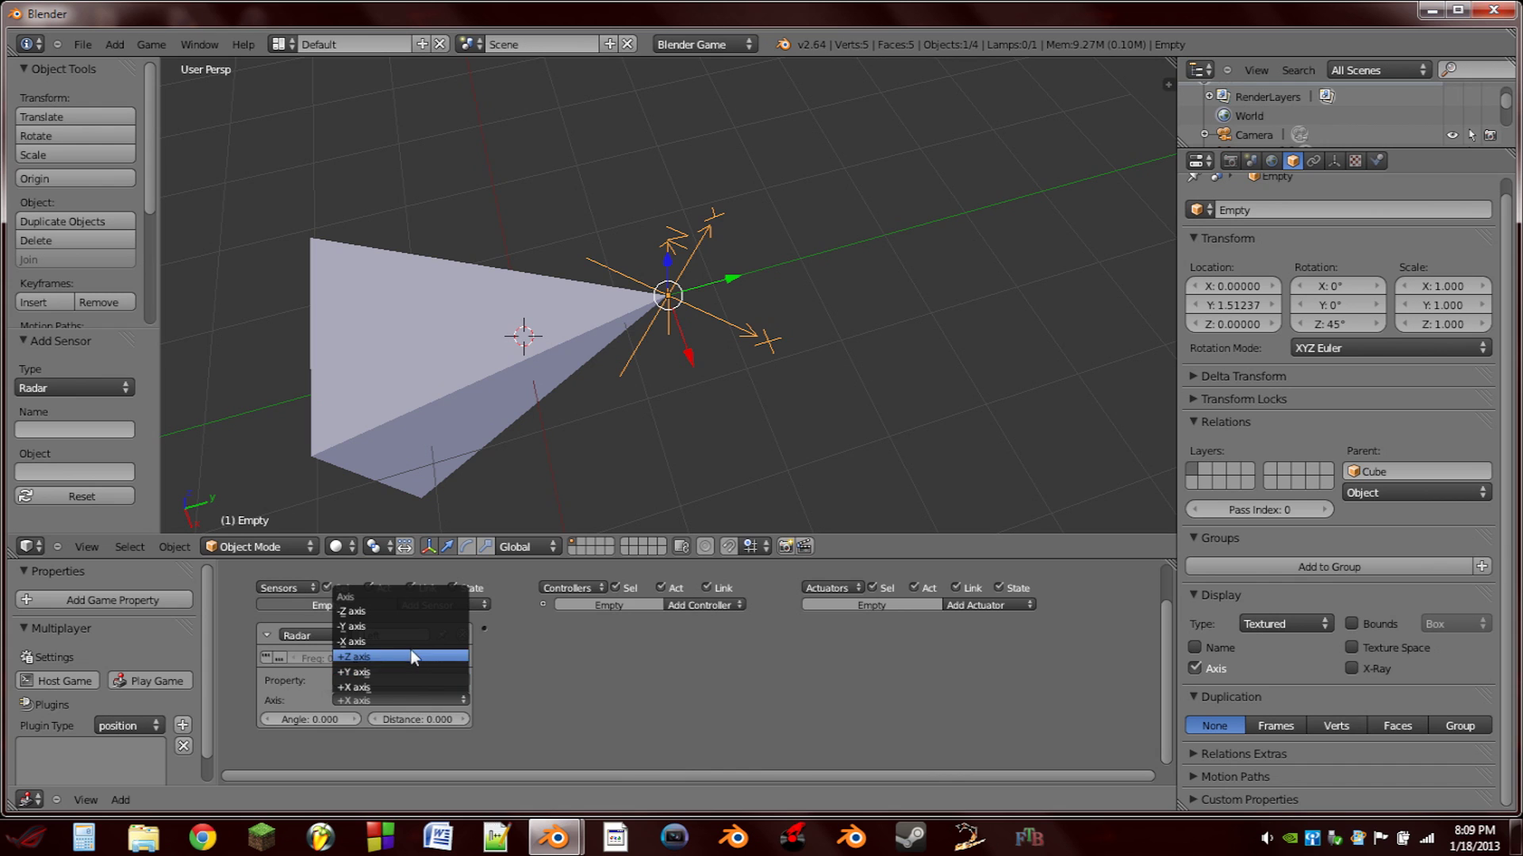
{"action": "left_click", "coordinate": [395, 671]}
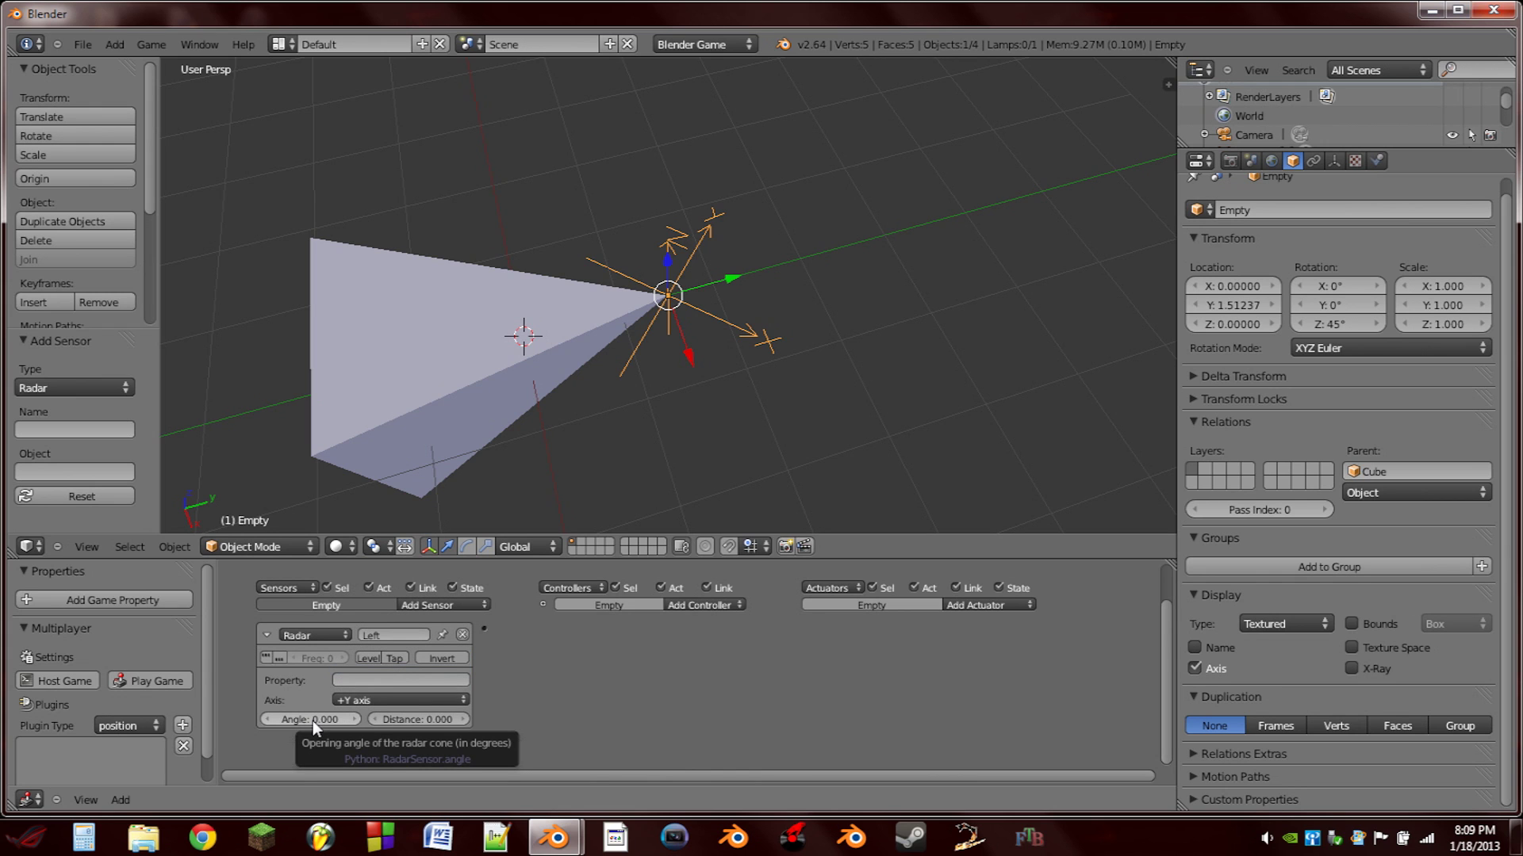
Set the Left radar's angle to 5 and its distance to 2.
{"action": "left_click_drag", "start_coordinate": [312, 721], "coordinate": [482, 730]}
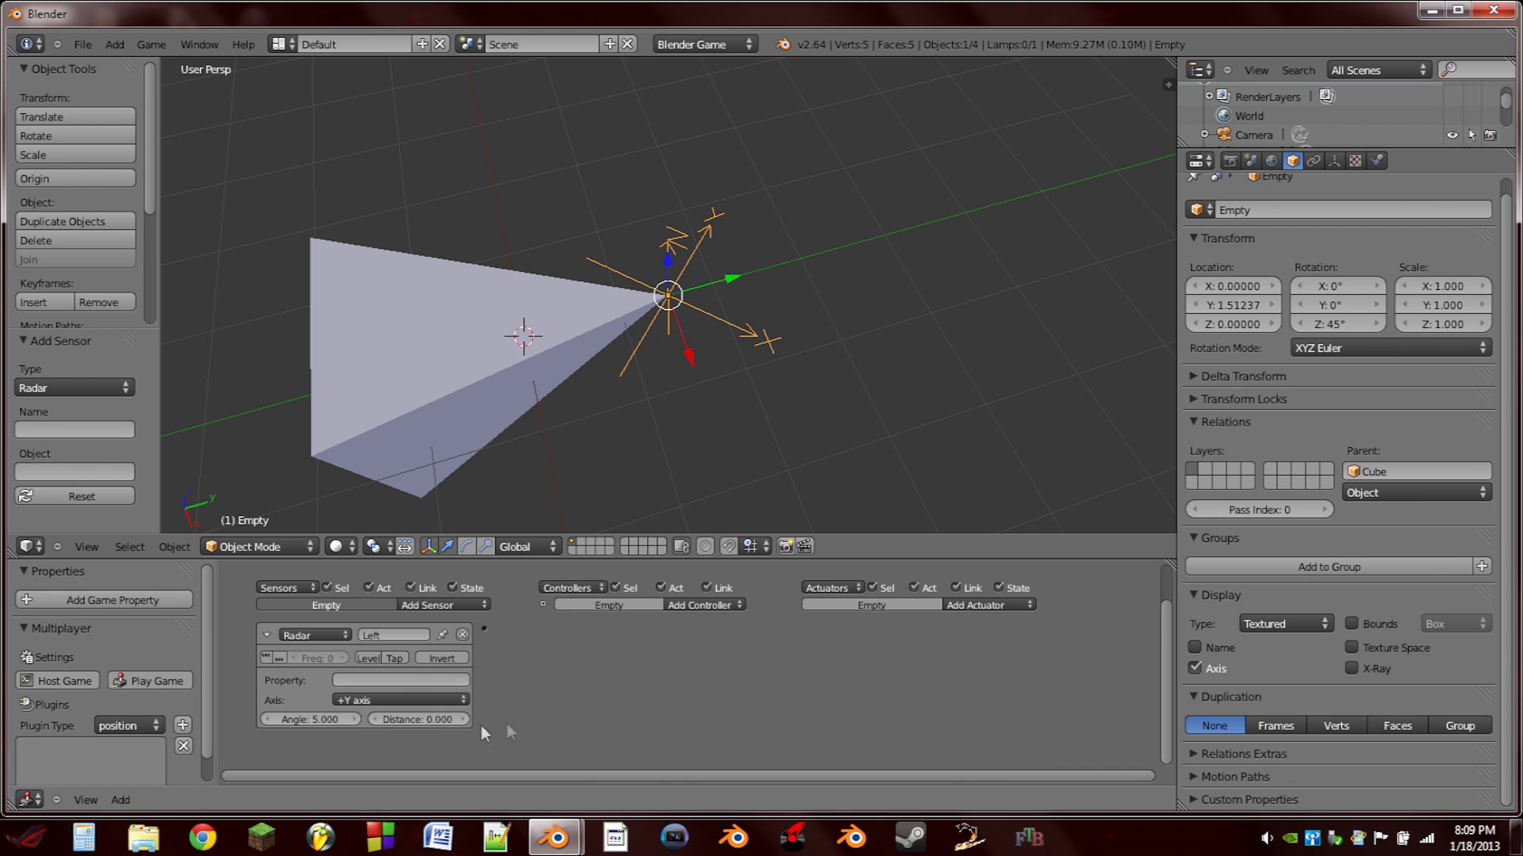
{"action": "left_click", "coordinate": [424, 720]}
{"action": "type", "text": "2"}
{"action": "key", "text": "Return"}
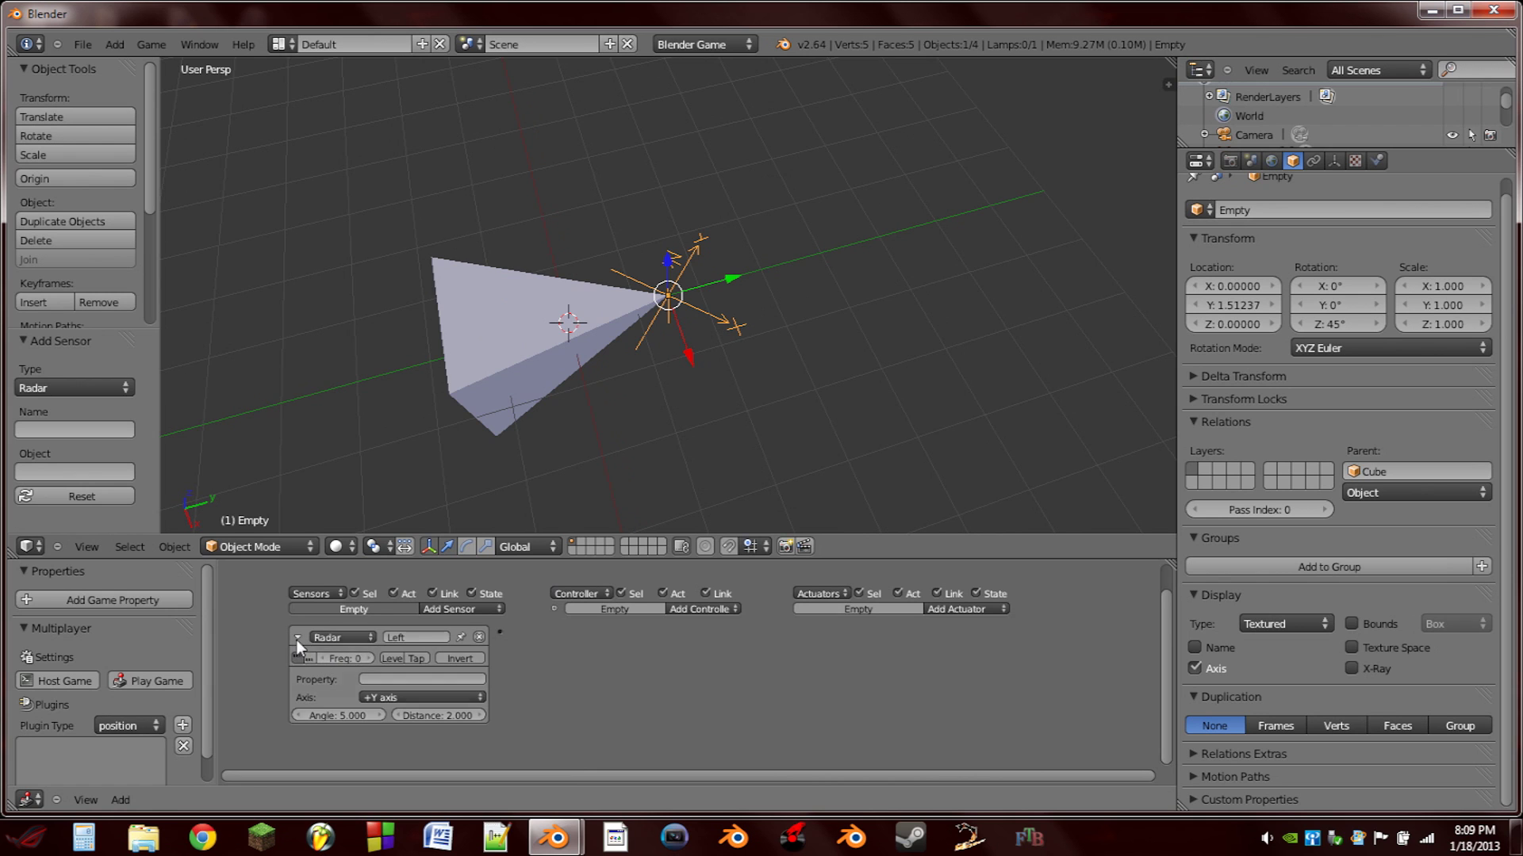
Collapse the Left radar and add a second Radar sensor named Right to the Empty.
{"action": "left_click", "coordinate": [297, 638]}
{"action": "left_click", "coordinate": [478, 611]}
{"action": "left_click", "coordinate": [476, 457]}
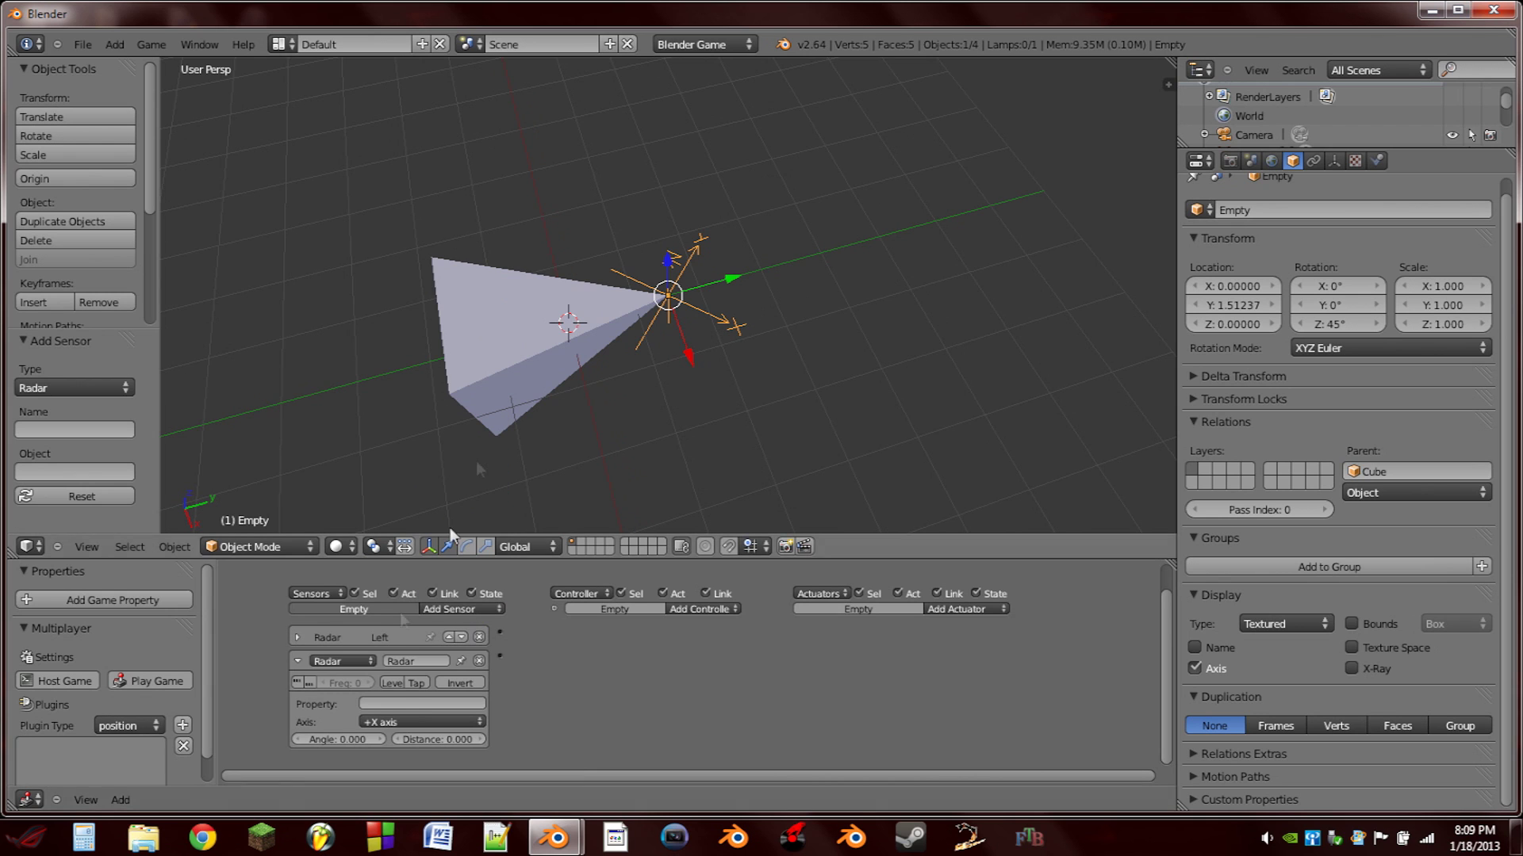
{"action": "left_click", "coordinate": [425, 659]}
{"action": "type", "text": "Right"}
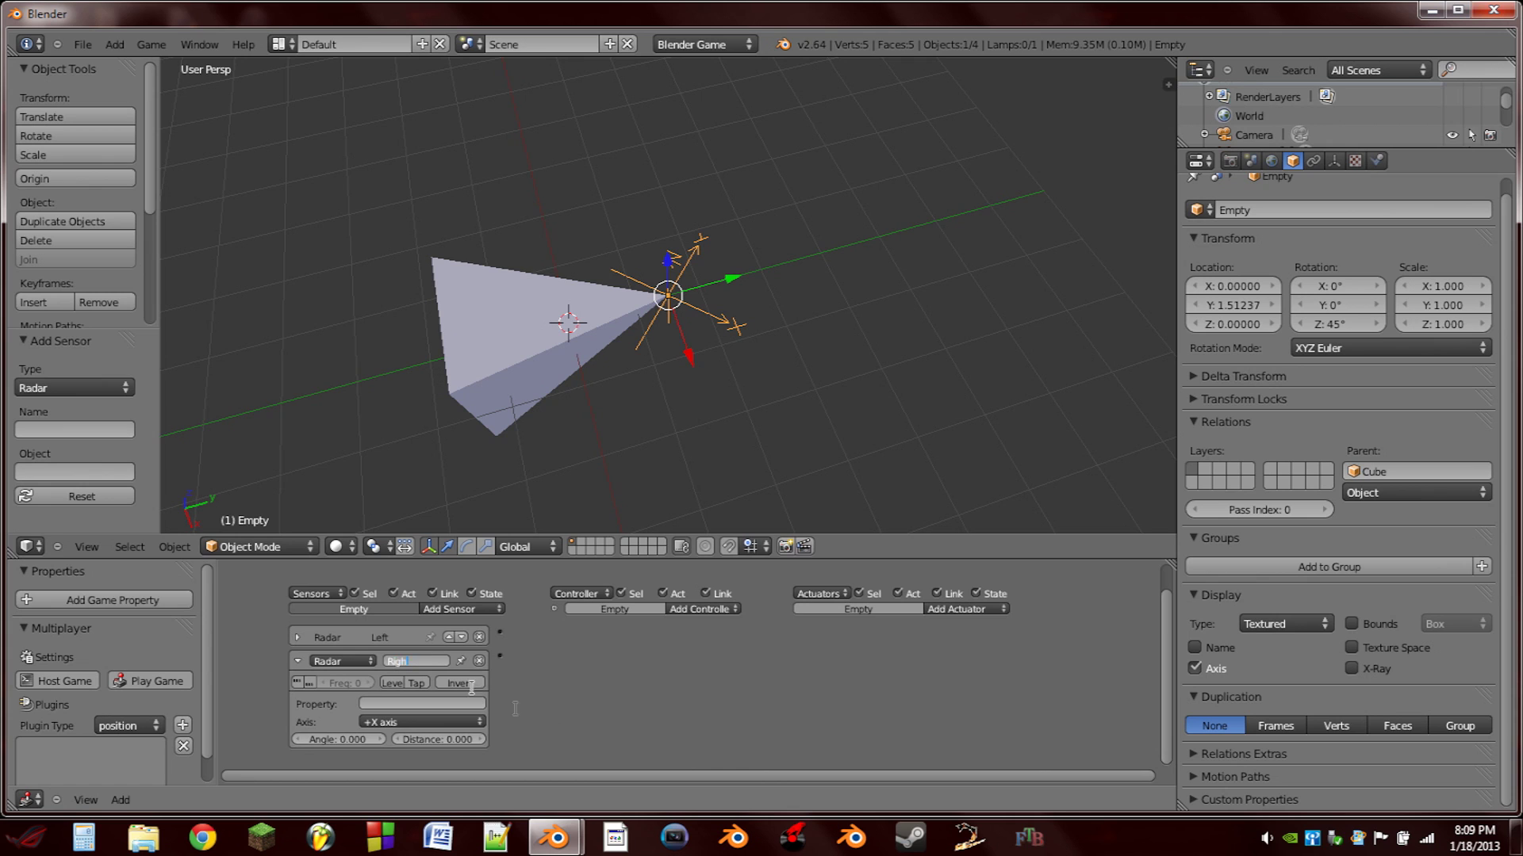
{"action": "key", "text": "Return"}
Set the Right radar's angle to 5 and its distance to 2, keeping the +X axis, and collapse it.
{"action": "left_click", "coordinate": [361, 741]}
{"action": "type", "text": "5"}
{"action": "key", "text": "Return"}
{"action": "left_click", "coordinate": [439, 739]}
{"action": "type", "text": "2"}
{"action": "key", "text": "Return"}
{"action": "left_click", "coordinate": [295, 662]}
Turn on the game's physics visualization, then run the game briefly and stop it.
{"action": "middle_click_drag", "start_coordinate": [552, 360], "coordinate": [642, 329]}
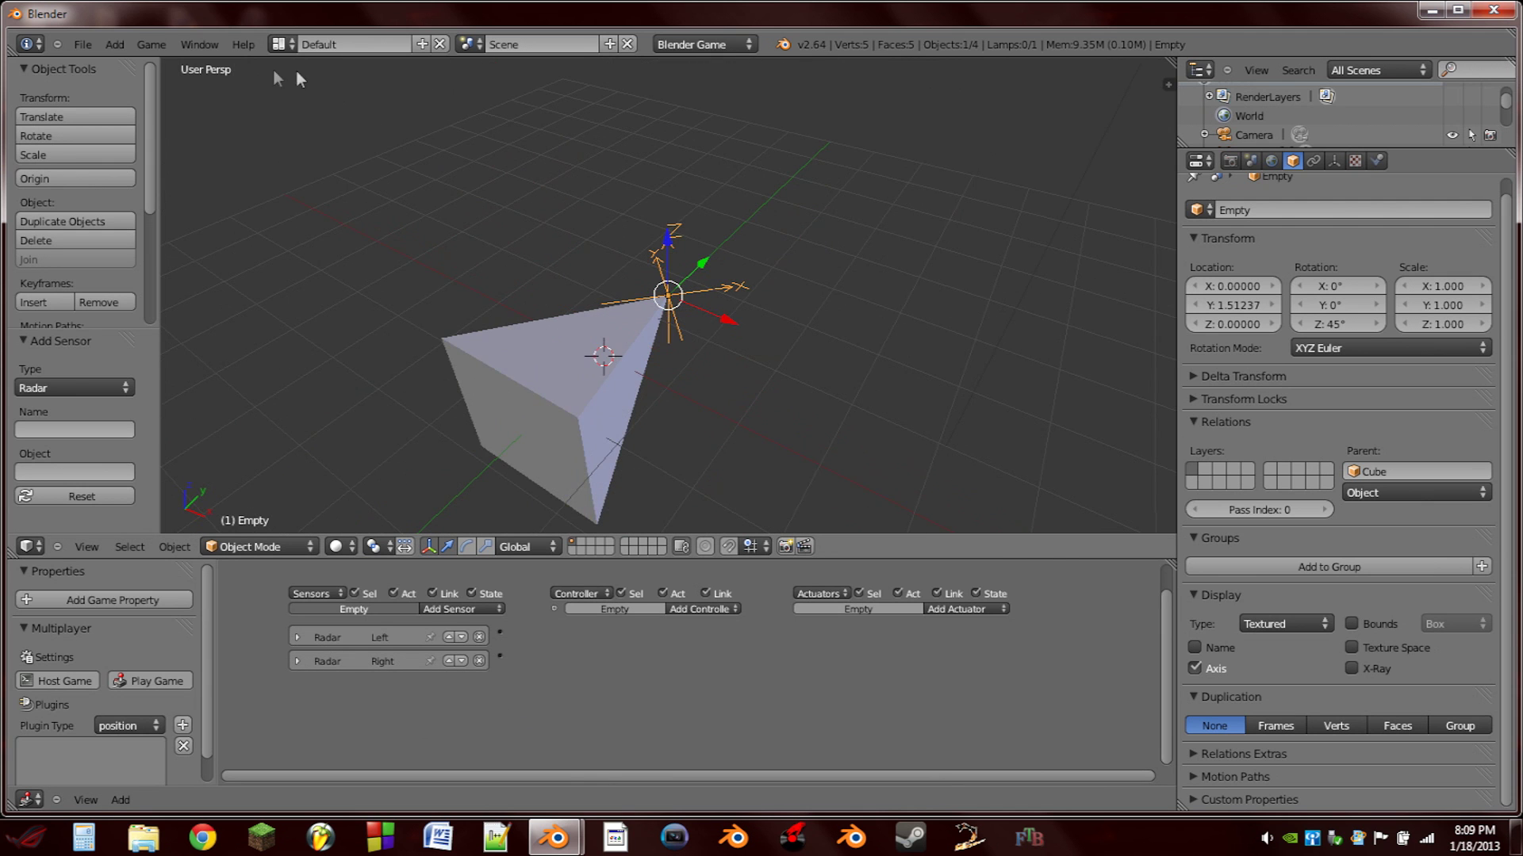
{"action": "left_click", "coordinate": [161, 47]}
{"action": "left_click", "coordinate": [183, 122]}
{"action": "scroll", "coordinate": [636, 269], "scroll_direction": "down", "scroll_amount": 3}
{"action": "mouse_move", "coordinate": [636, 269]}
{"action": "middle_mouse_down"}
{"action": "mouse_move", "coordinate": [675, 302]}
{"action": "mouse_move", "coordinate": [649, 227]}
{"action": "mouse_move", "coordinate": [631, 241]}
{"action": "middle_mouse_up"}
{"action": "key", "text": "p"}
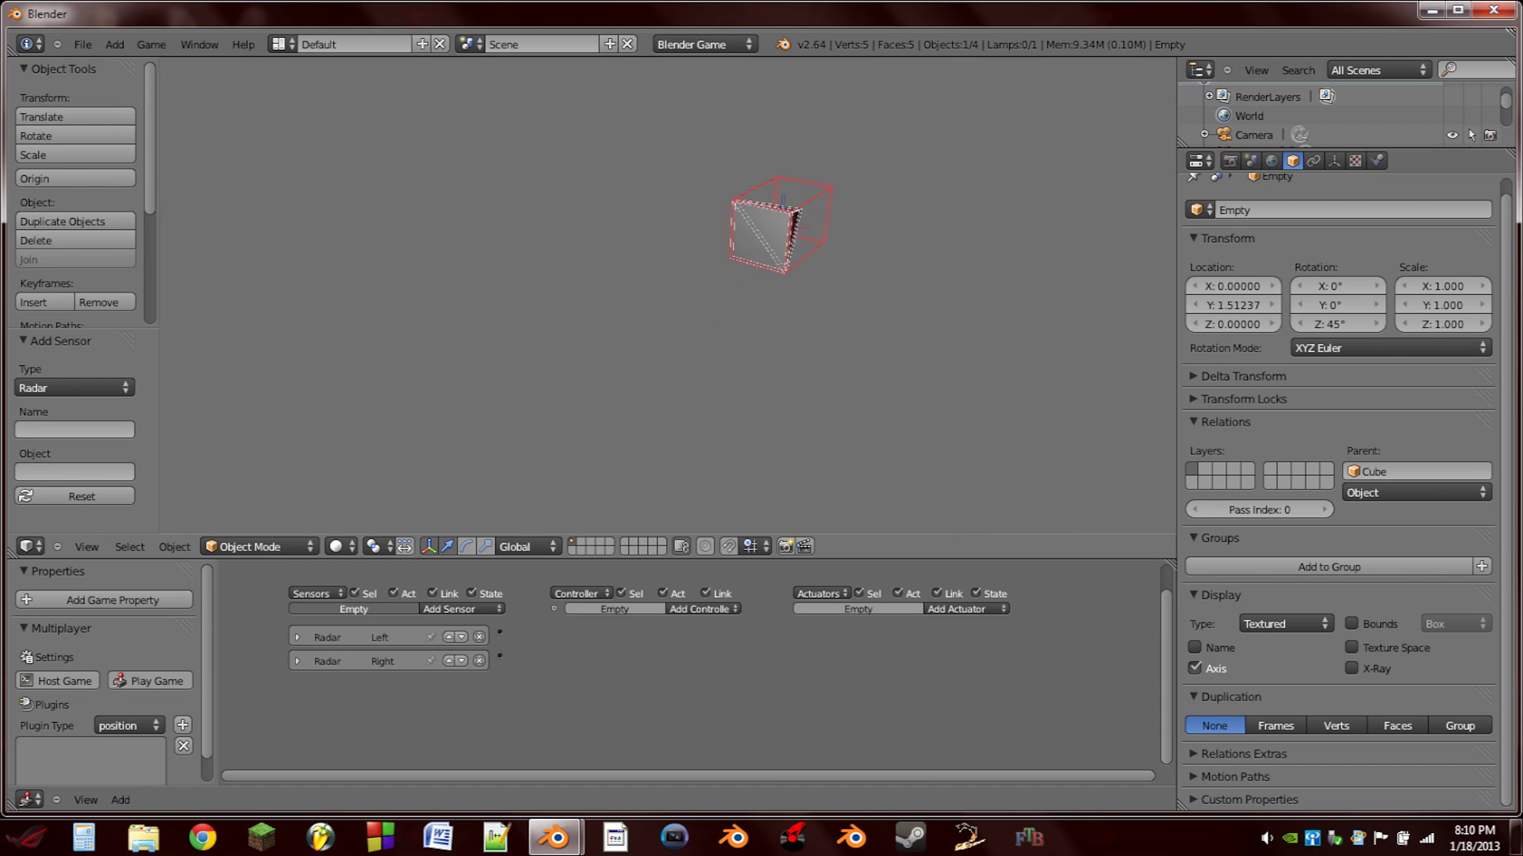
{"action": "key", "text": "Escape"}
{"action": "scroll", "coordinate": [710, 285], "scroll_direction": "up", "scroll_amount": 3}
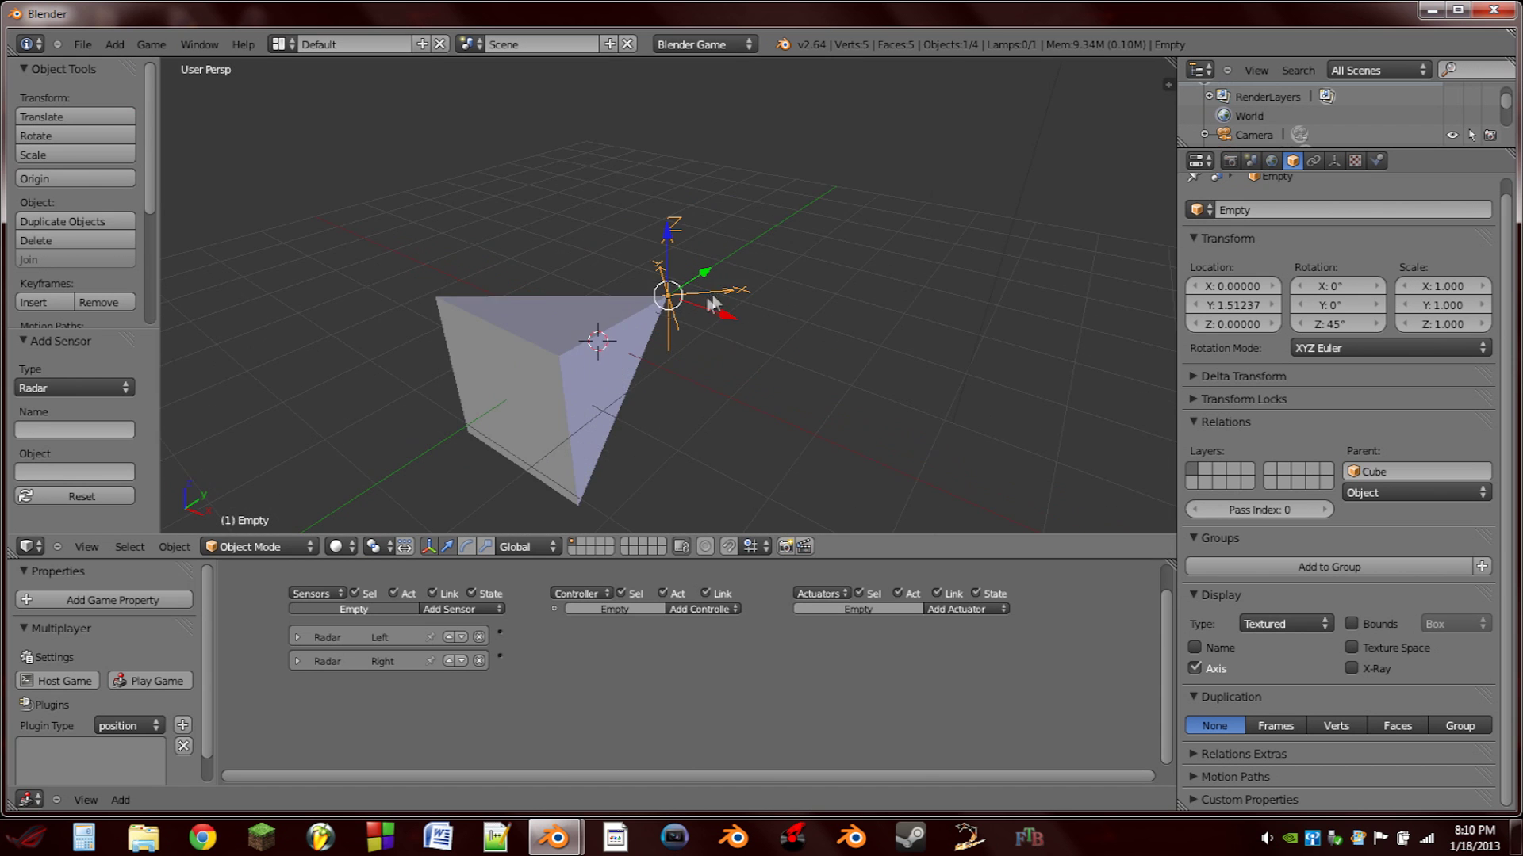
Add an And controller to the Empty for both radars and test-run the game.
{"action": "left_click", "coordinate": [723, 609]}
{"action": "left_click", "coordinate": [698, 631]}
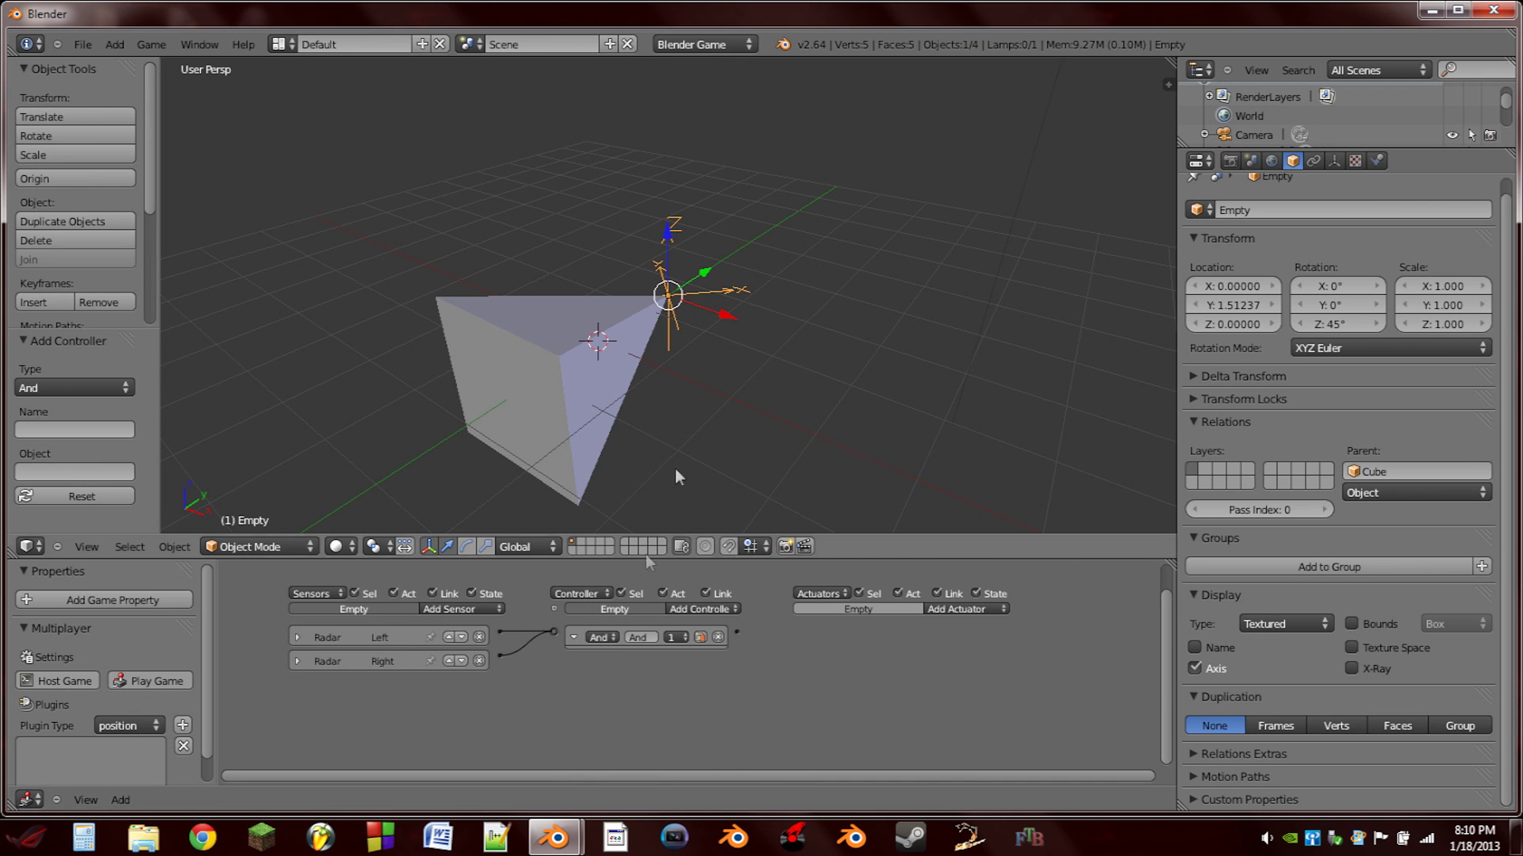
{"action": "scroll", "coordinate": [680, 366], "scroll_direction": "down", "scroll_amount": 5}
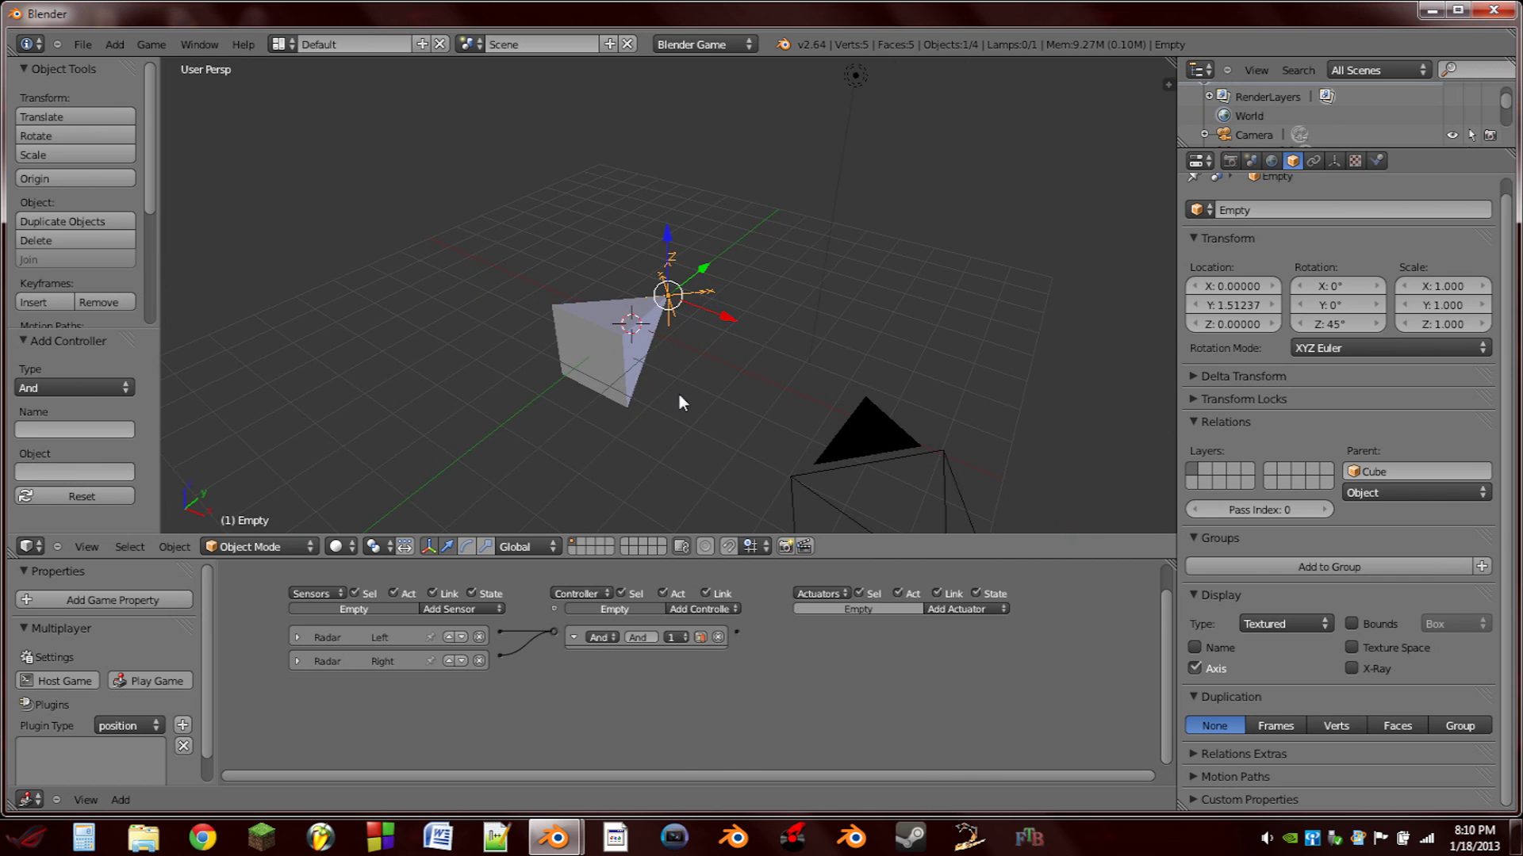
{"action": "key", "text": "p"}
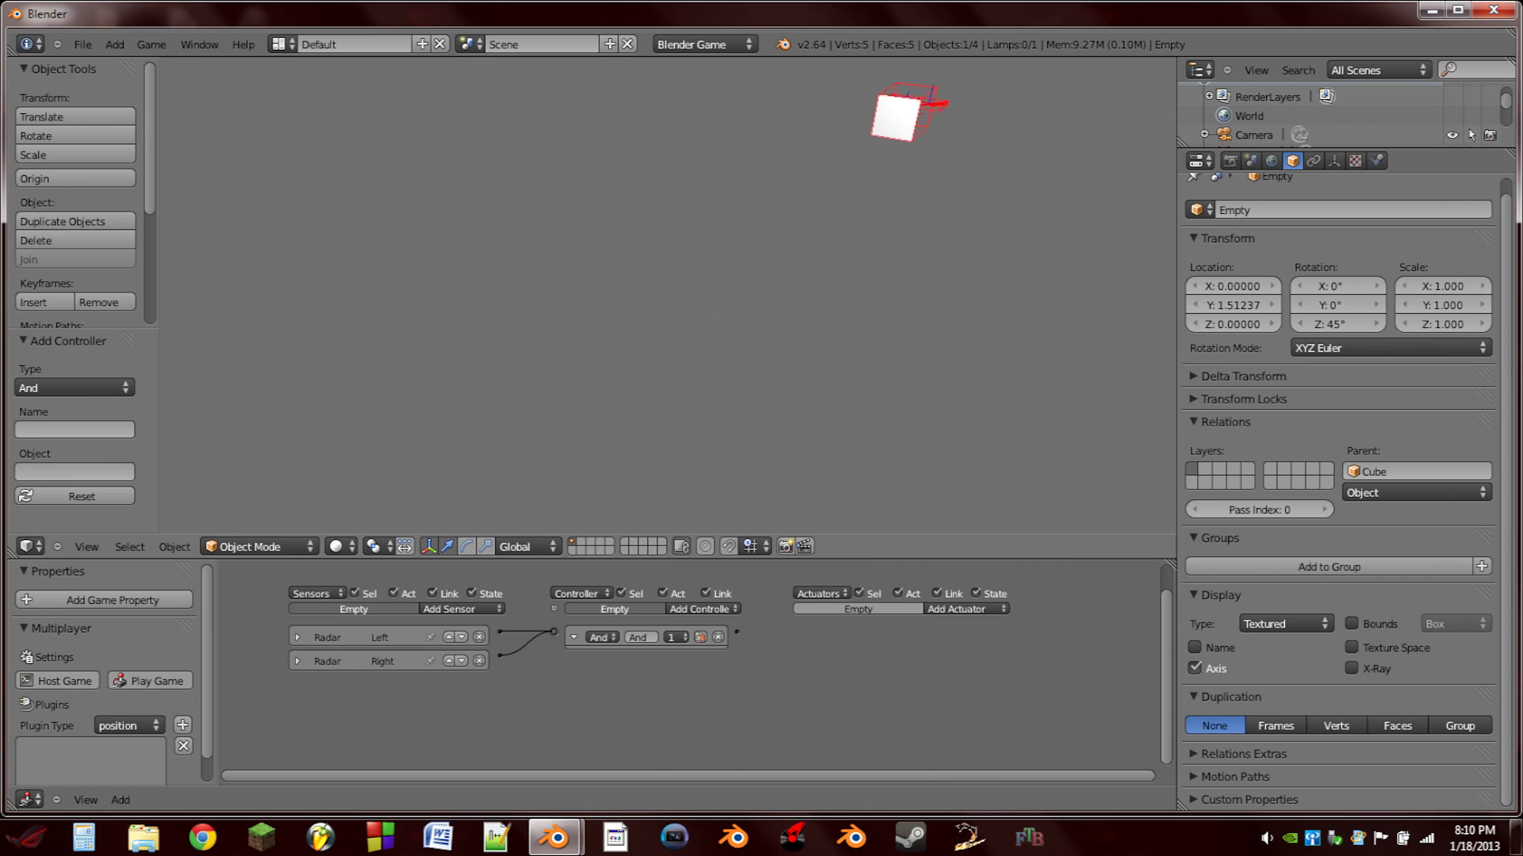
{"action": "key", "text": "Escape"}
Set the distance of both the Left and Right radars to 6 and test-run the game.
{"action": "left_click", "coordinate": [297, 638]}
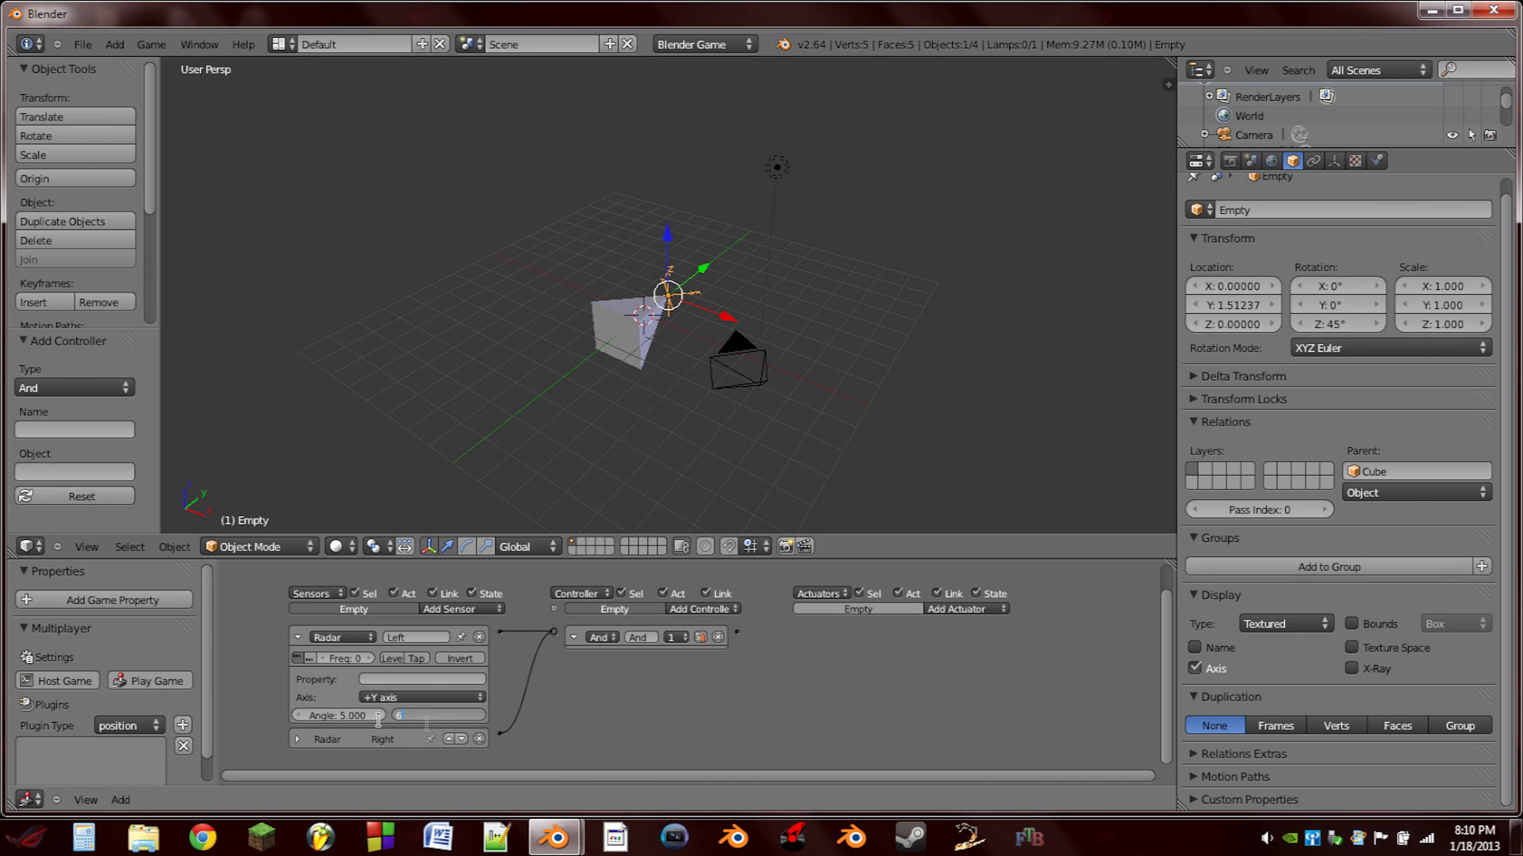
{"action": "key", "text": "Return"}
{"action": "left_click", "coordinate": [295, 637]}
{"action": "left_click", "coordinate": [297, 661]}
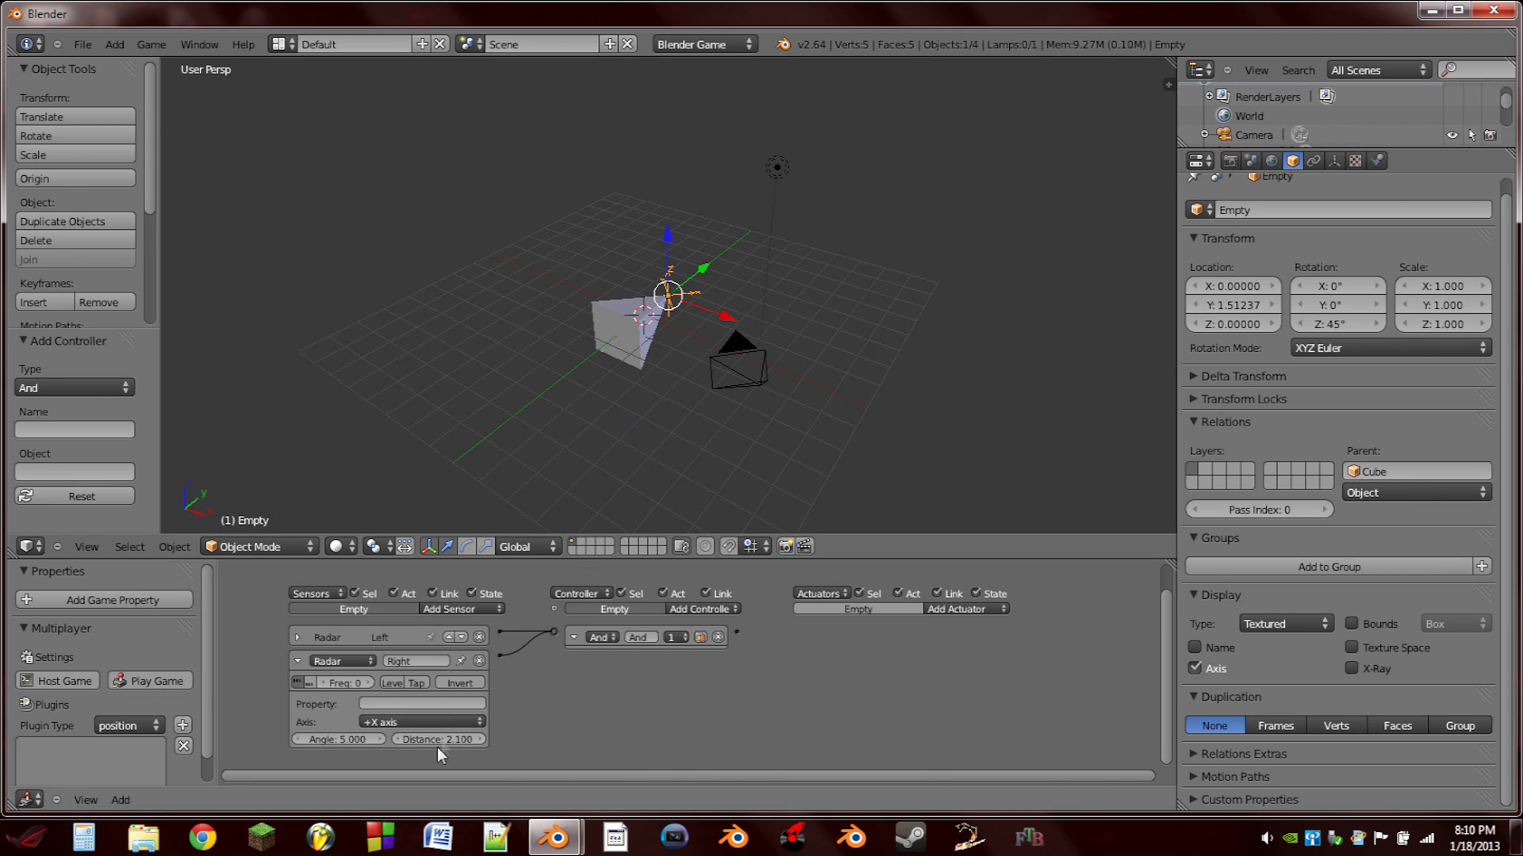
{"action": "type", "text": "6"}
{"action": "key", "text": "Return"}
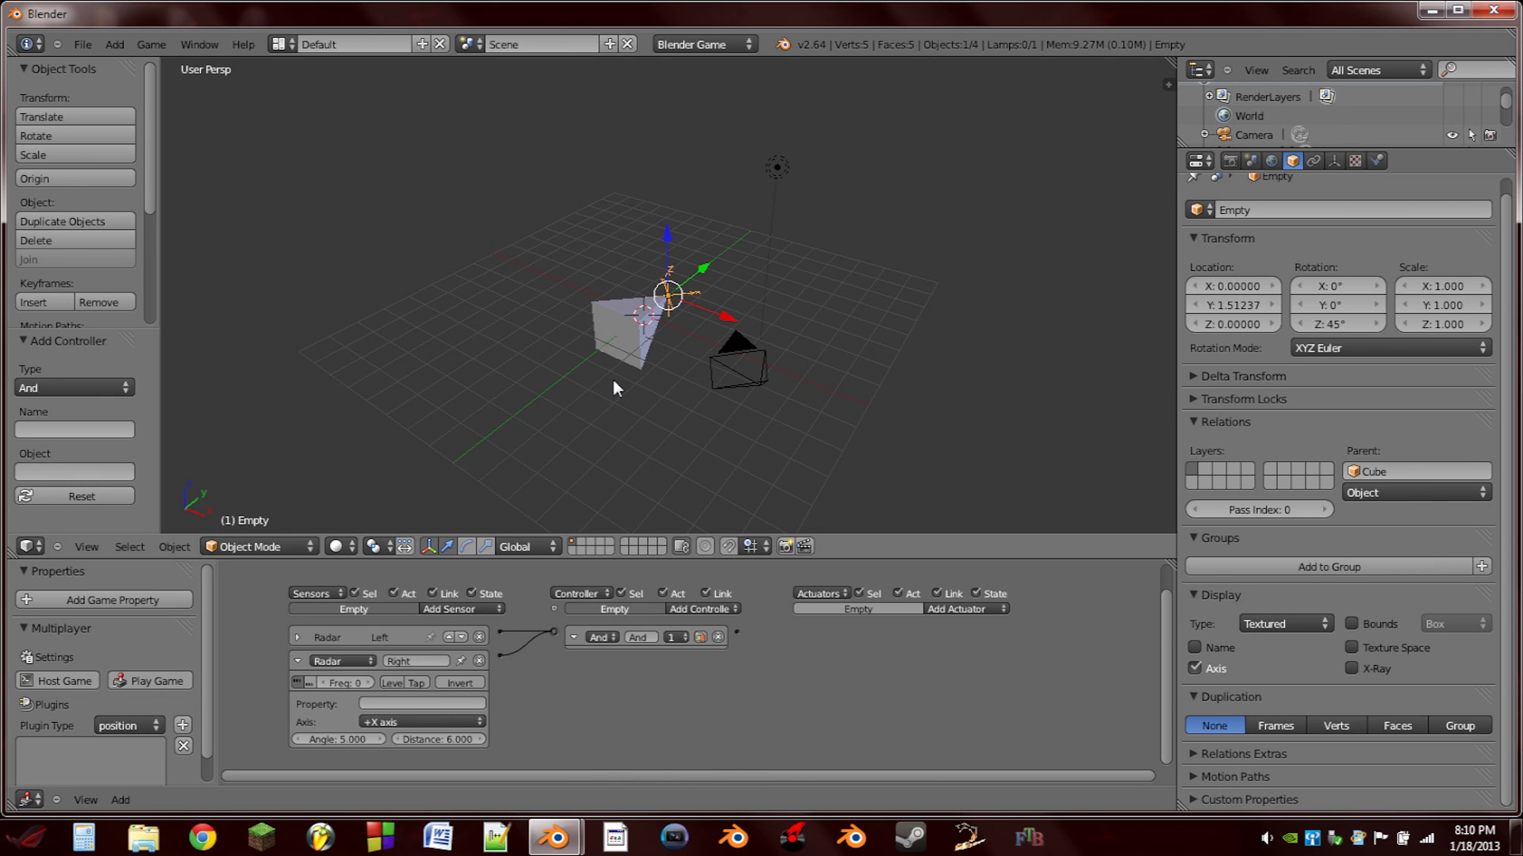
{"action": "key", "text": "p"}
{"action": "key", "text": "Escape"}
Select the pyramid together with the Empty so the logic bricks of both objects are listed.
{"action": "scroll", "coordinate": [690, 321], "scroll_direction": "up", "scroll_amount": 2}
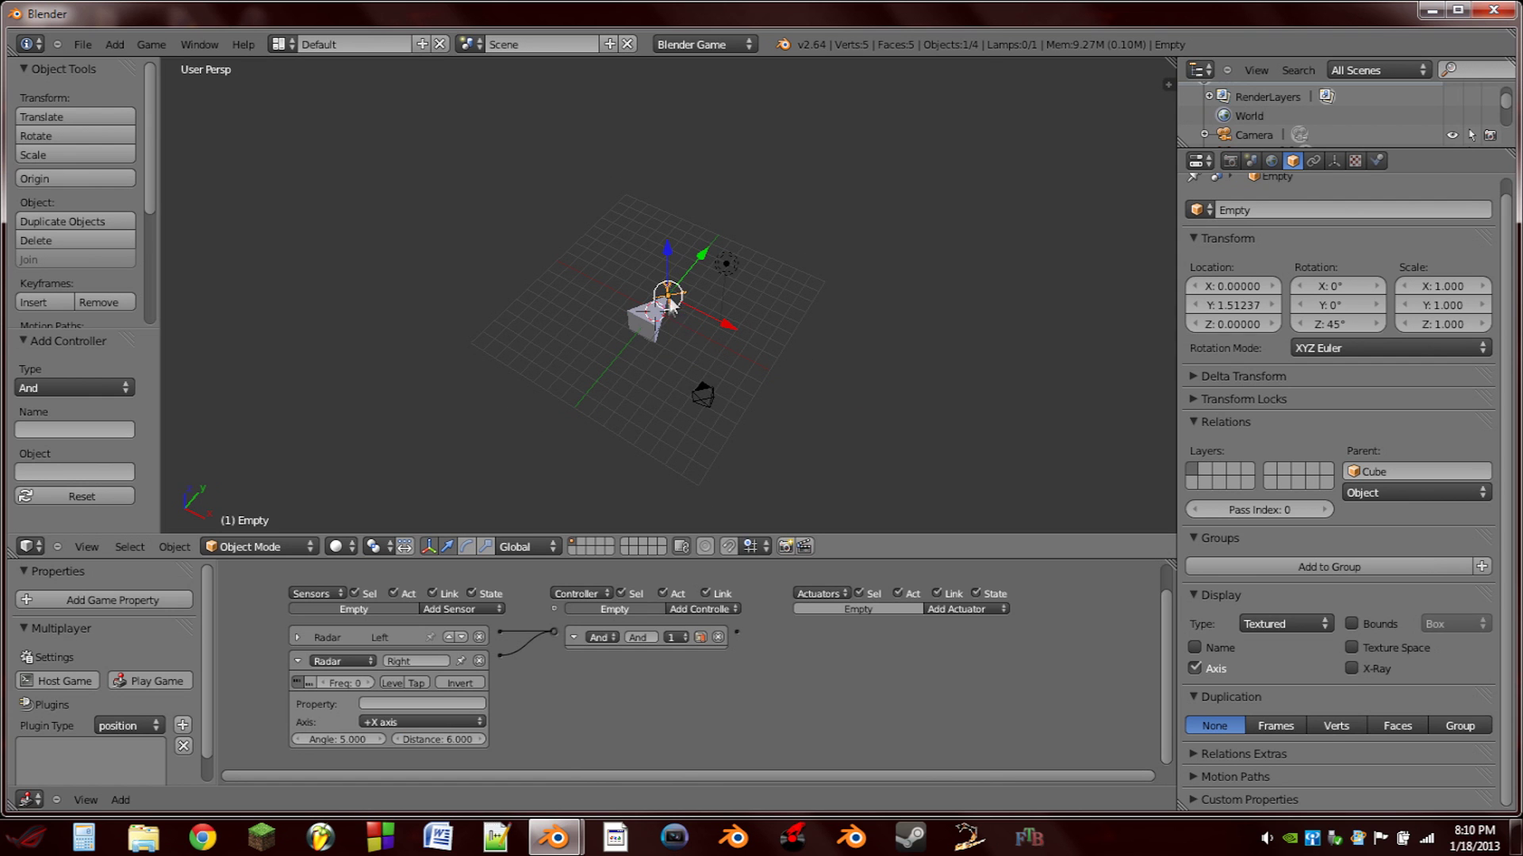
{"action": "right_click", "coordinate": [669, 314]}
{"action": "right_click", "coordinate": [680, 300]}
{"action": "right_click", "coordinate": [646, 321]}
{"action": "scroll", "coordinate": [643, 445], "scroll_direction": "up", "scroll_amount": 4}
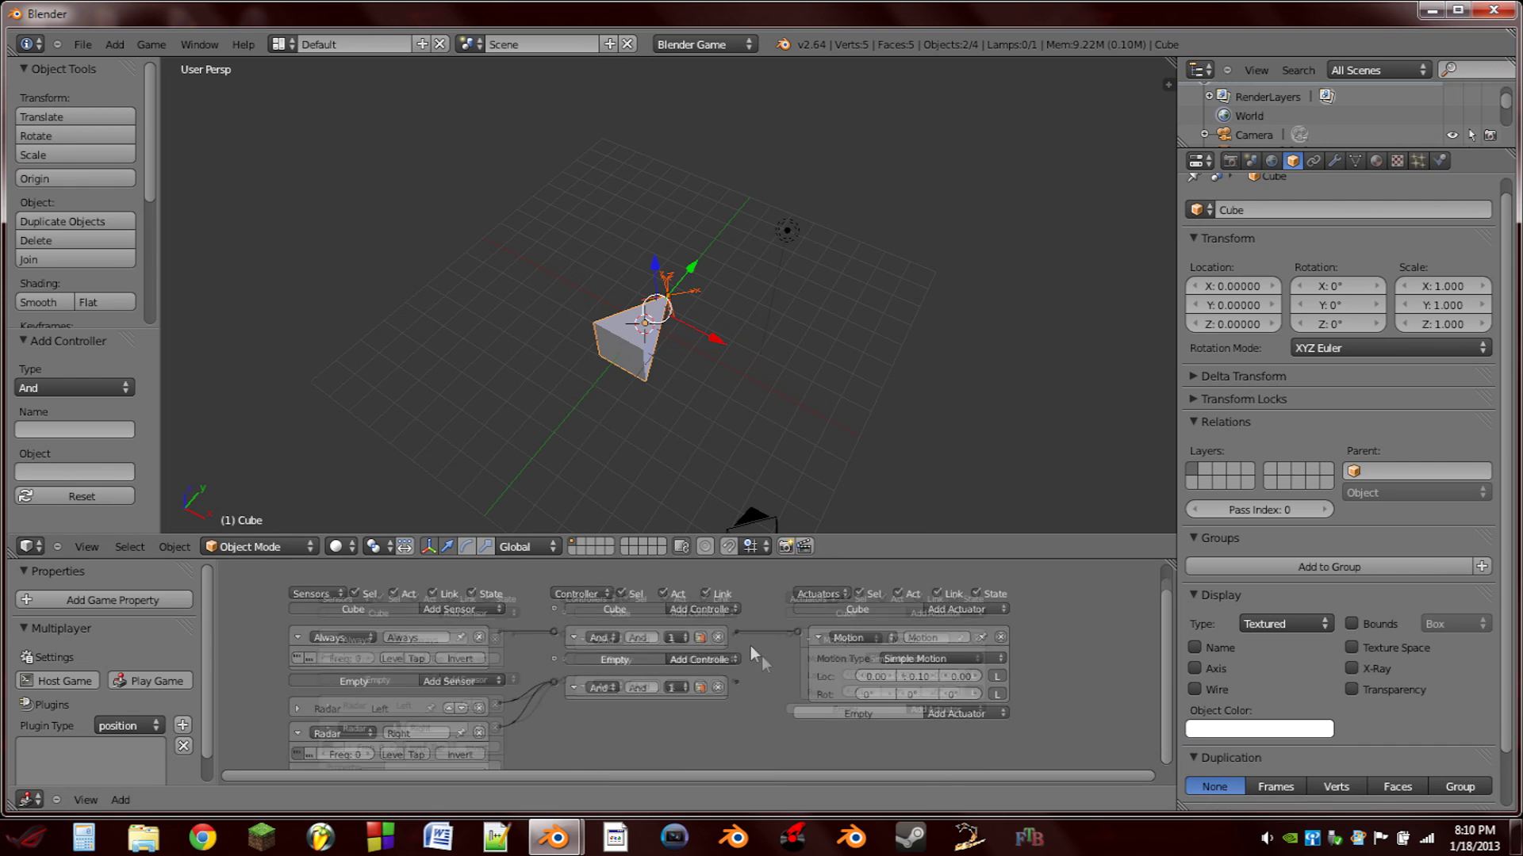
Replace the Empty's shared And controller with two separate And controllers.
{"action": "scroll", "coordinate": [750, 646], "scroll_direction": "down", "scroll_amount": 2}
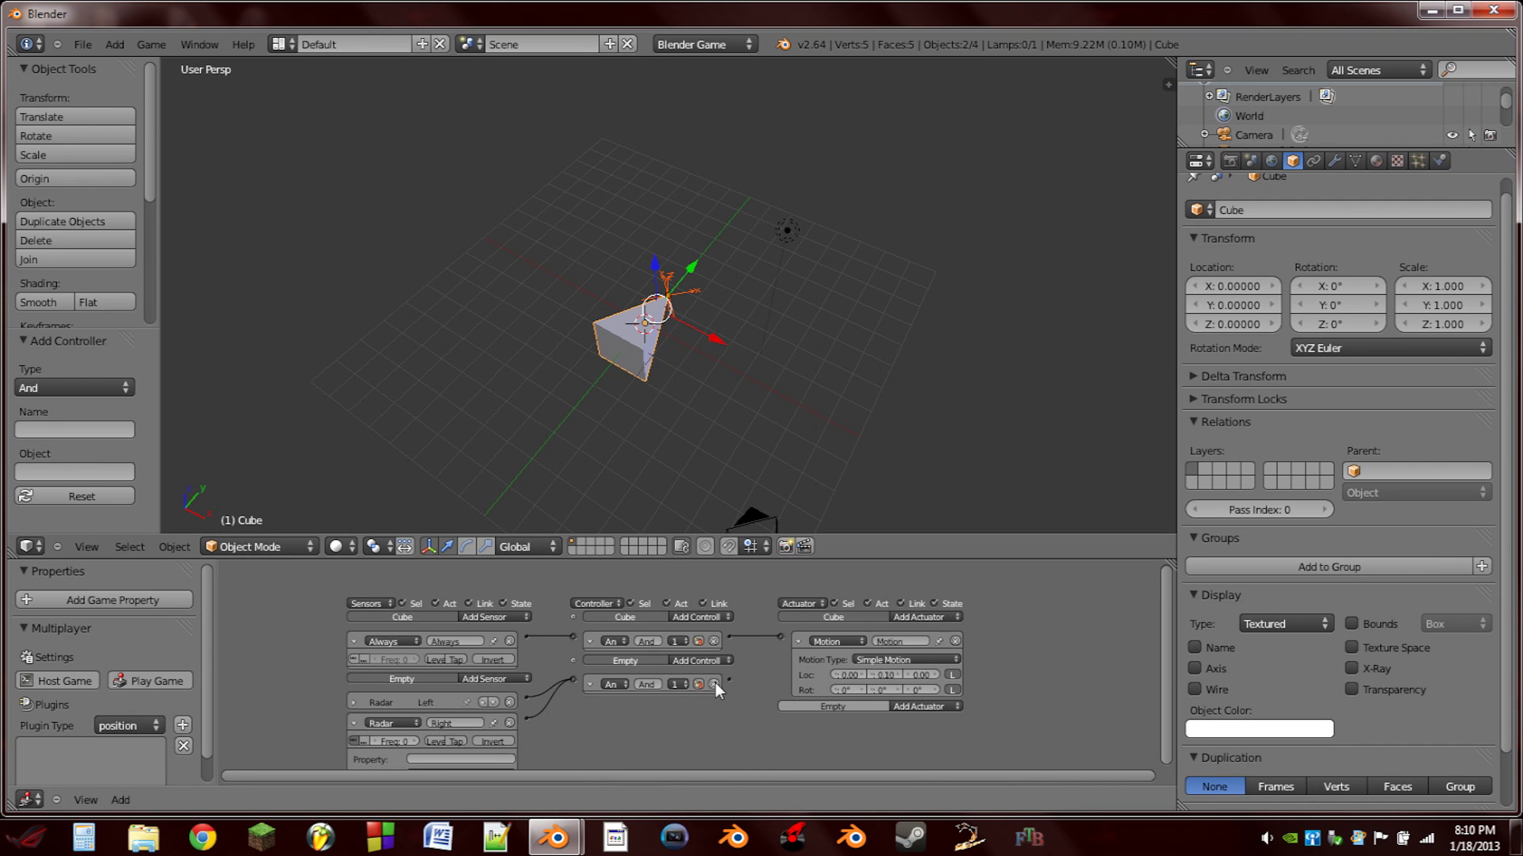
{"action": "left_click", "coordinate": [715, 684]}
{"action": "left_click", "coordinate": [706, 662]}
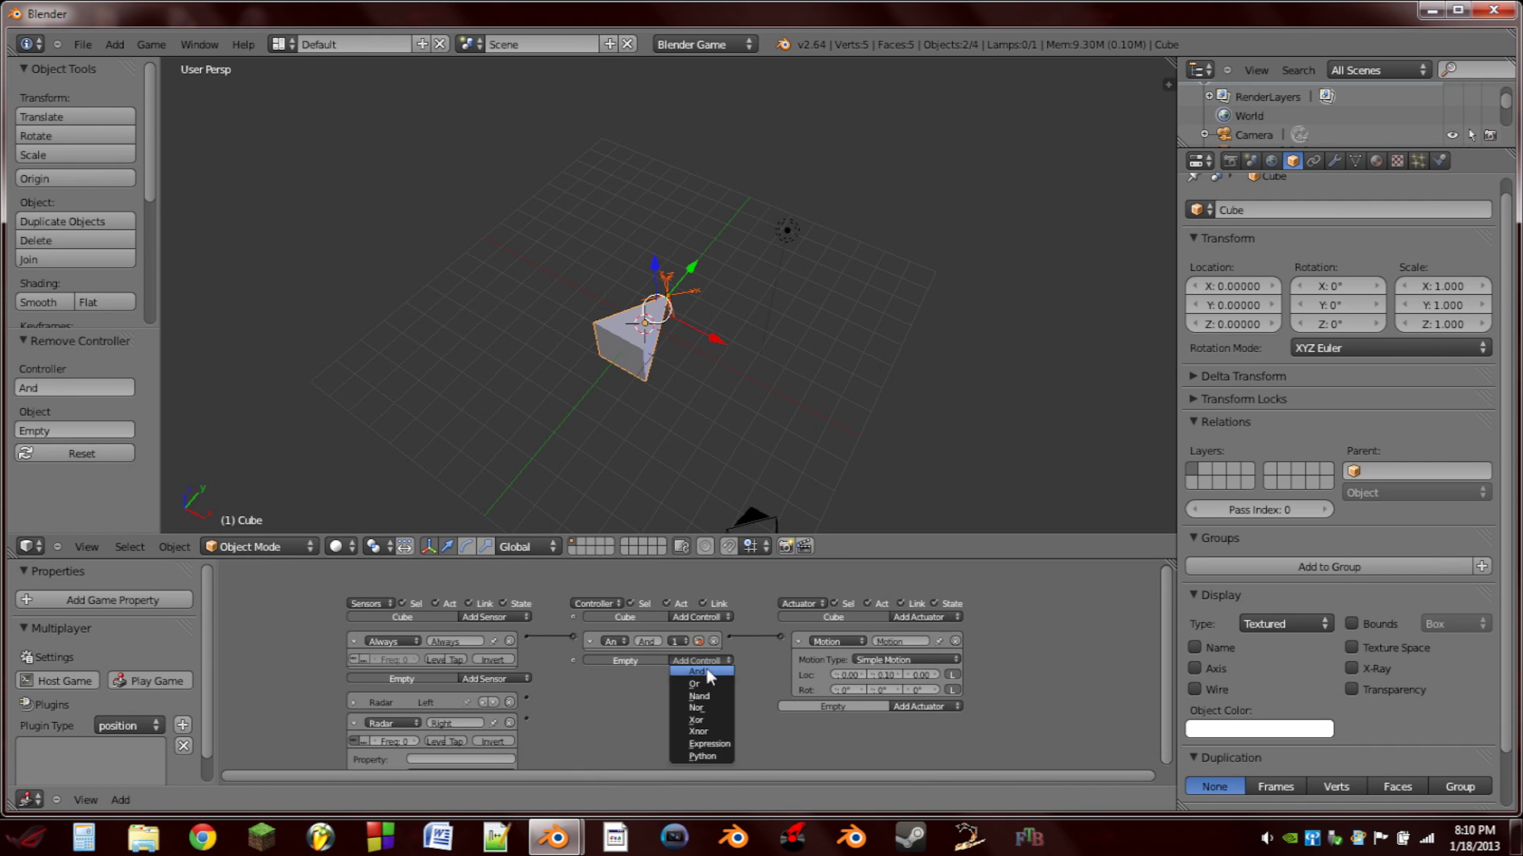
{"action": "left_click", "coordinate": [702, 671]}
{"action": "left_click", "coordinate": [706, 661]}
{"action": "left_click", "coordinate": [701, 671]}
Link the Left radar to the Empty's first And controller and the Right radar to the second, and collapse both controllers.
{"action": "middle_click_drag", "start_coordinate": [622, 693], "coordinate": [588, 644]}
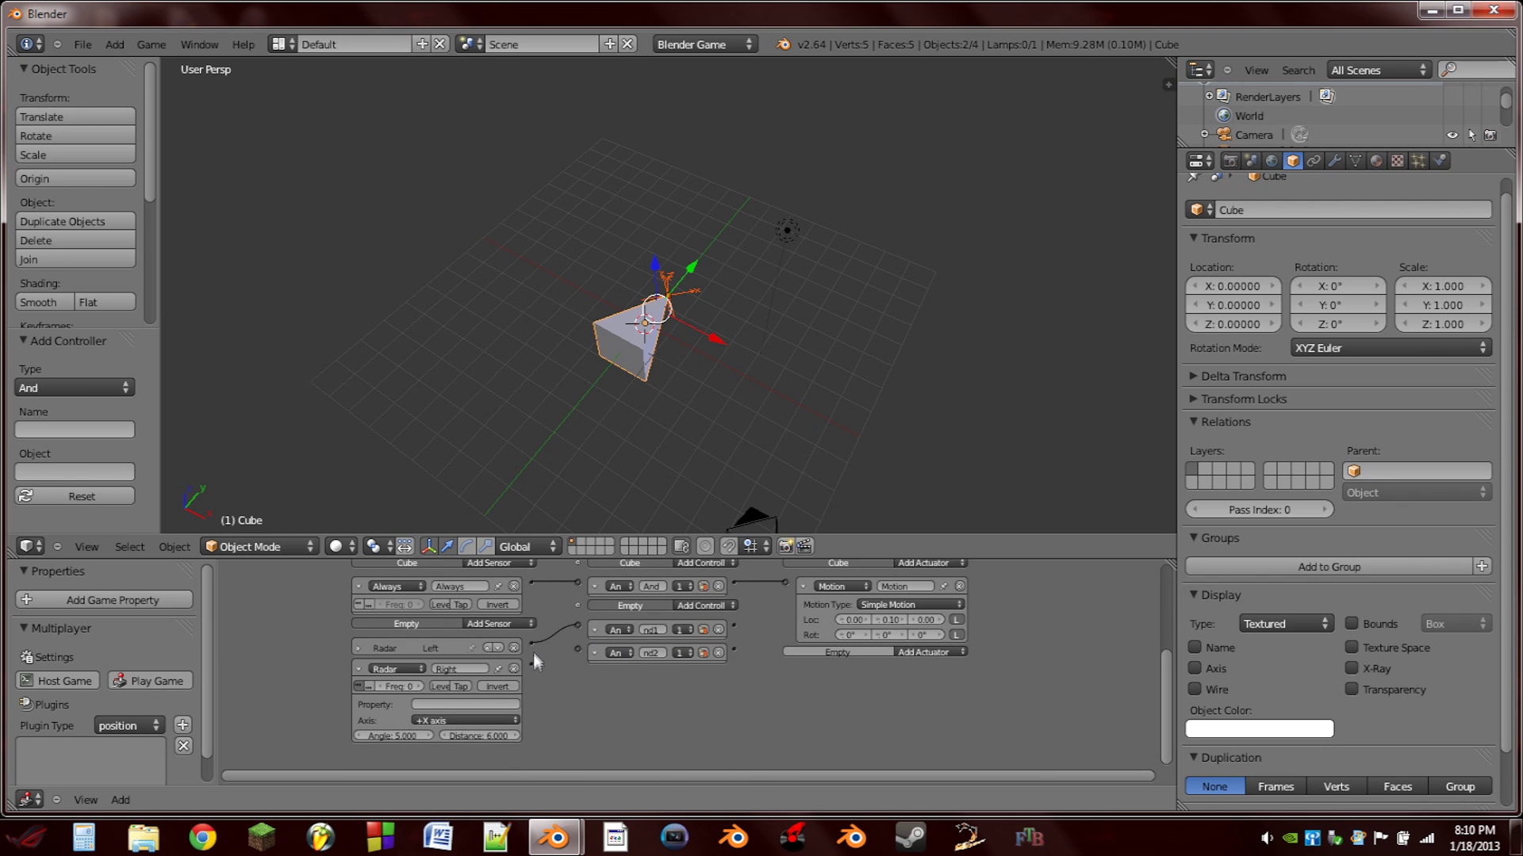
{"action": "left_click_drag", "start_coordinate": [546, 669], "coordinate": [578, 648]}
{"action": "left_click", "coordinate": [593, 630]}
{"action": "left_click", "coordinate": [594, 653]}
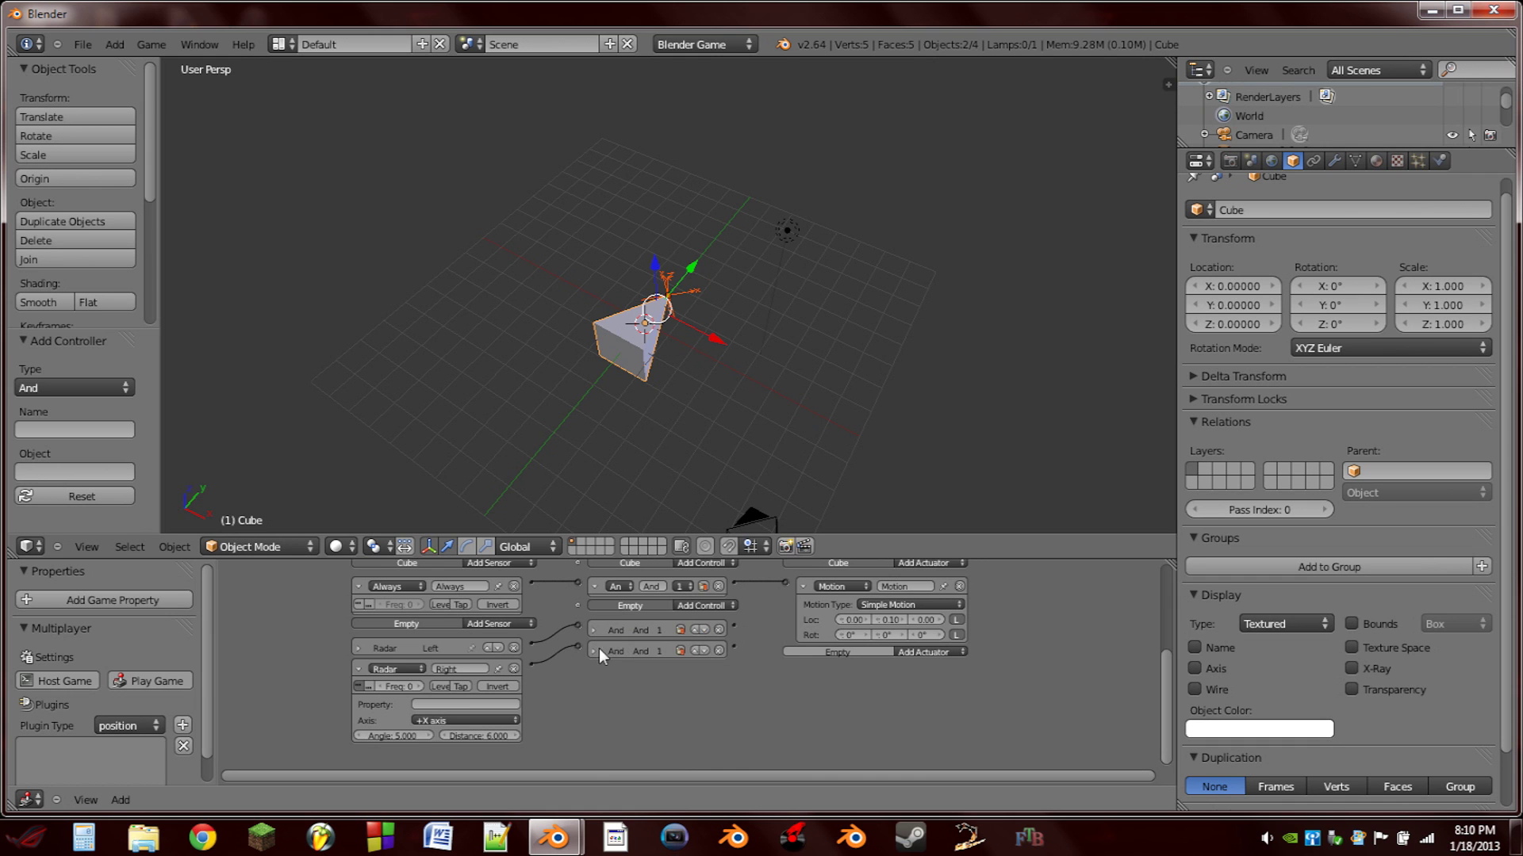
{"action": "middle_click_drag", "start_coordinate": [728, 630], "coordinate": [611, 671]}
Add a Motion actuator to the pyramid with a 5° rotation about Z, driven by the Left radar's controller, and collapse the actuators.
{"action": "left_click", "coordinate": [811, 606]}
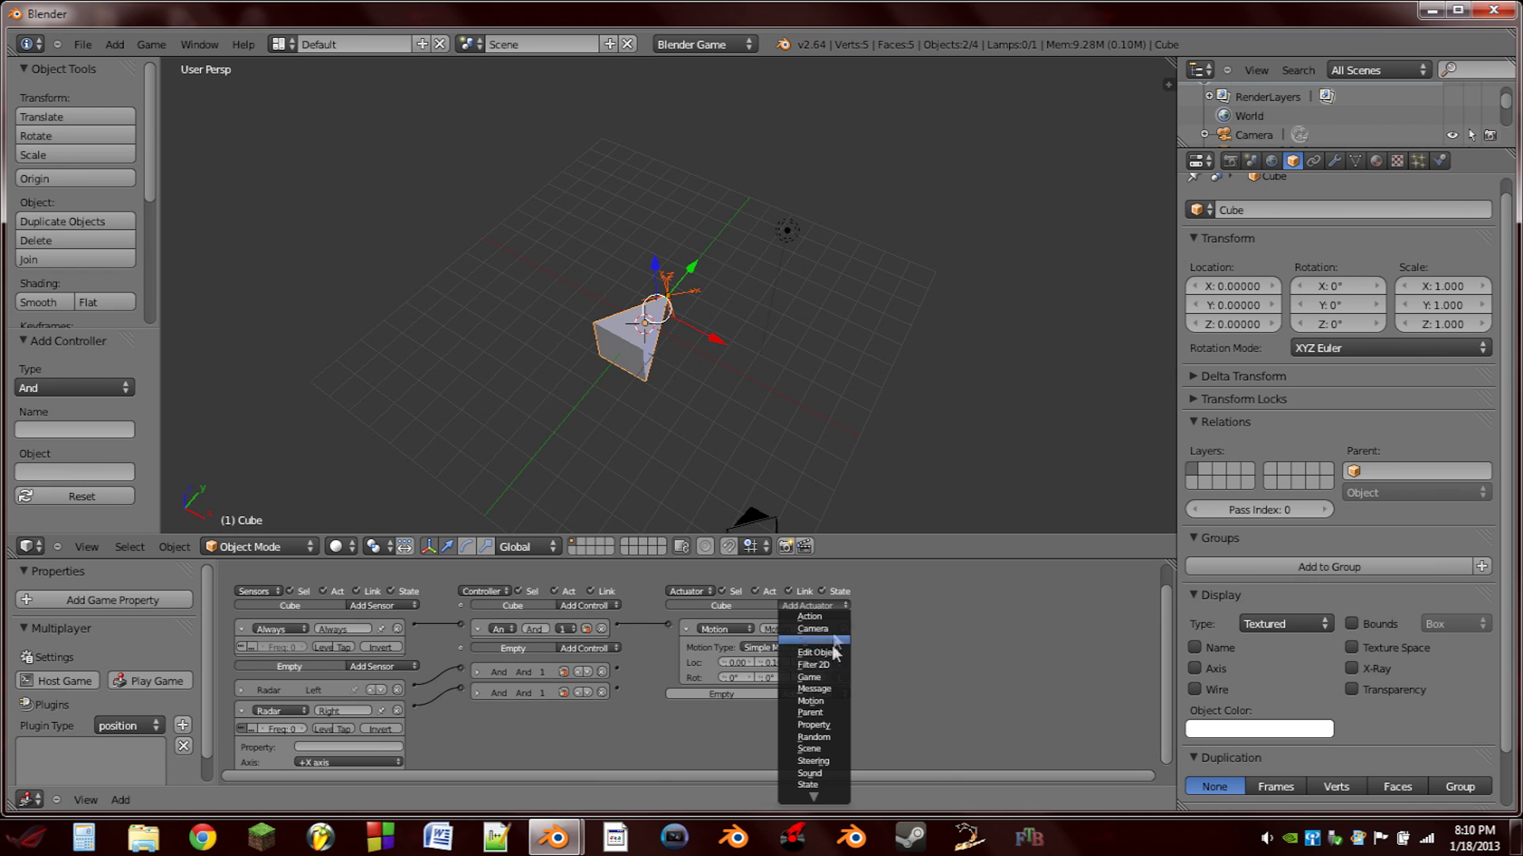
{"action": "left_click", "coordinate": [821, 700]}
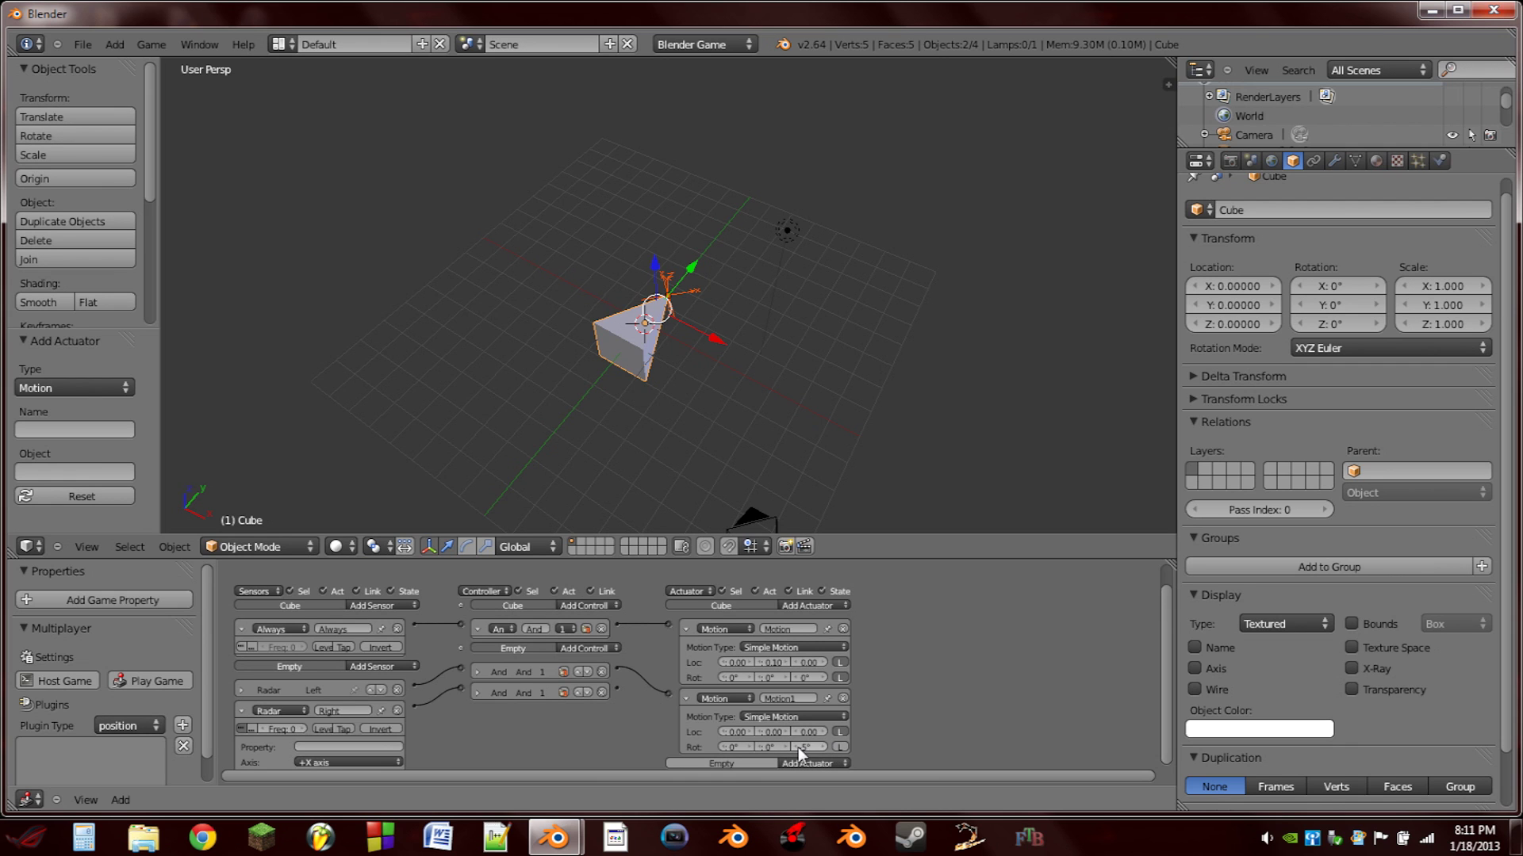
{"action": "left_click", "coordinate": [687, 697]}
{"action": "left_click", "coordinate": [685, 628]}
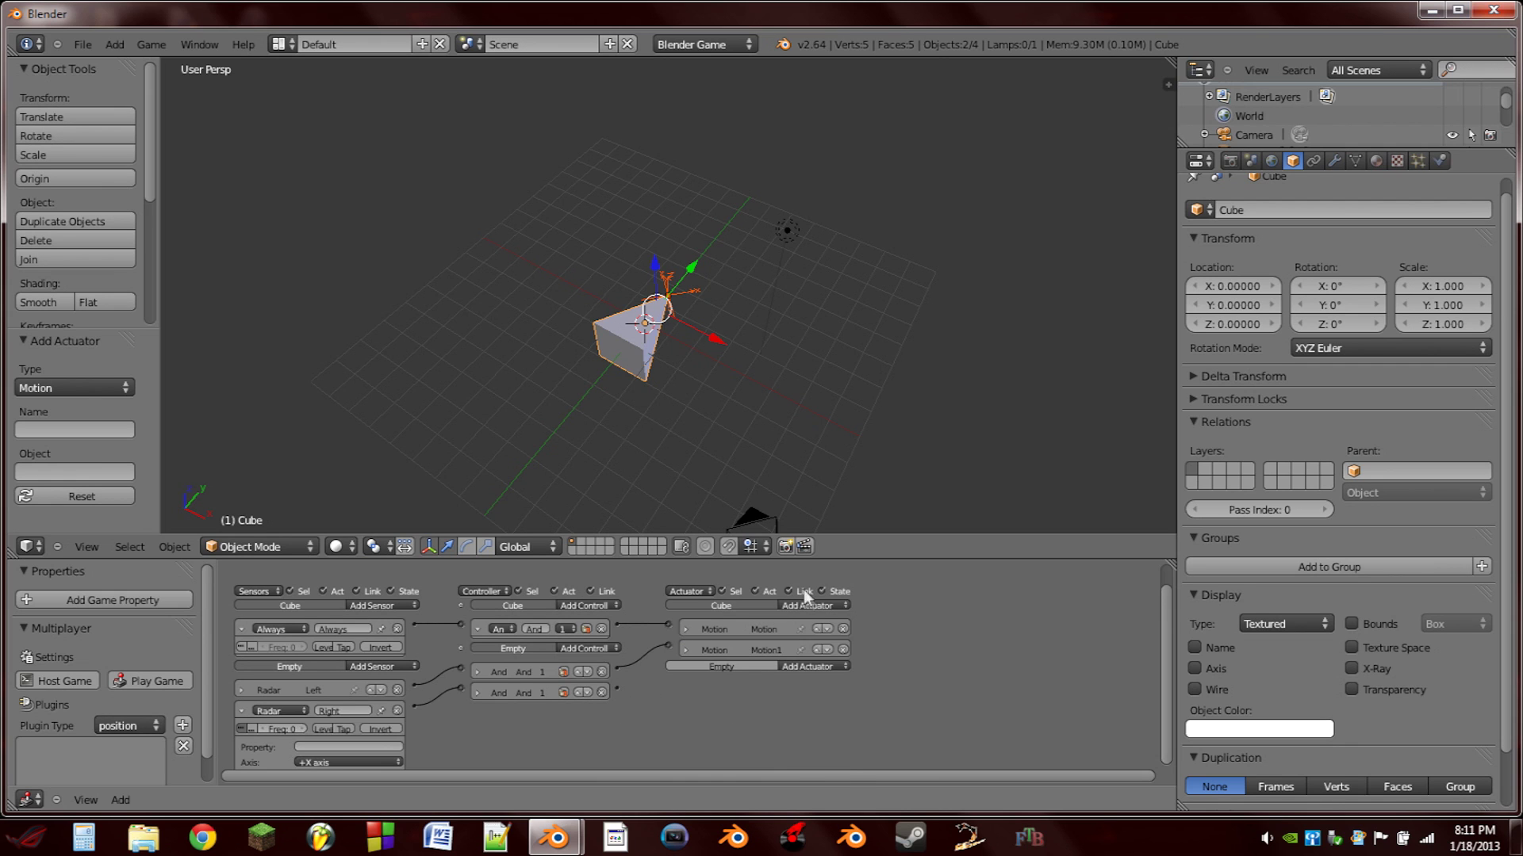
Add another Motion actuator to the pyramid with a 5° rotation about Z, driven by the Right radar's controller, and test-run the game.
{"action": "left_click", "coordinate": [809, 605]}
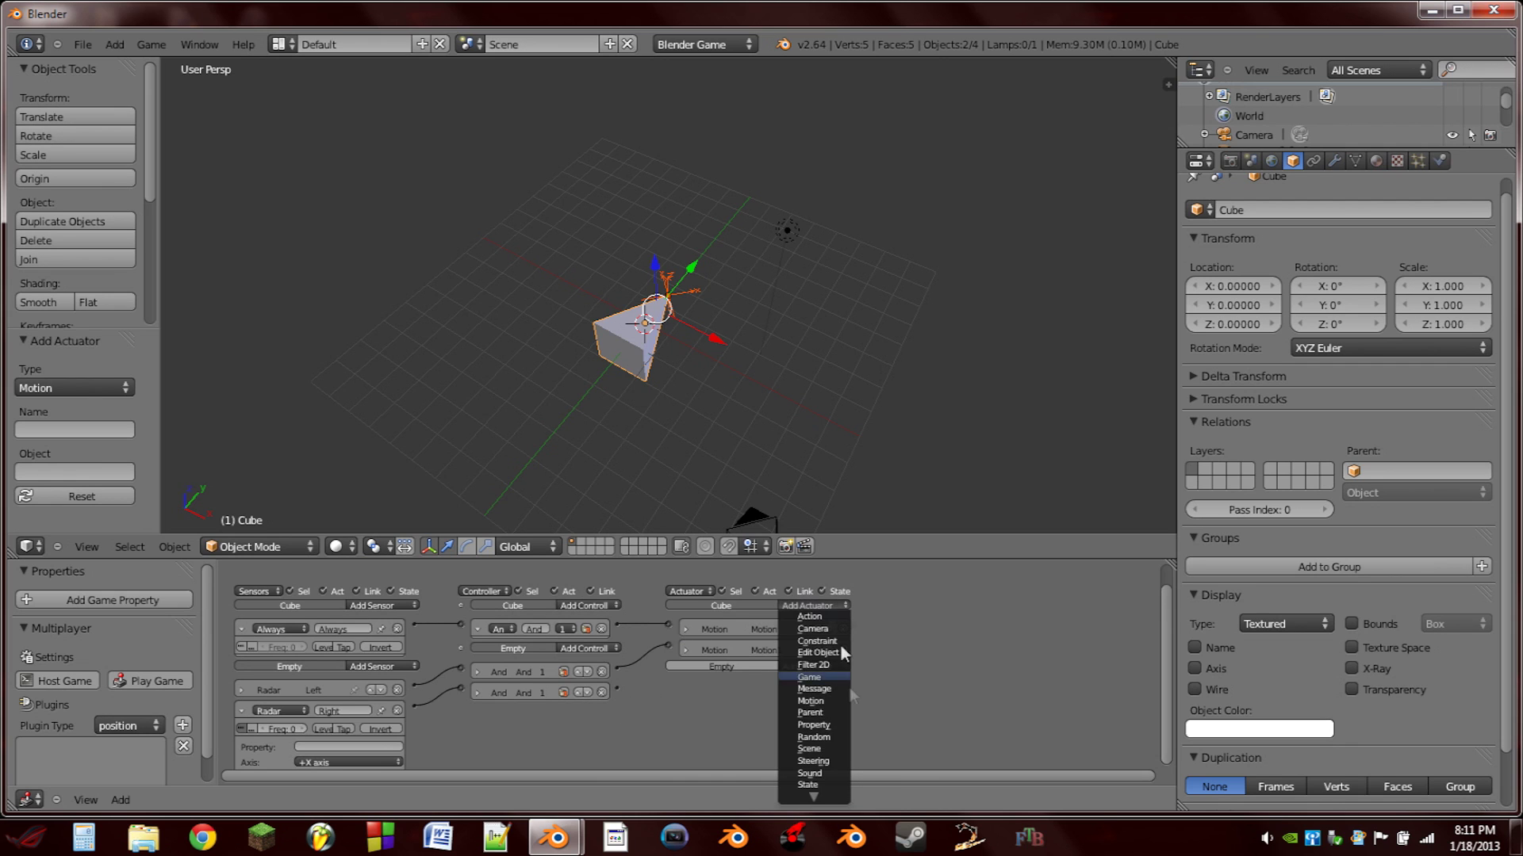
{"action": "left_click", "coordinate": [824, 701]}
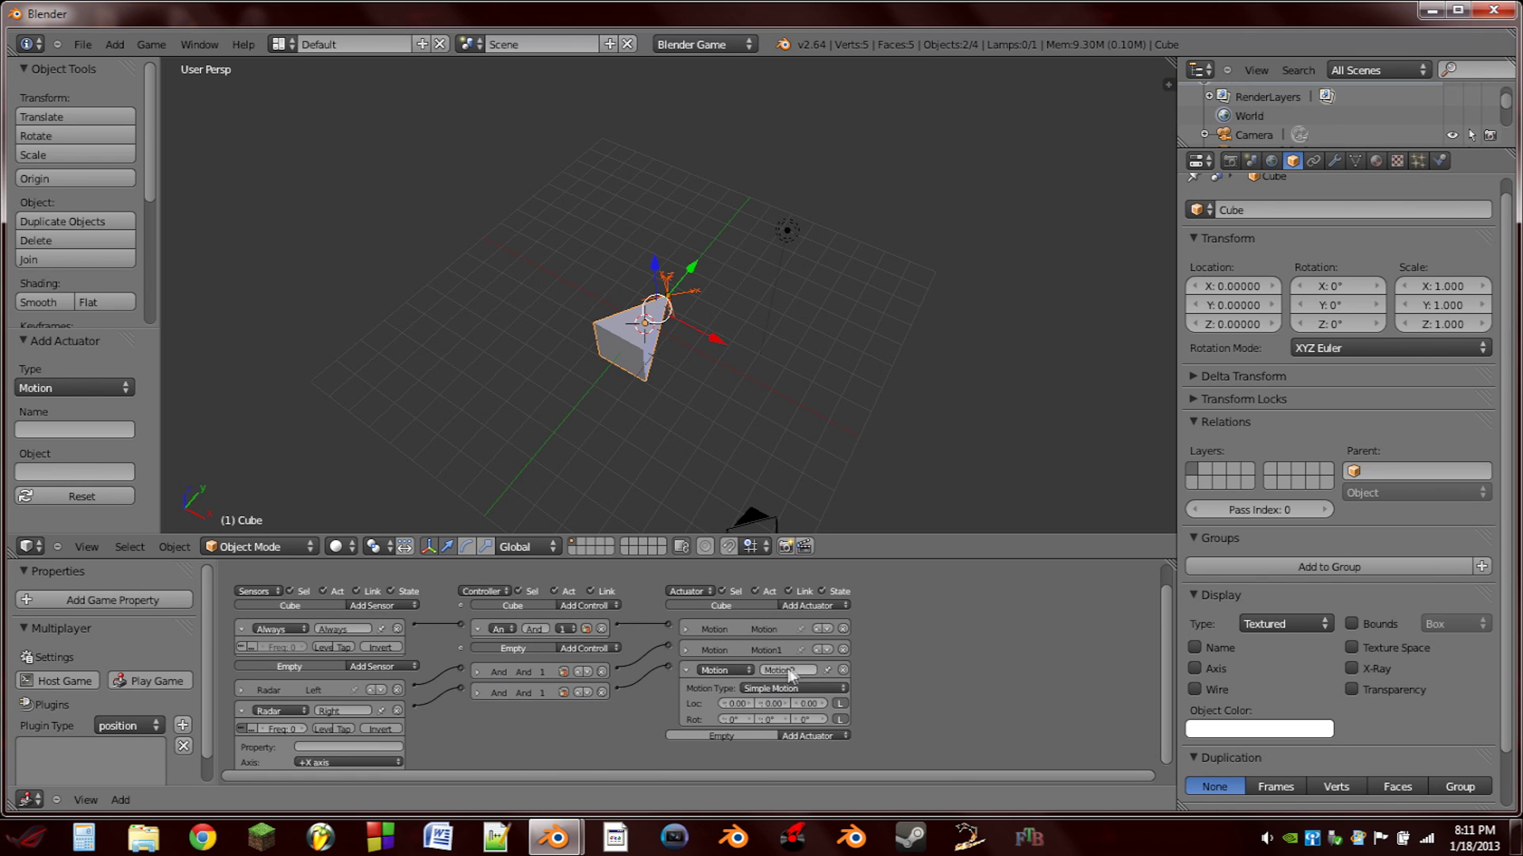
{"action": "left_click", "coordinate": [826, 720]}
{"action": "left_click", "coordinate": [826, 720]}
{"action": "key", "text": "p"}
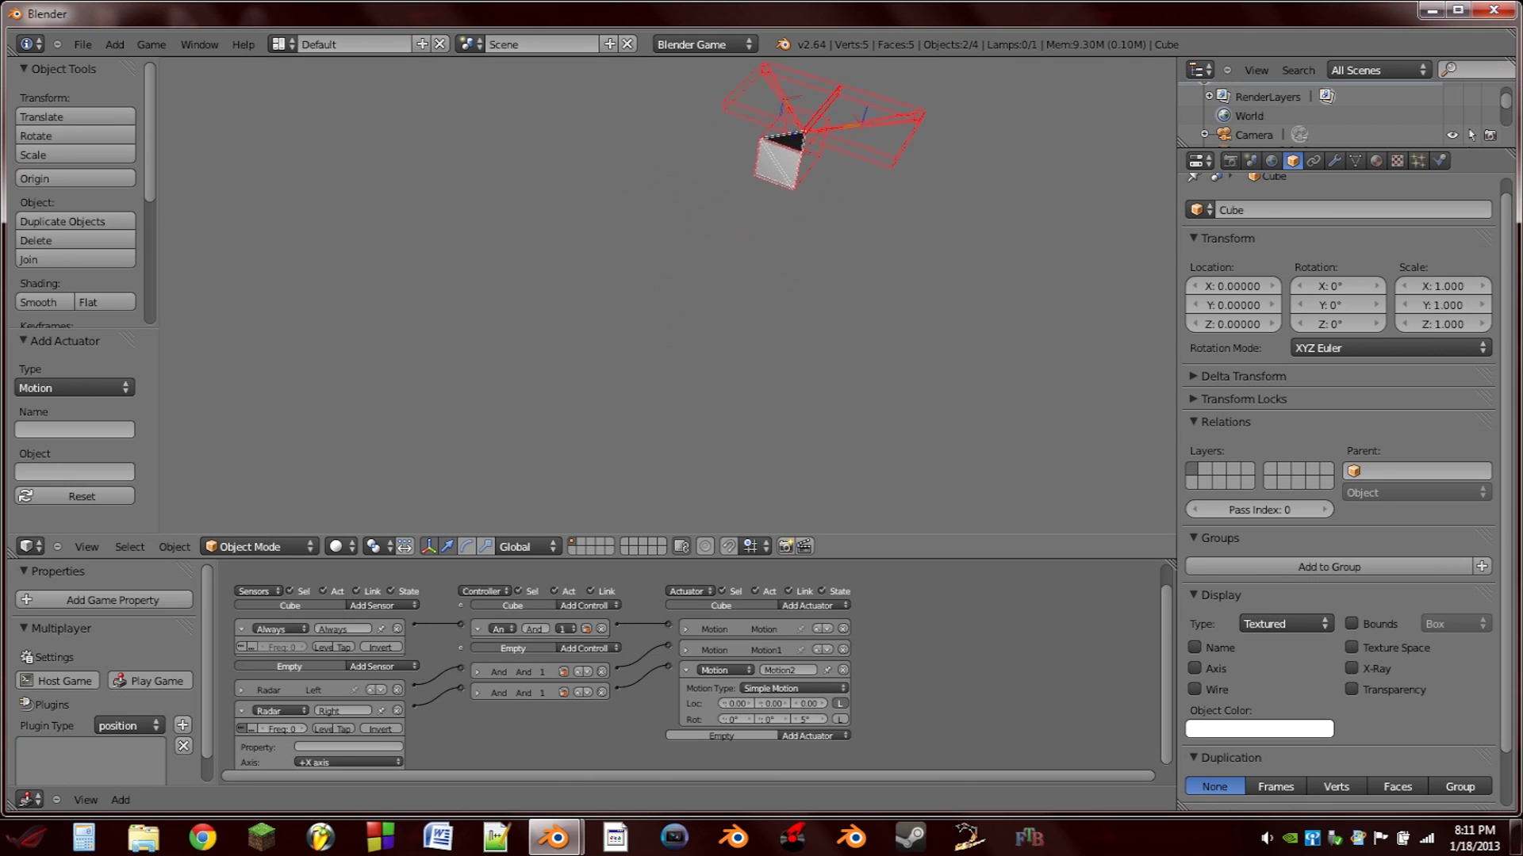
{"action": "key", "text": "Escape"}
Add a cube ahead of the pyramid, moved about 8.49 along Y and about 1.49 along X.
{"action": "middle_click_drag", "start_coordinate": [692, 339], "coordinate": [664, 322]}
{"action": "key", "text": "shift+a"}
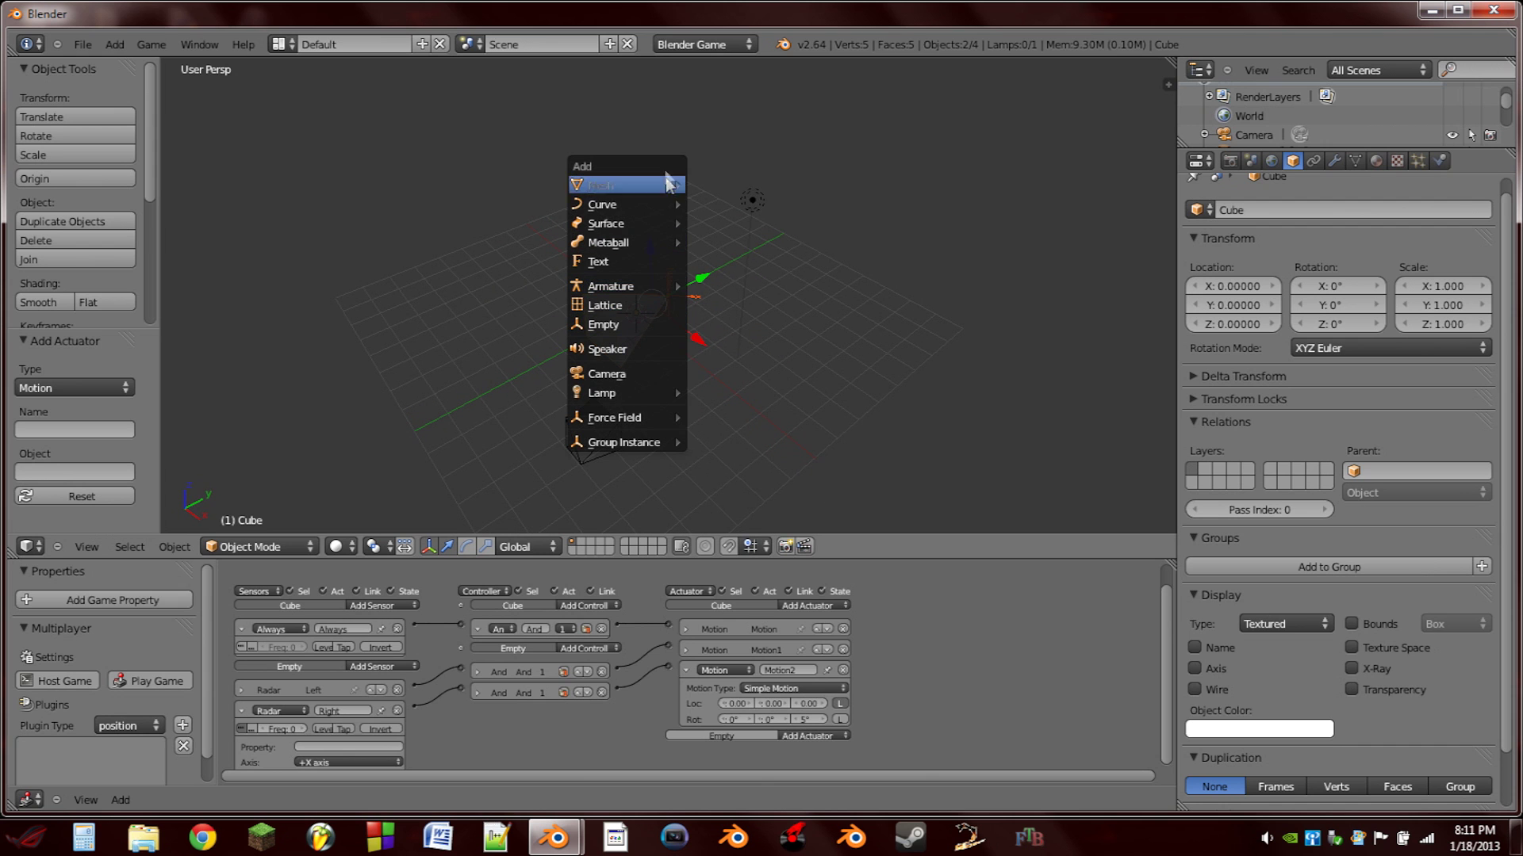
{"action": "mouse_move", "coordinate": [674, 186]}
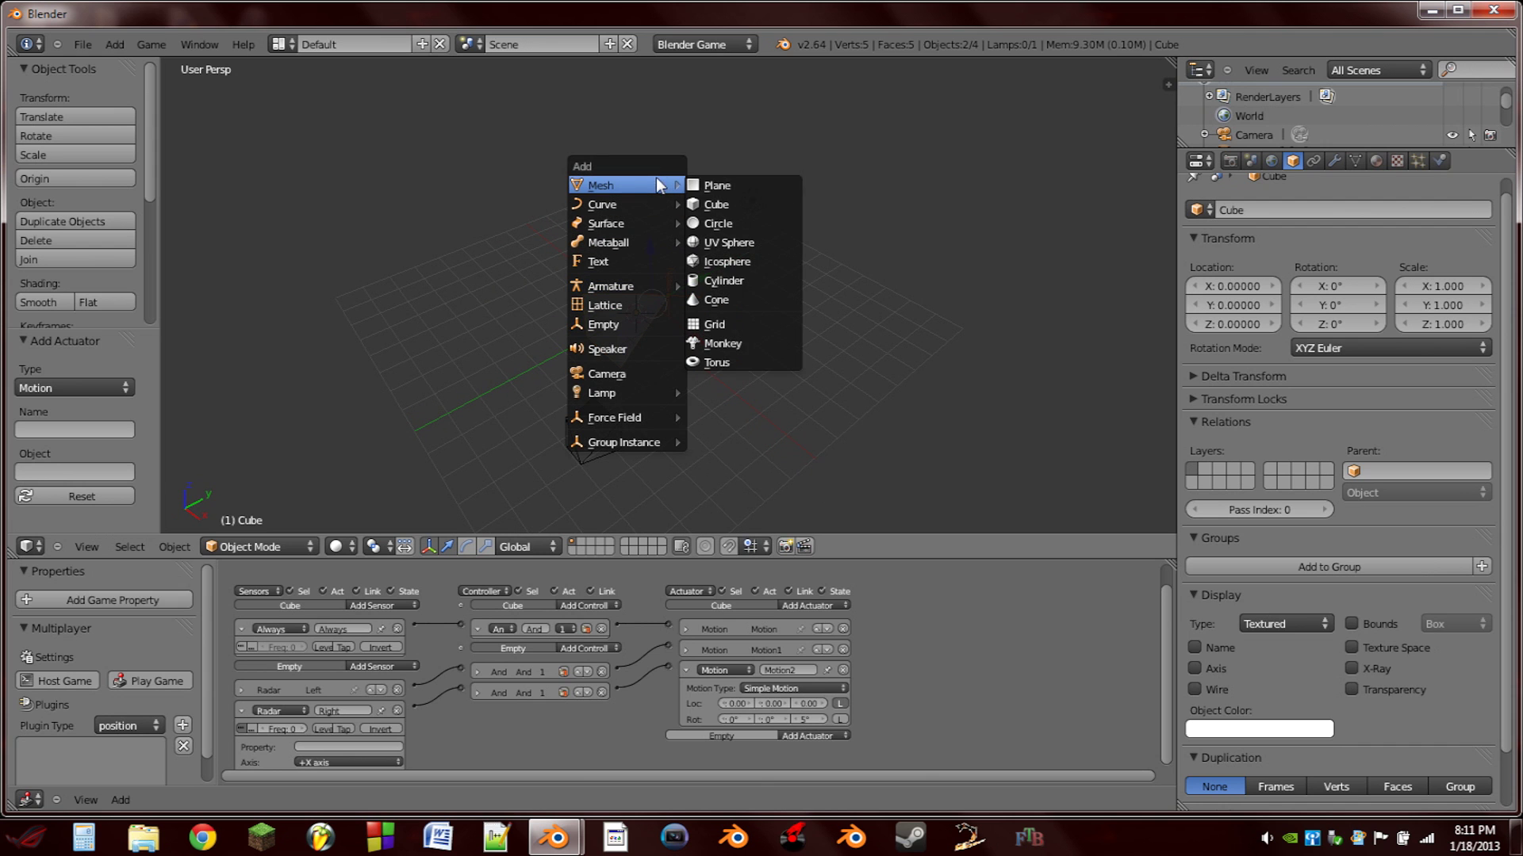
{"action": "left_click", "coordinate": [749, 201]}
{"action": "key", "text": "g"}
{"action": "key", "text": "y"}
{"action": "left_click", "coordinate": [844, 230]}
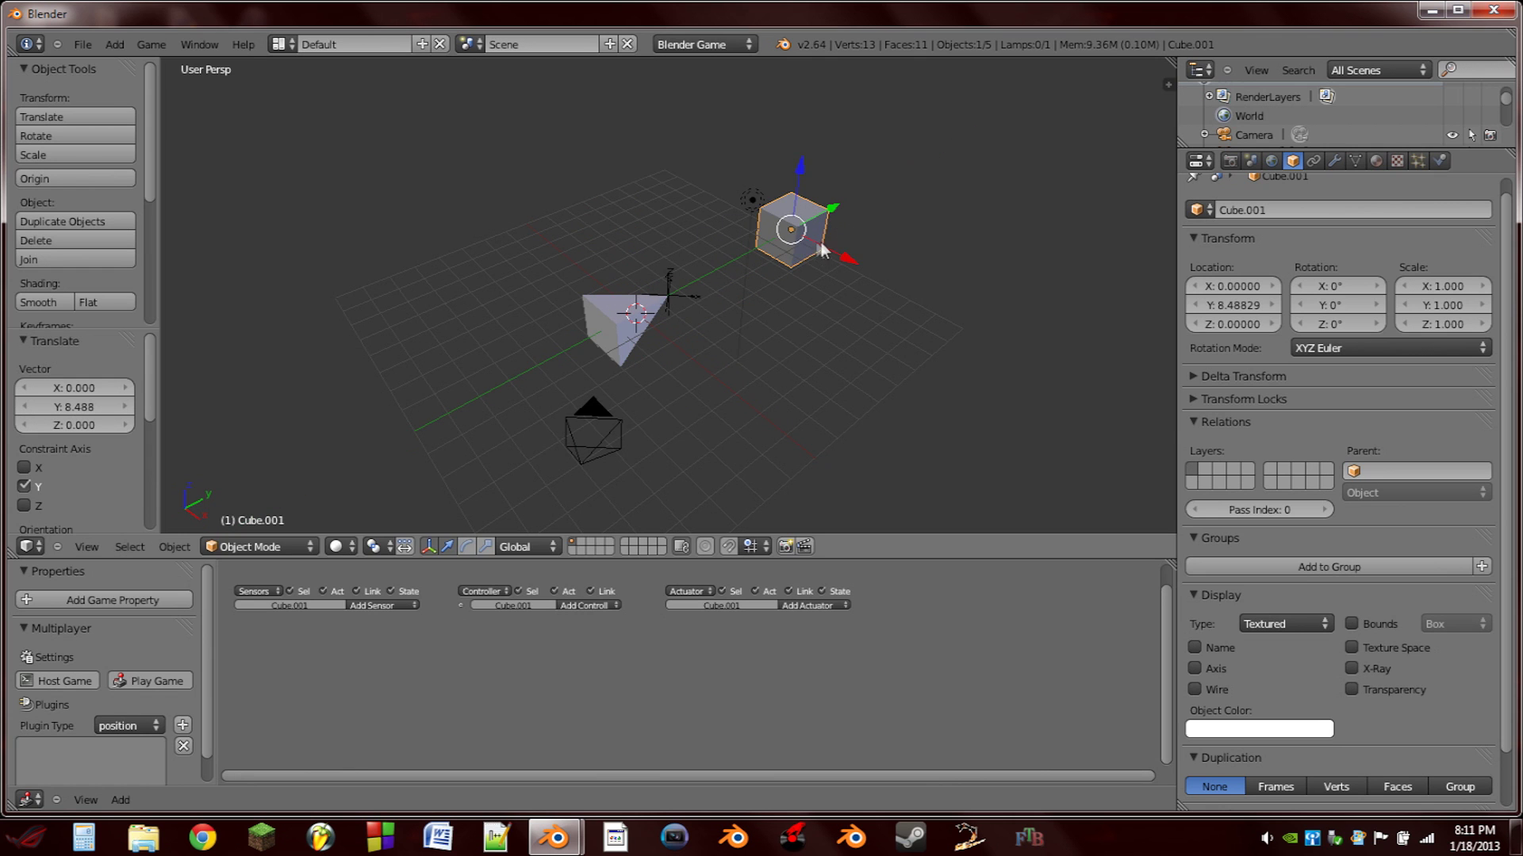
{"action": "key", "text": "g"}
{"action": "key", "text": "x"}
{"action": "left_click", "coordinate": [817, 245]}
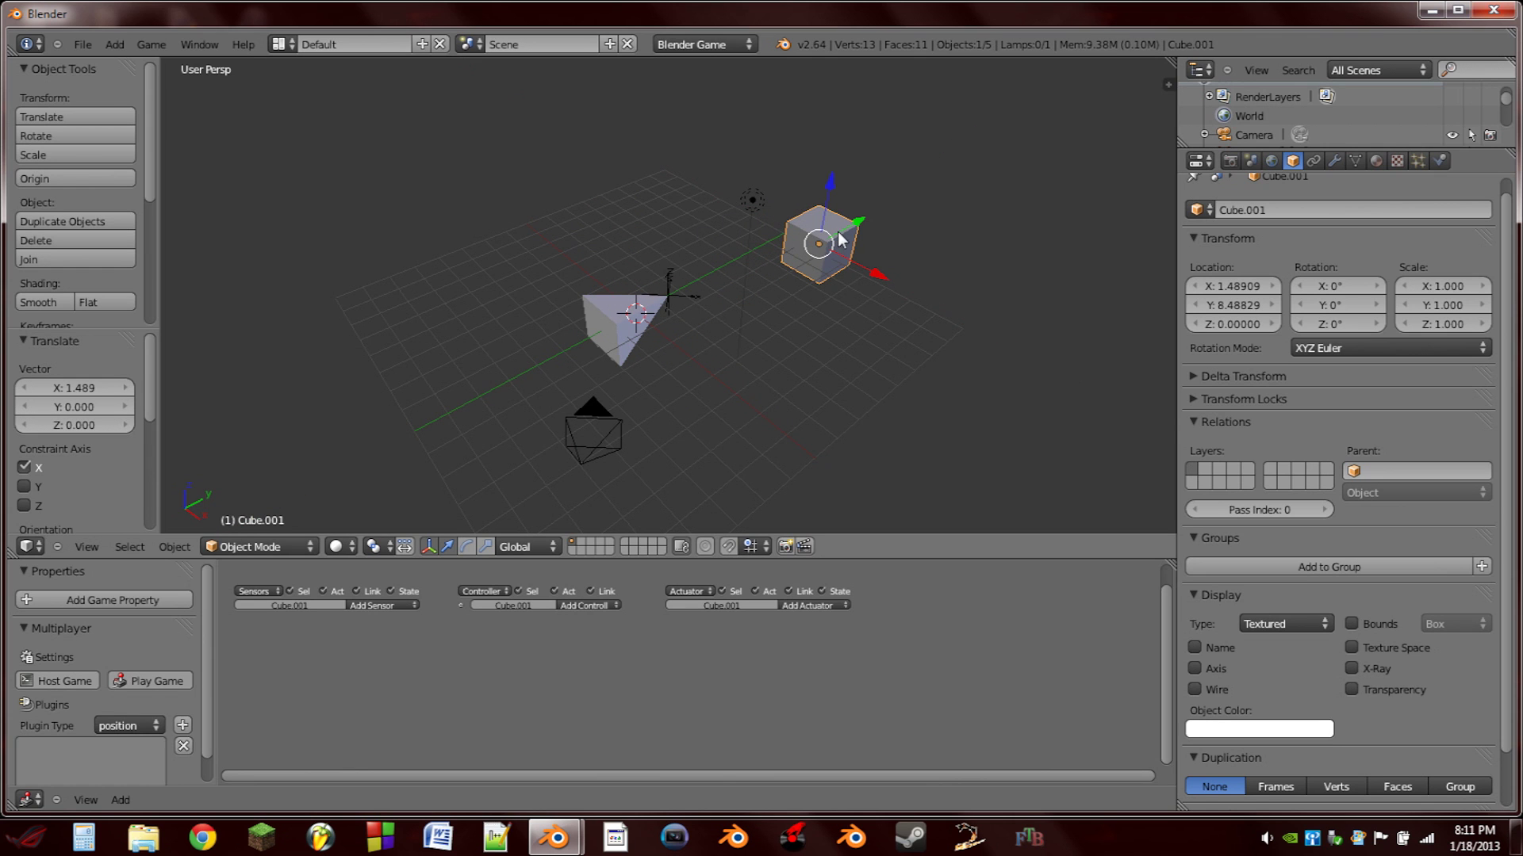
Enable Actor in the new cube's physics and test-run the game to check the radar steering.
{"action": "left_click", "coordinate": [1439, 161]}
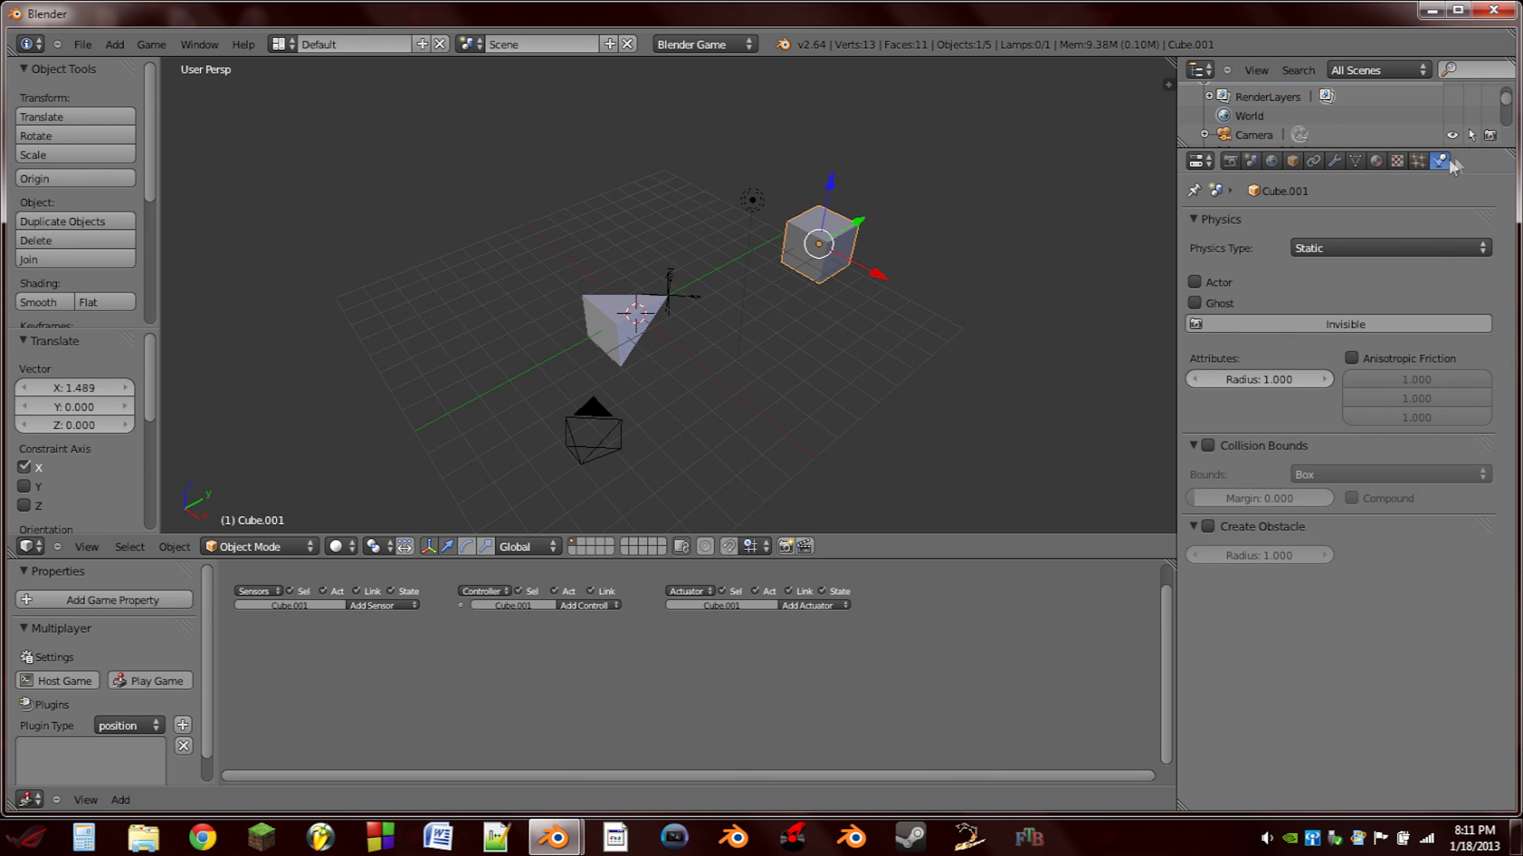
{"action": "left_click", "coordinate": [1195, 282]}
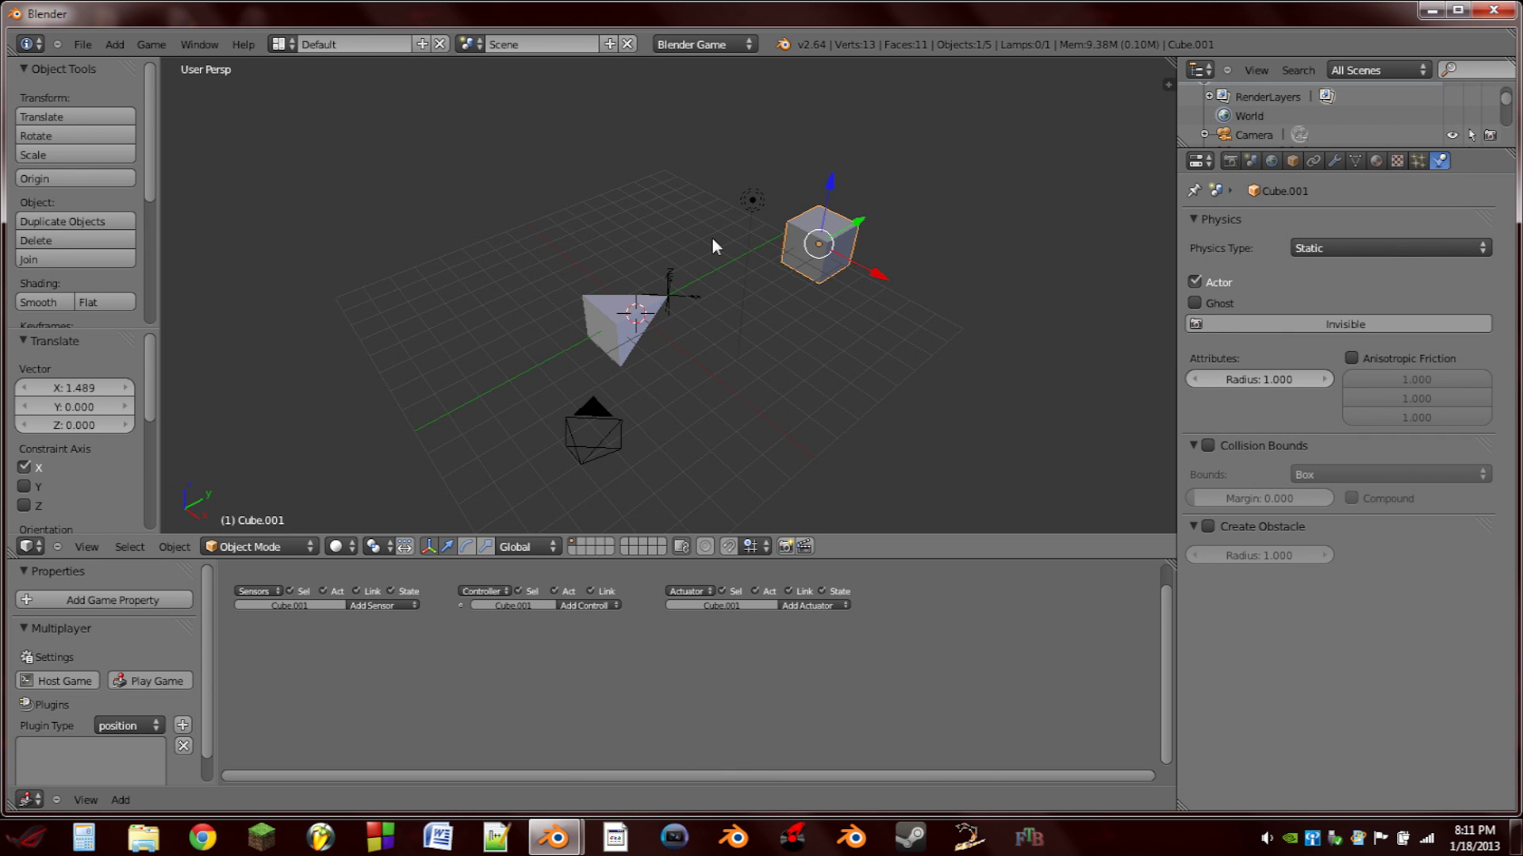
{"action": "key", "text": "p"}
{"action": "key", "text": "Escape"}
{"action": "middle_click_drag", "start_coordinate": [749, 221], "coordinate": [689, 293]}
{"action": "key", "text": "p"}
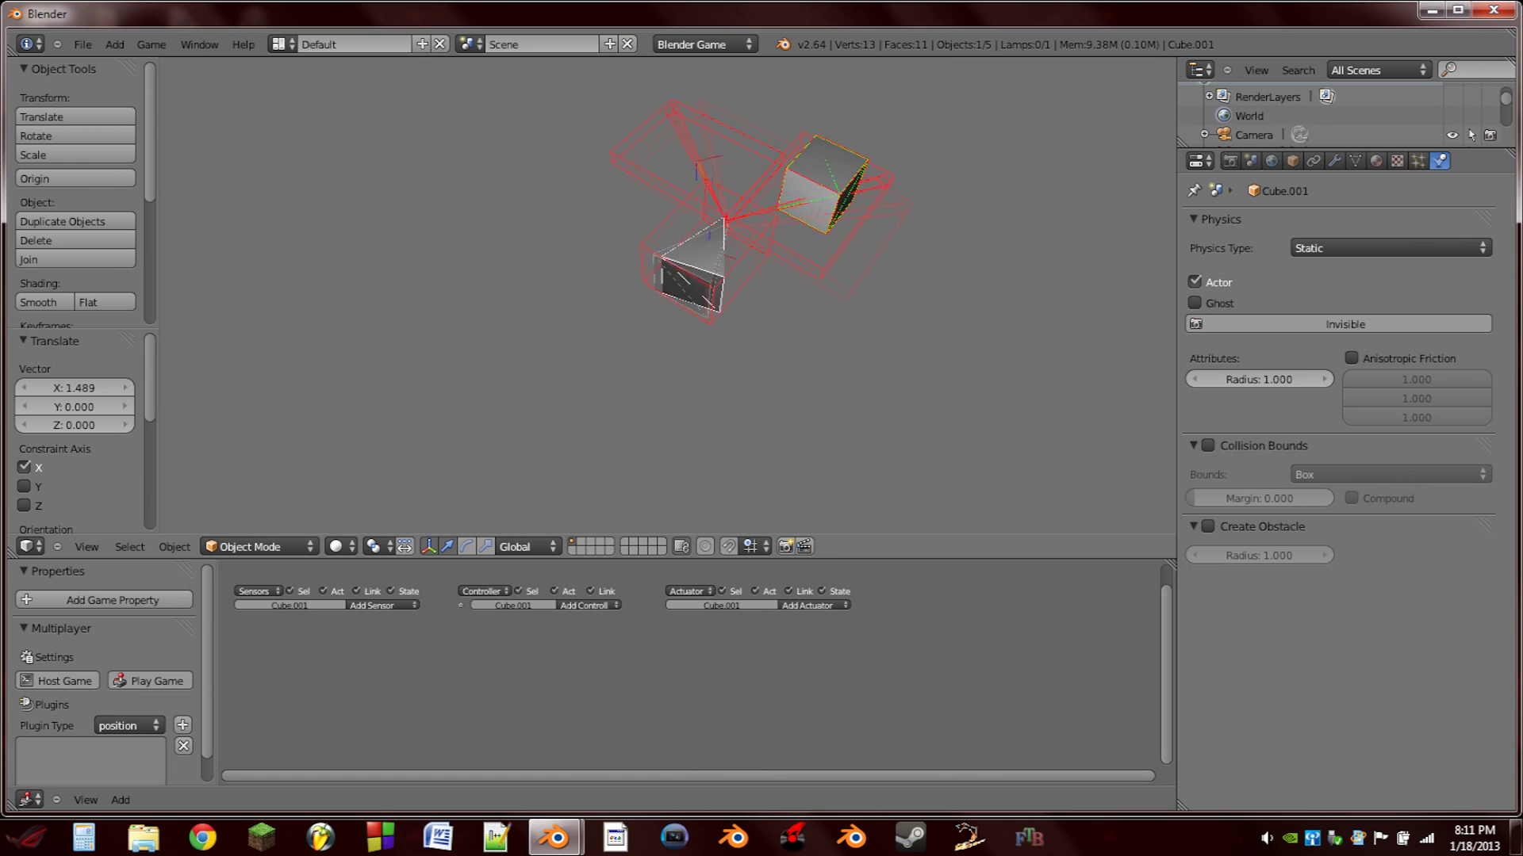
{"action": "key", "text": "Escape"}
{"action": "key", "text": "p"}
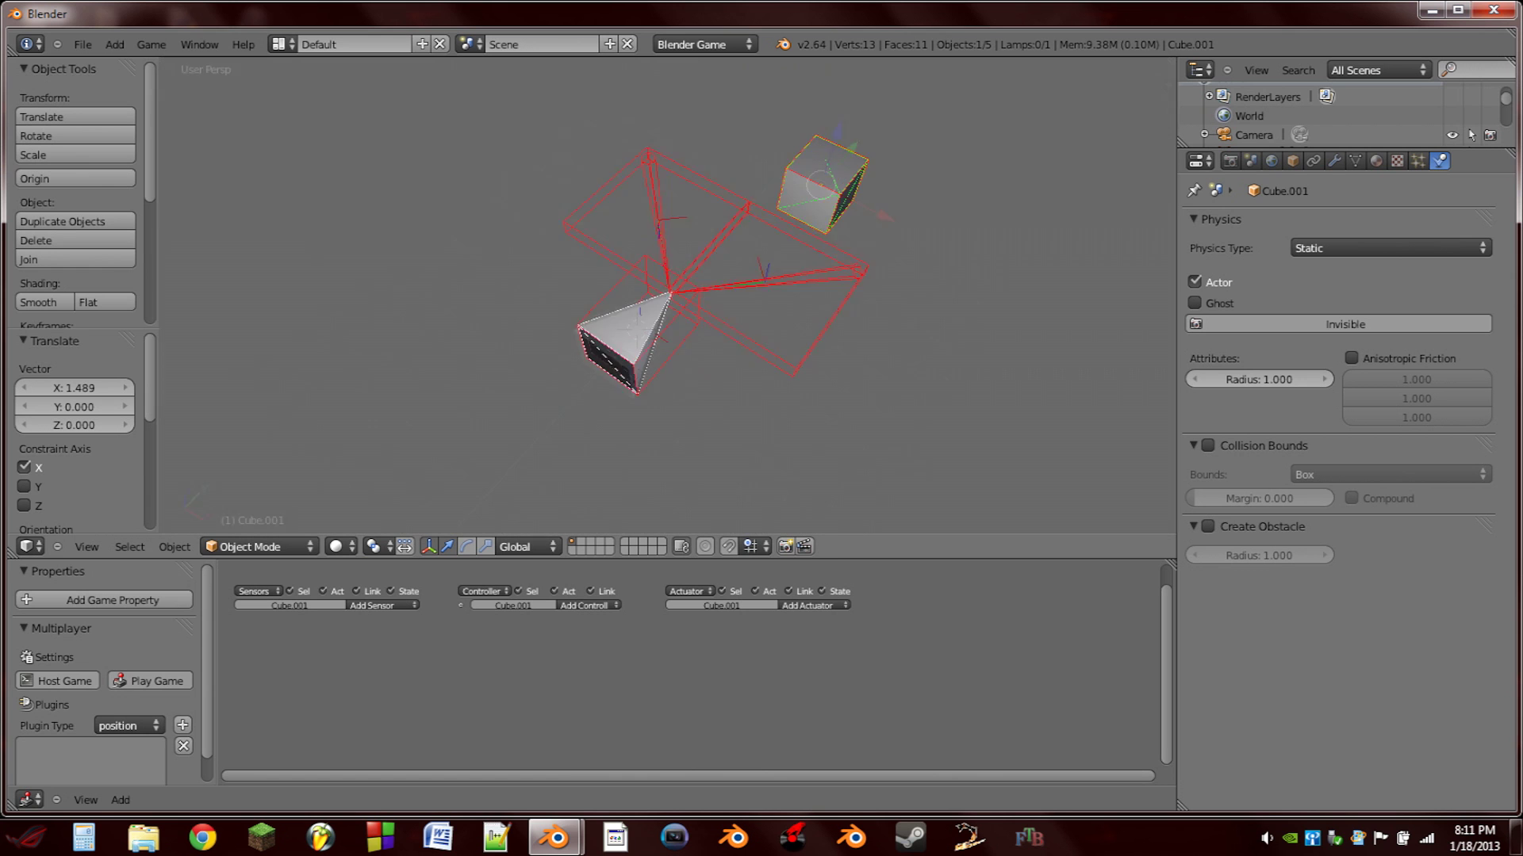
{"action": "key", "text": "Escape"}
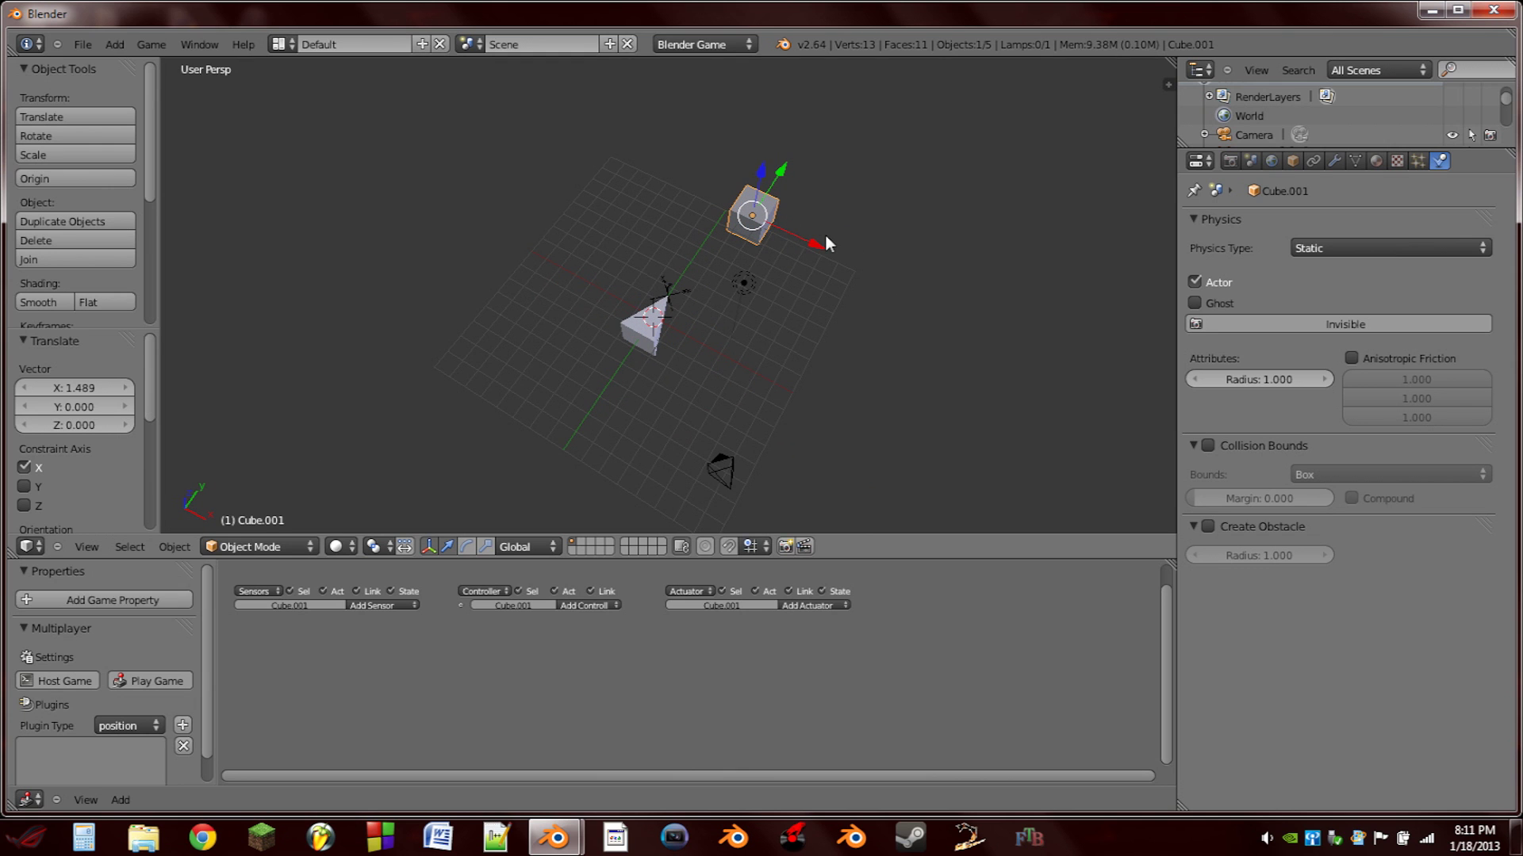
In Edit Mode, shape the cube into a long thin wall, scaled about 0.17 along X and about 6.35 and 1.38 along Y.
{"action": "key", "text": "Tab"}
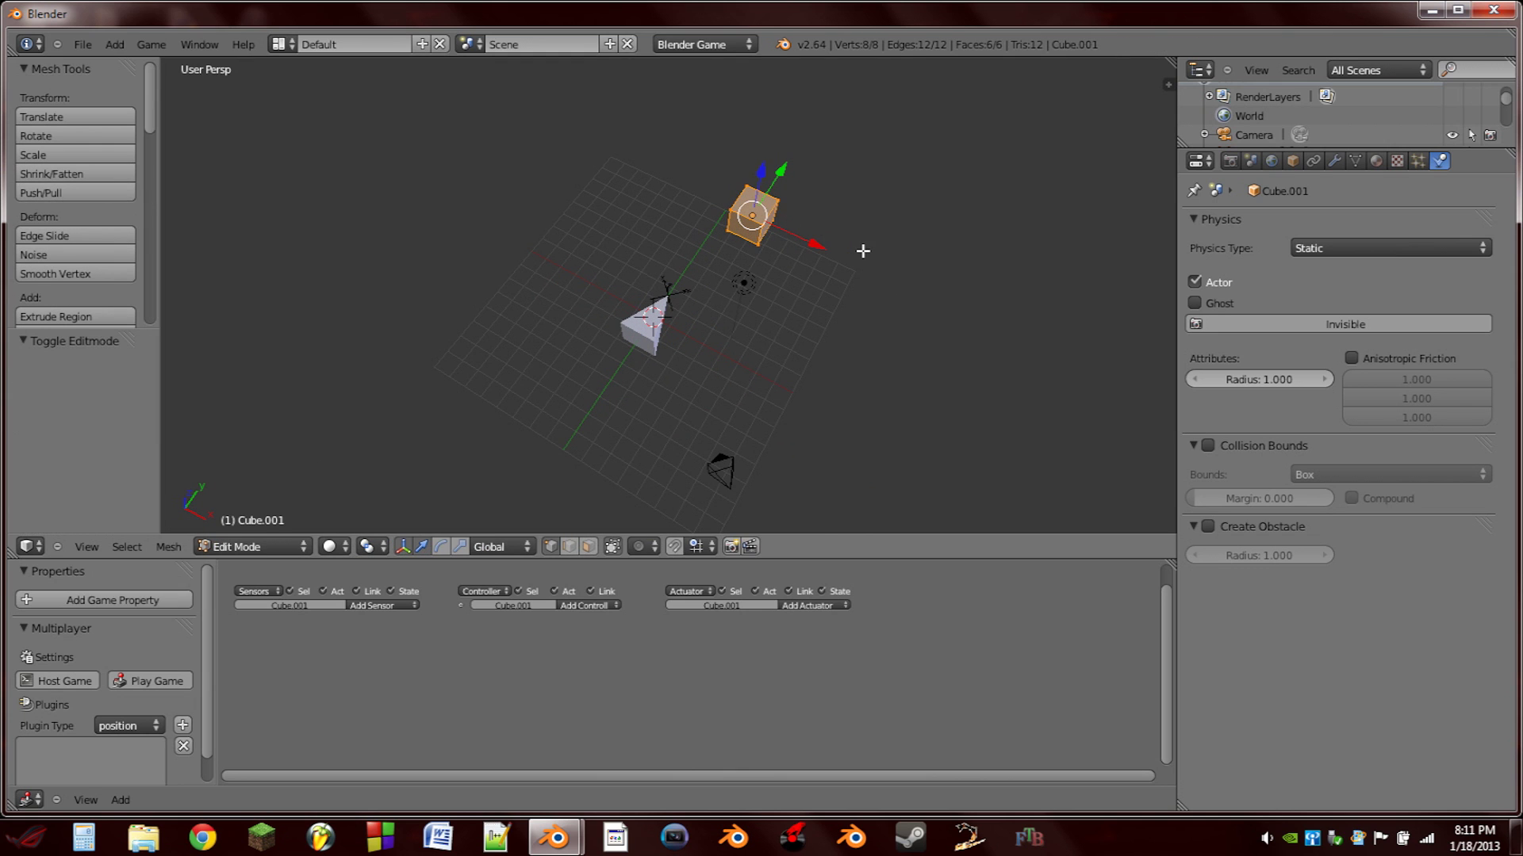
{"action": "key", "text": "s"}
{"action": "key", "text": "x"}
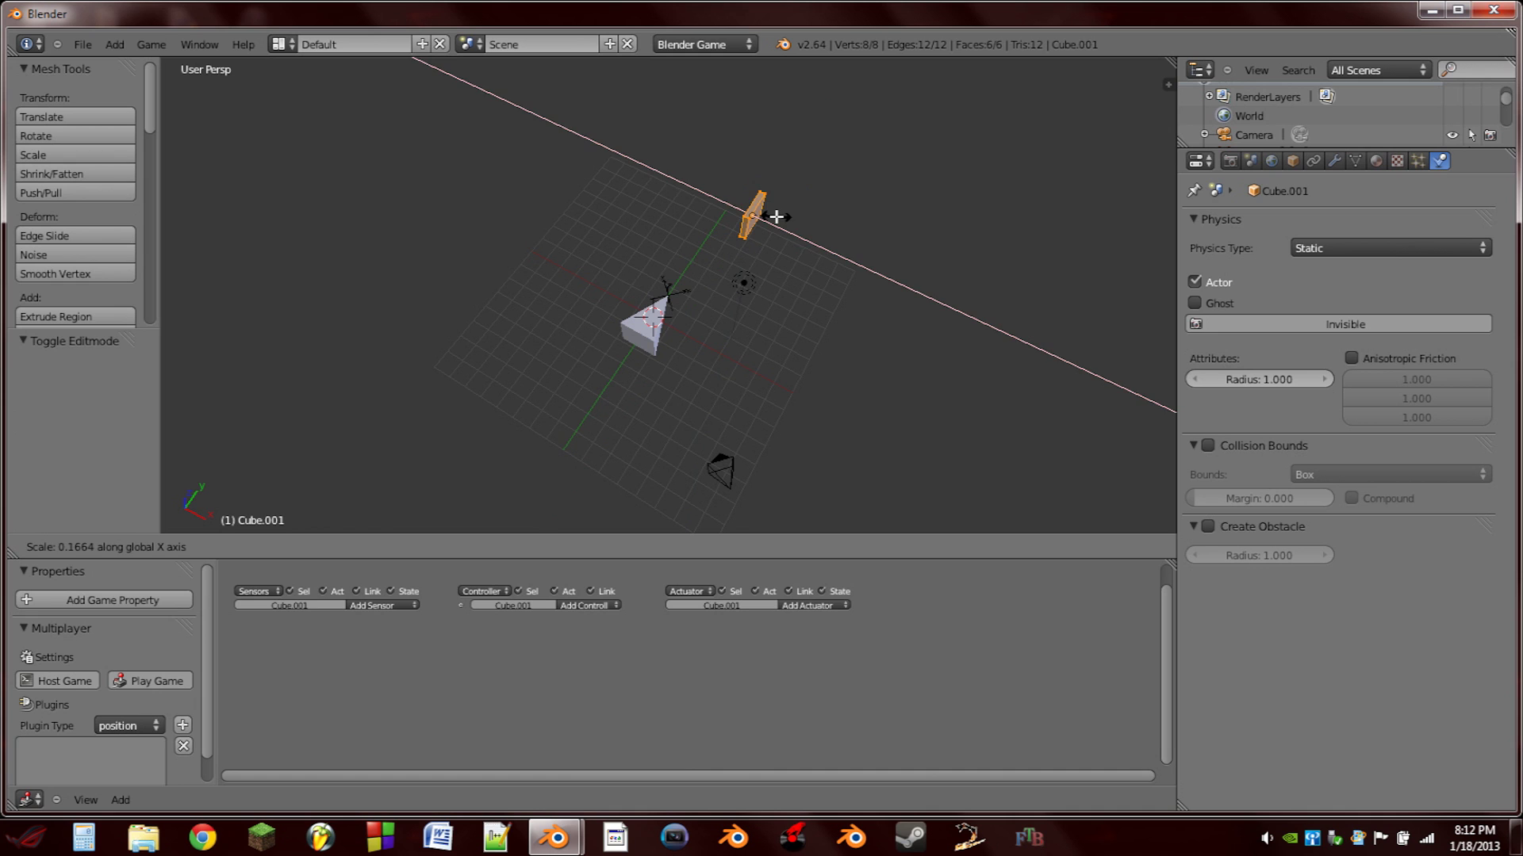
{"action": "left_click", "coordinate": [777, 216]}
{"action": "key", "text": "s"}
{"action": "key", "text": "y"}
{"action": "left_click", "coordinate": [854, 169]}
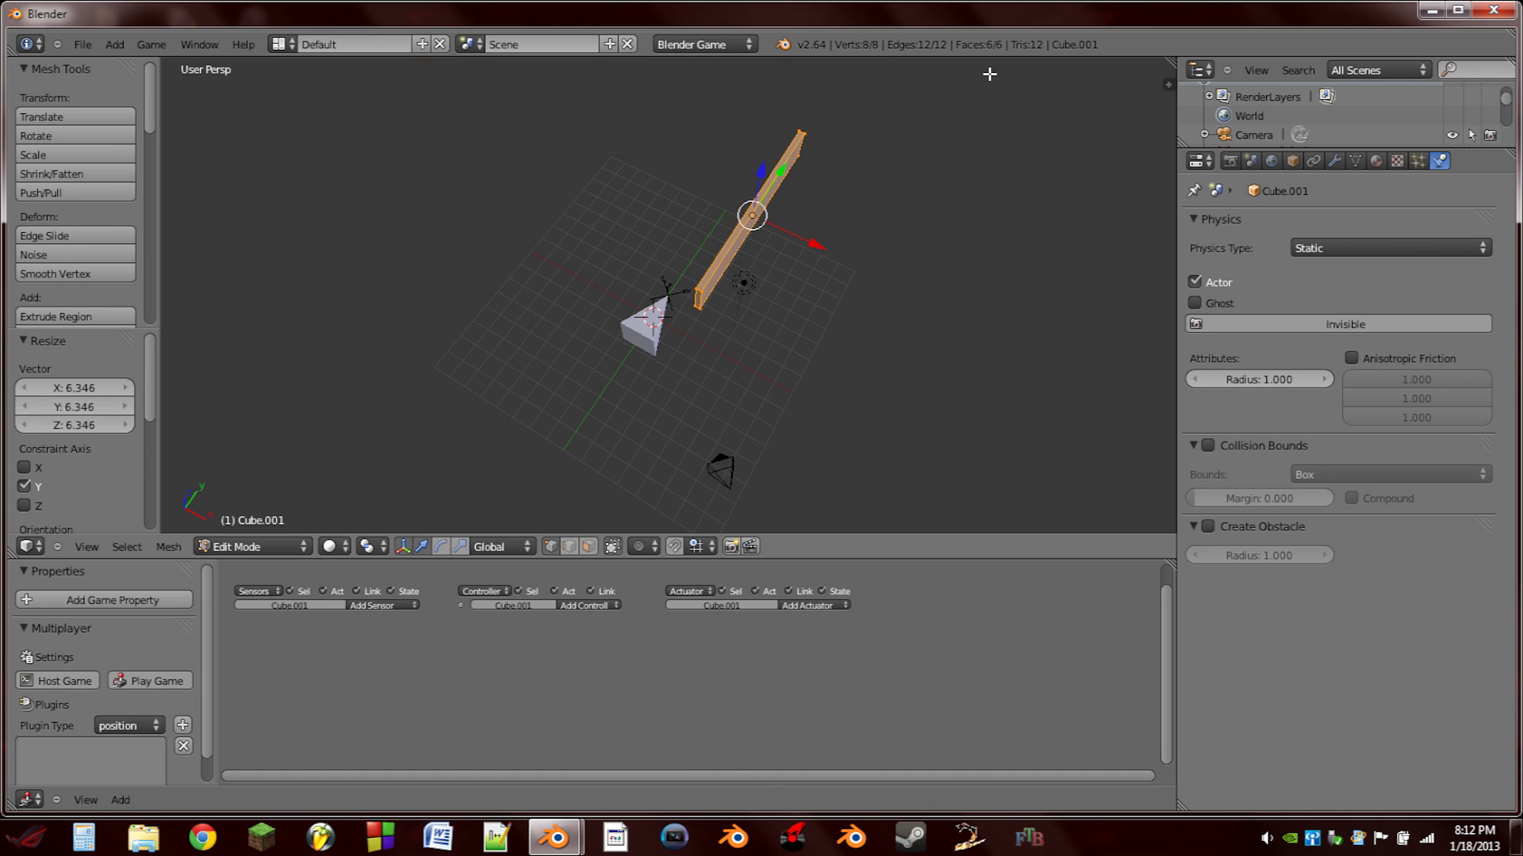
{"action": "key", "text": "s"}
{"action": "key", "text": "y"}
{"action": "left_click", "coordinate": [872, 138]}
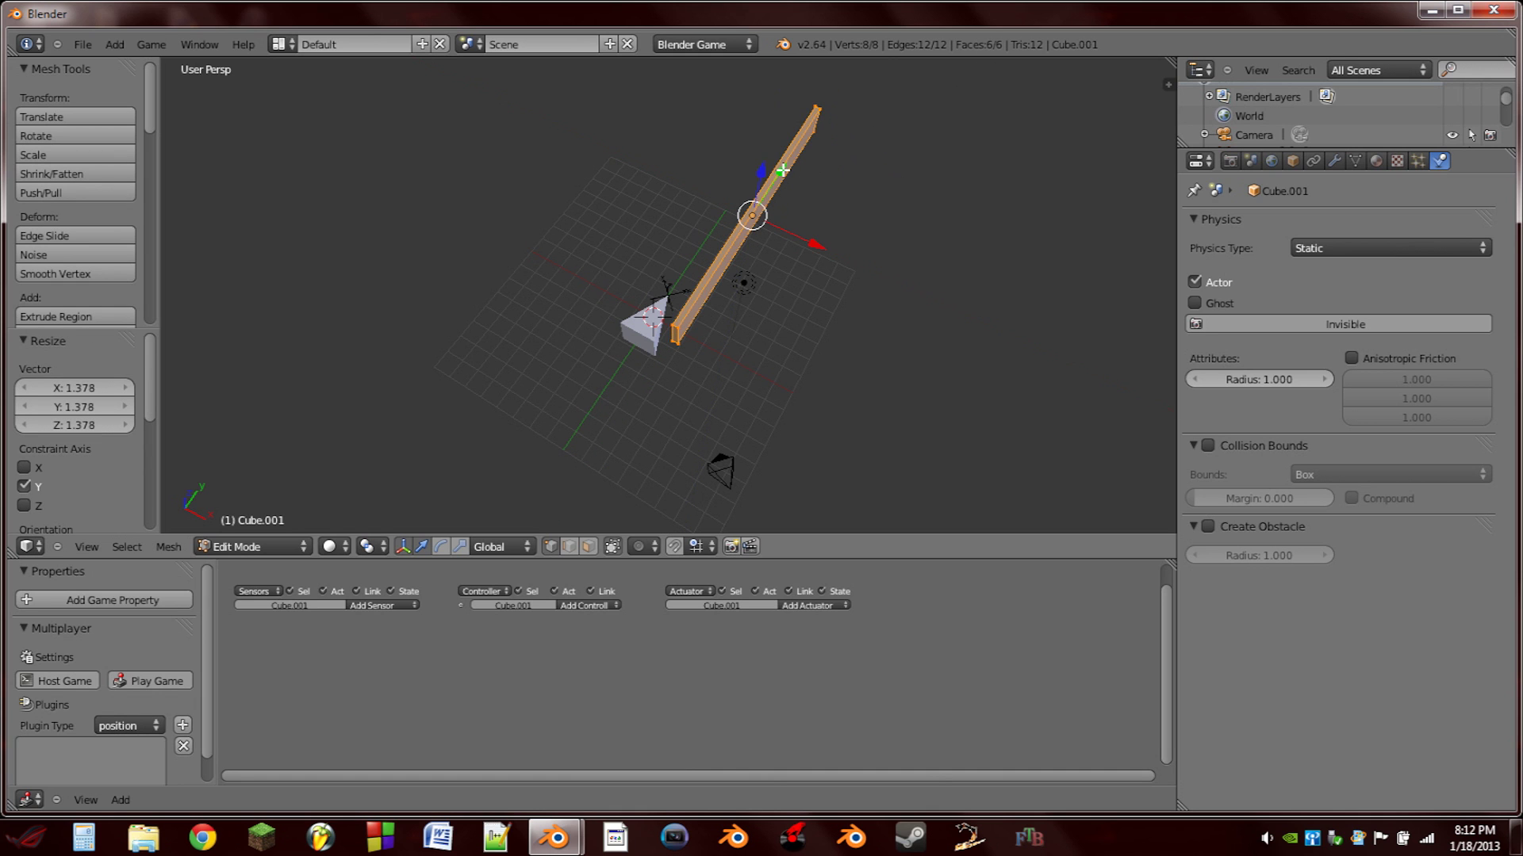
{"action": "key", "text": "Tab"}
Move the wall back along Y until it runs beside the pyramid, and about 1.82 along X.
{"action": "key", "text": "g"}
{"action": "key", "text": "y"}
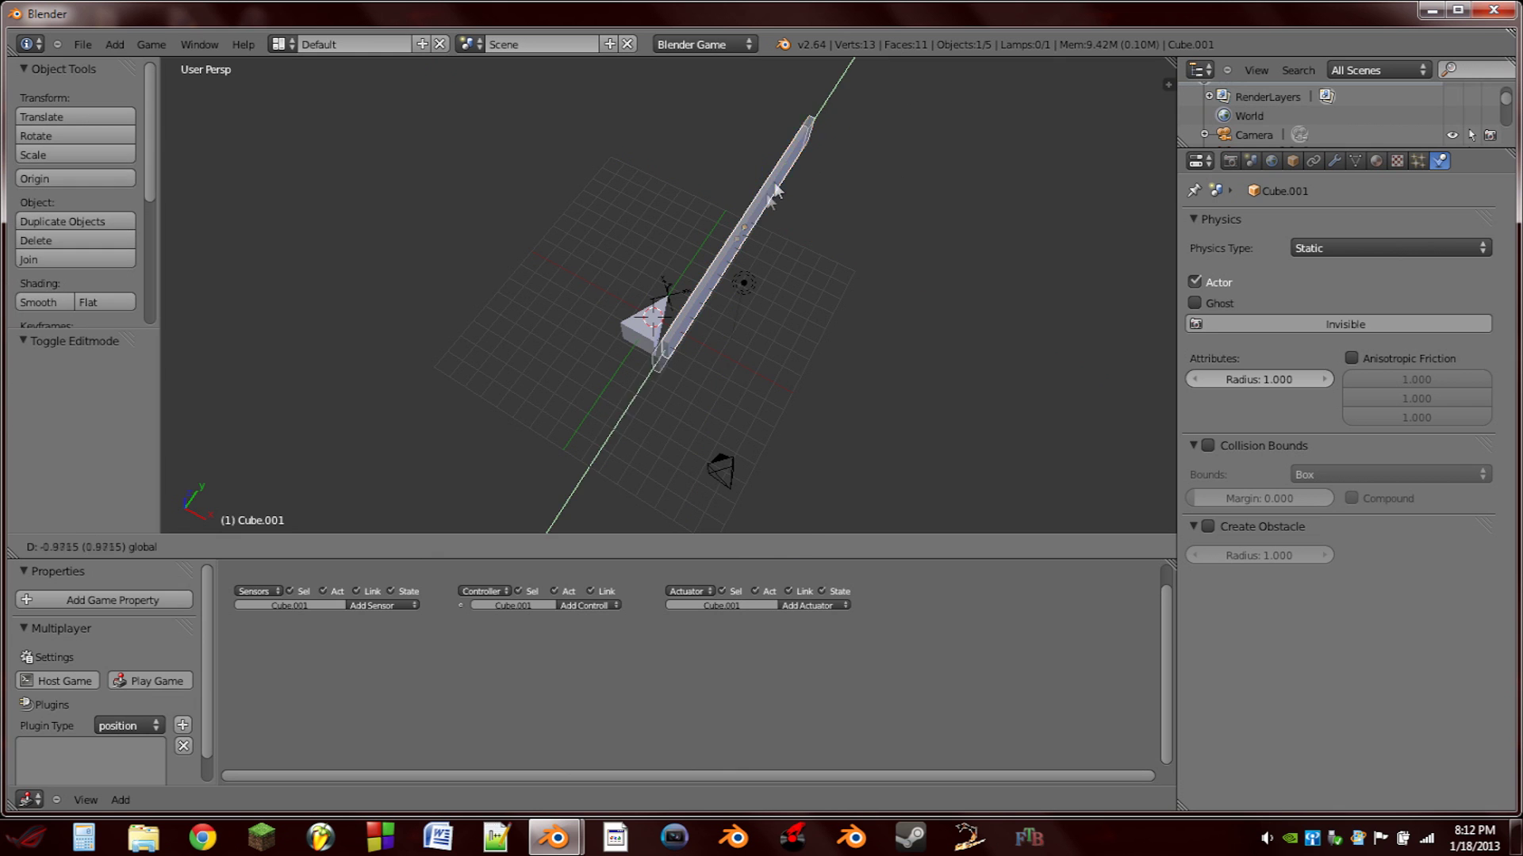
{"action": "left_click", "coordinate": [734, 266]}
{"action": "left_click_drag", "start_coordinate": [758, 335], "coordinate": [791, 358]}
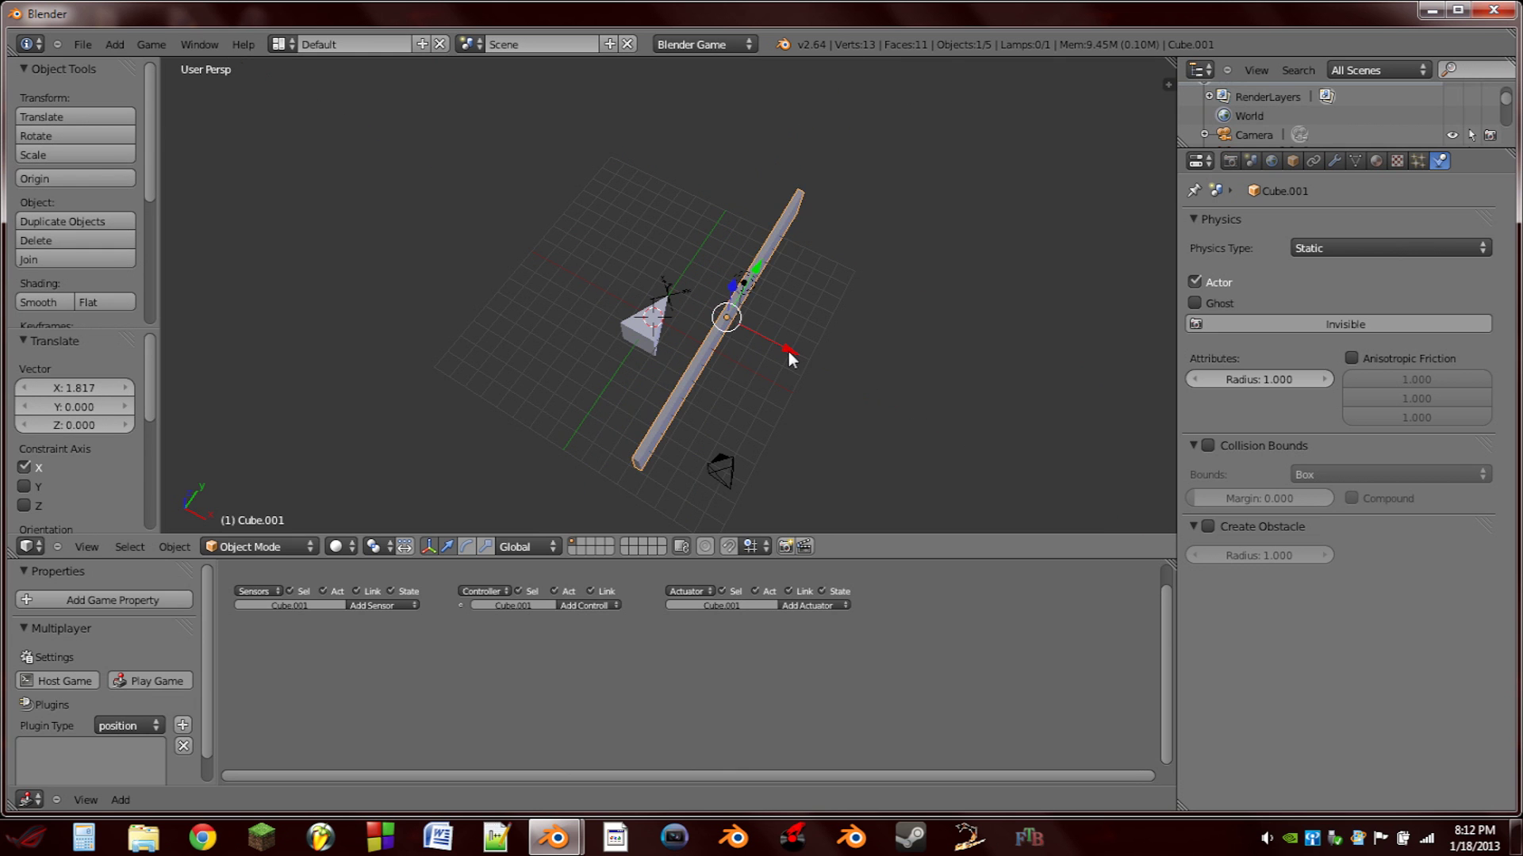
Switch to the top orthographic view and shift the wall about 3.28 along X, farther from the pyramid.
{"action": "key", "text": "KP_7"}
{"action": "key", "text": "KP_5"}
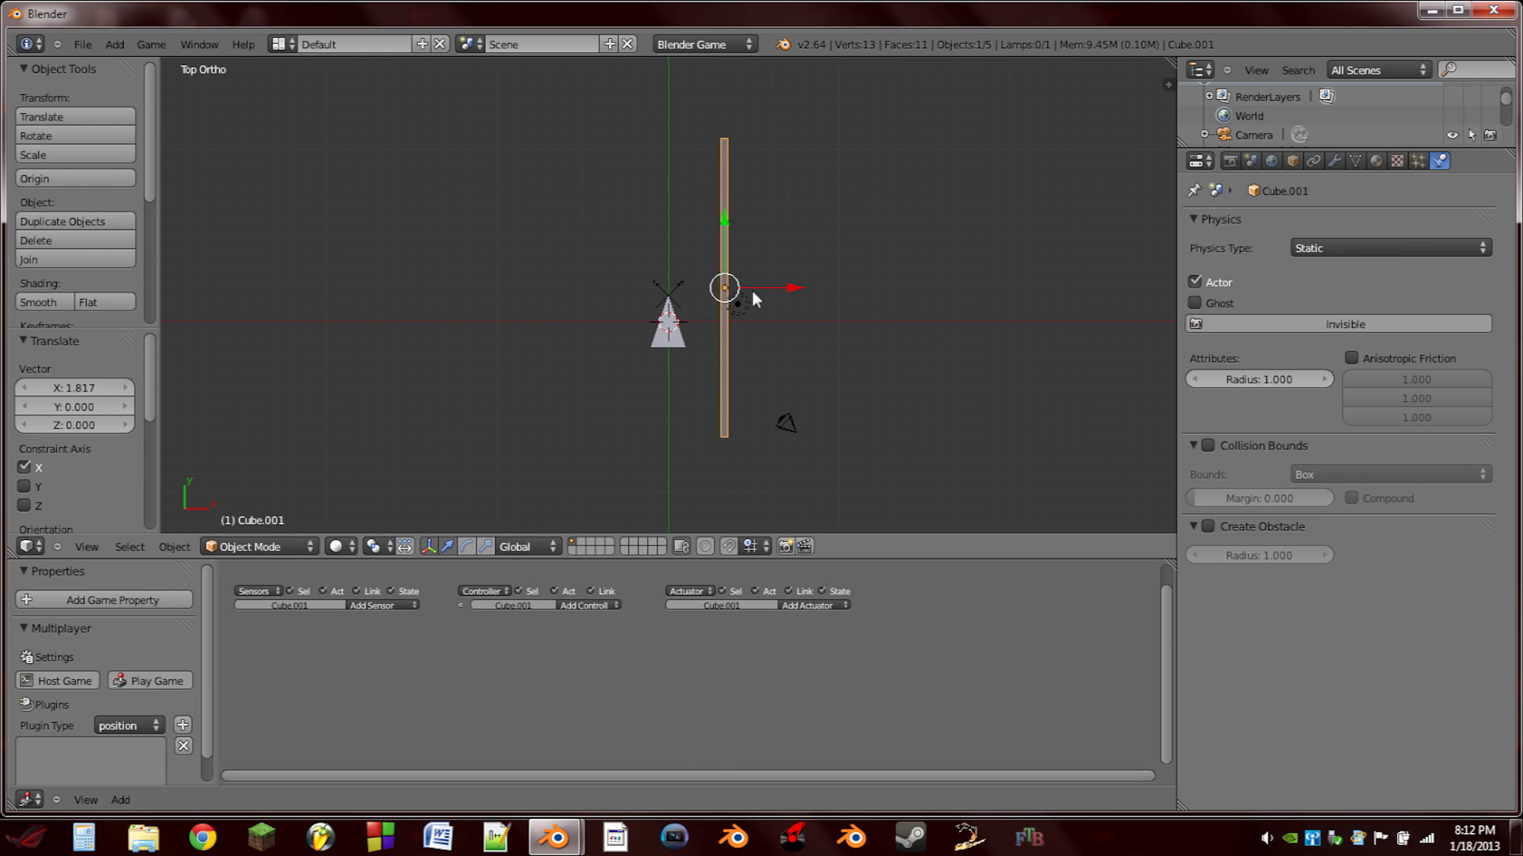
{"action": "scroll", "coordinate": [745, 294], "scroll_direction": "down", "scroll_amount": 2}
{"action": "scroll", "coordinate": [722, 298], "scroll_direction": "up", "scroll_amount": 2}
{"action": "scroll", "coordinate": [723, 333], "scroll_direction": "down", "scroll_amount": 1}
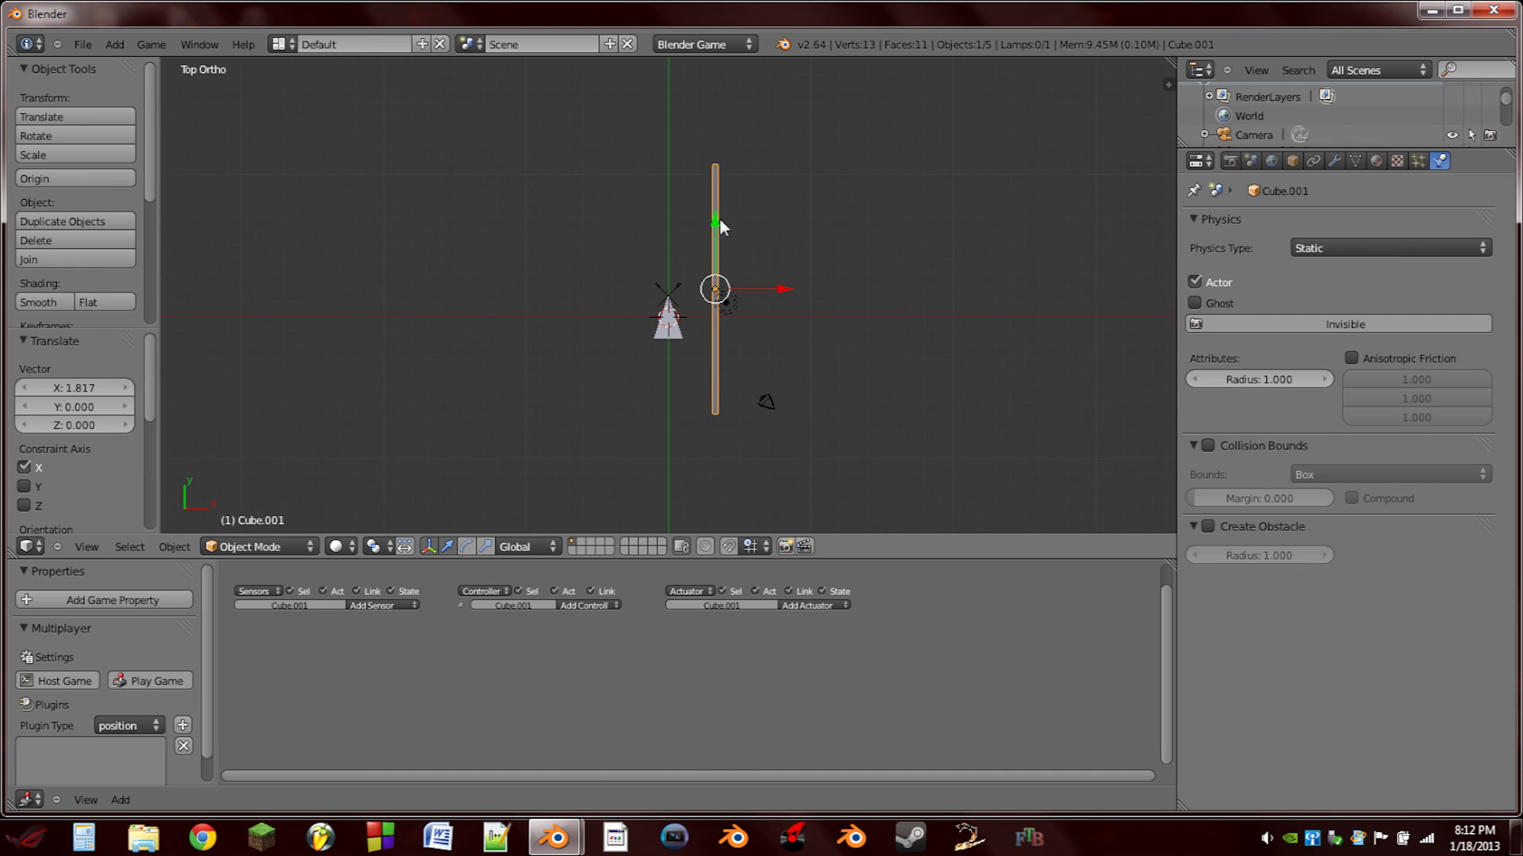
{"action": "right_click", "coordinate": [664, 292]}
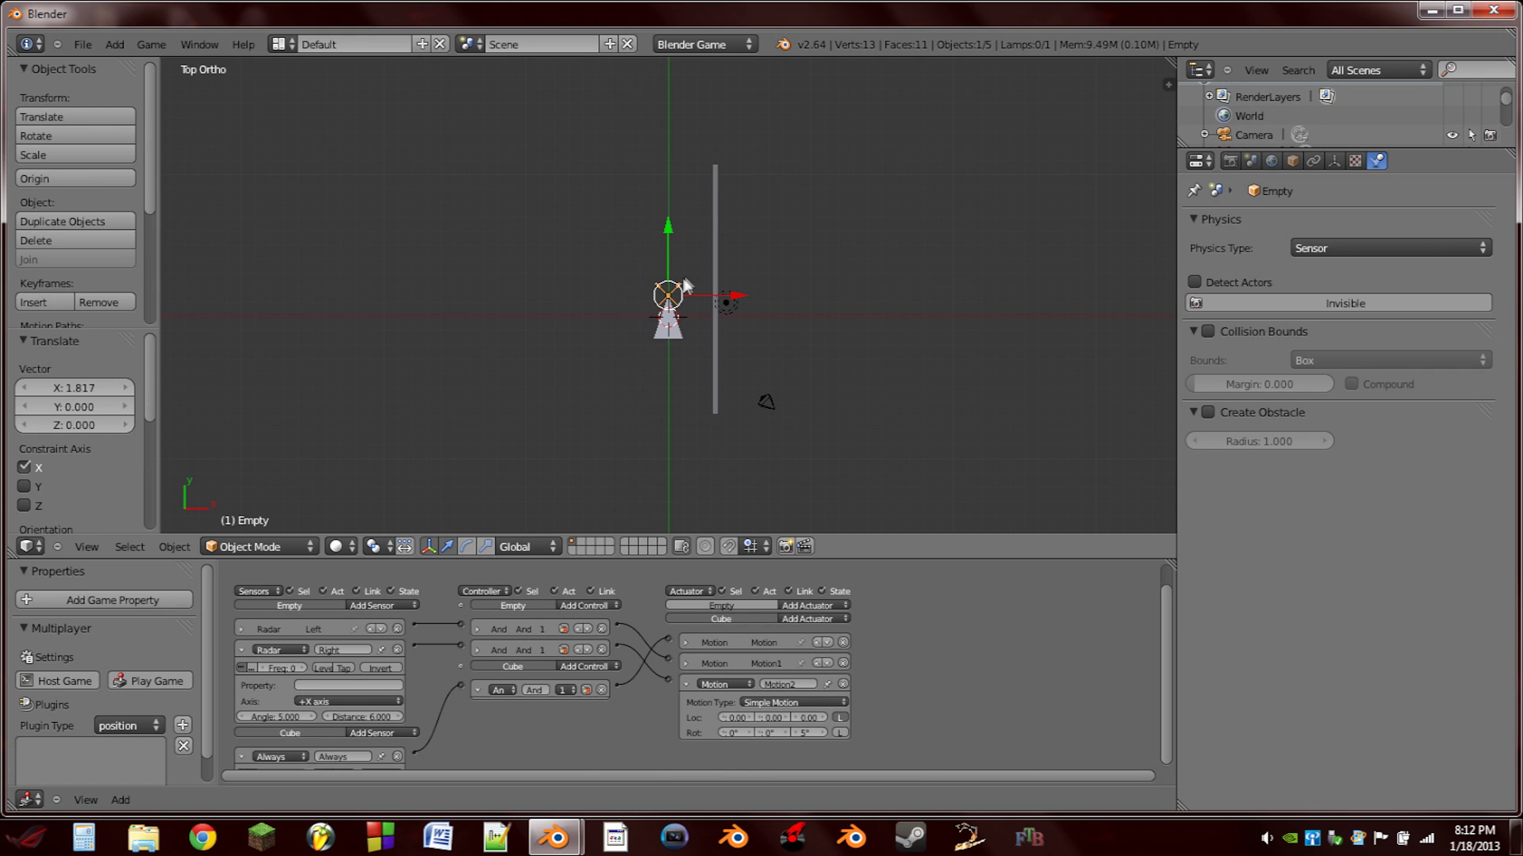
{"action": "right_click", "coordinate": [713, 226]}
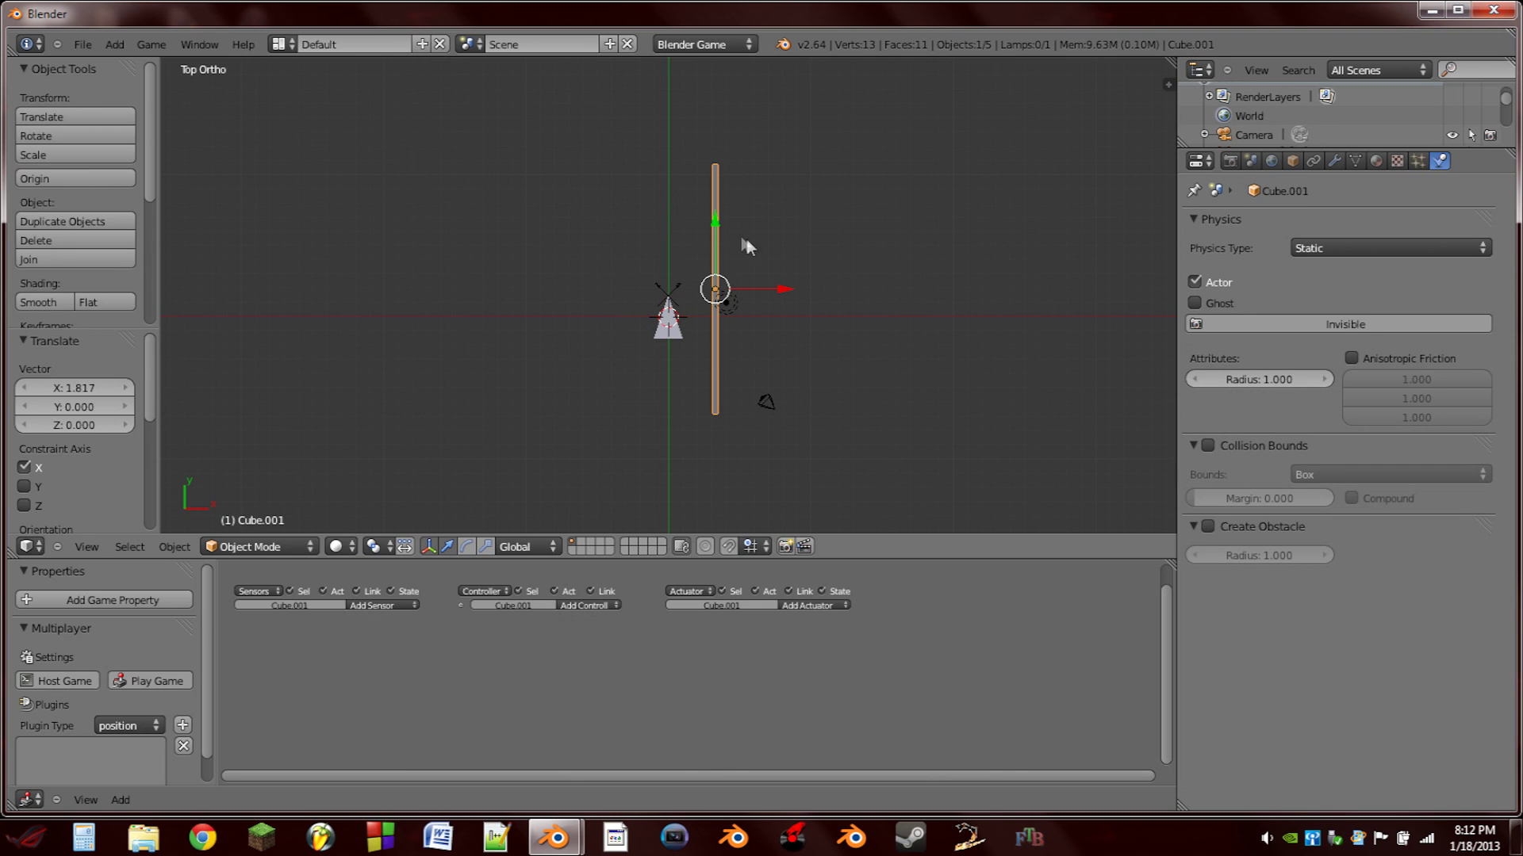
{"action": "key", "text": "g"}
{"action": "key", "text": "x"}
{"action": "left_click", "coordinate": [821, 291]}
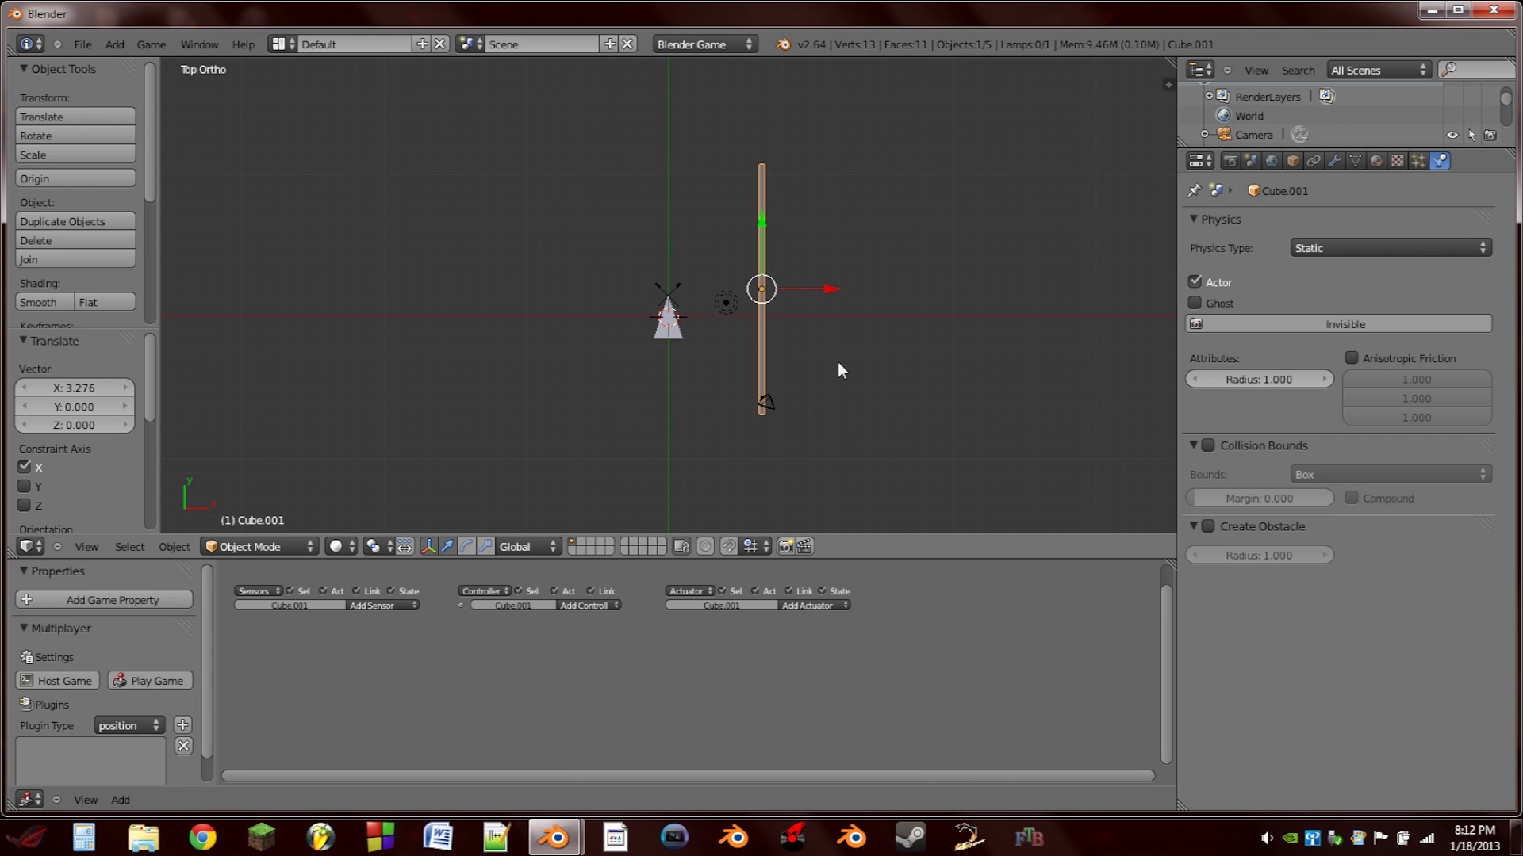
Duplicate the wall with an offset of about -3.27 in X and 13.87 in Y, and rotate the copy by 45°.
{"action": "scroll", "coordinate": [817, 349], "scroll_direction": "down", "scroll_amount": 2}
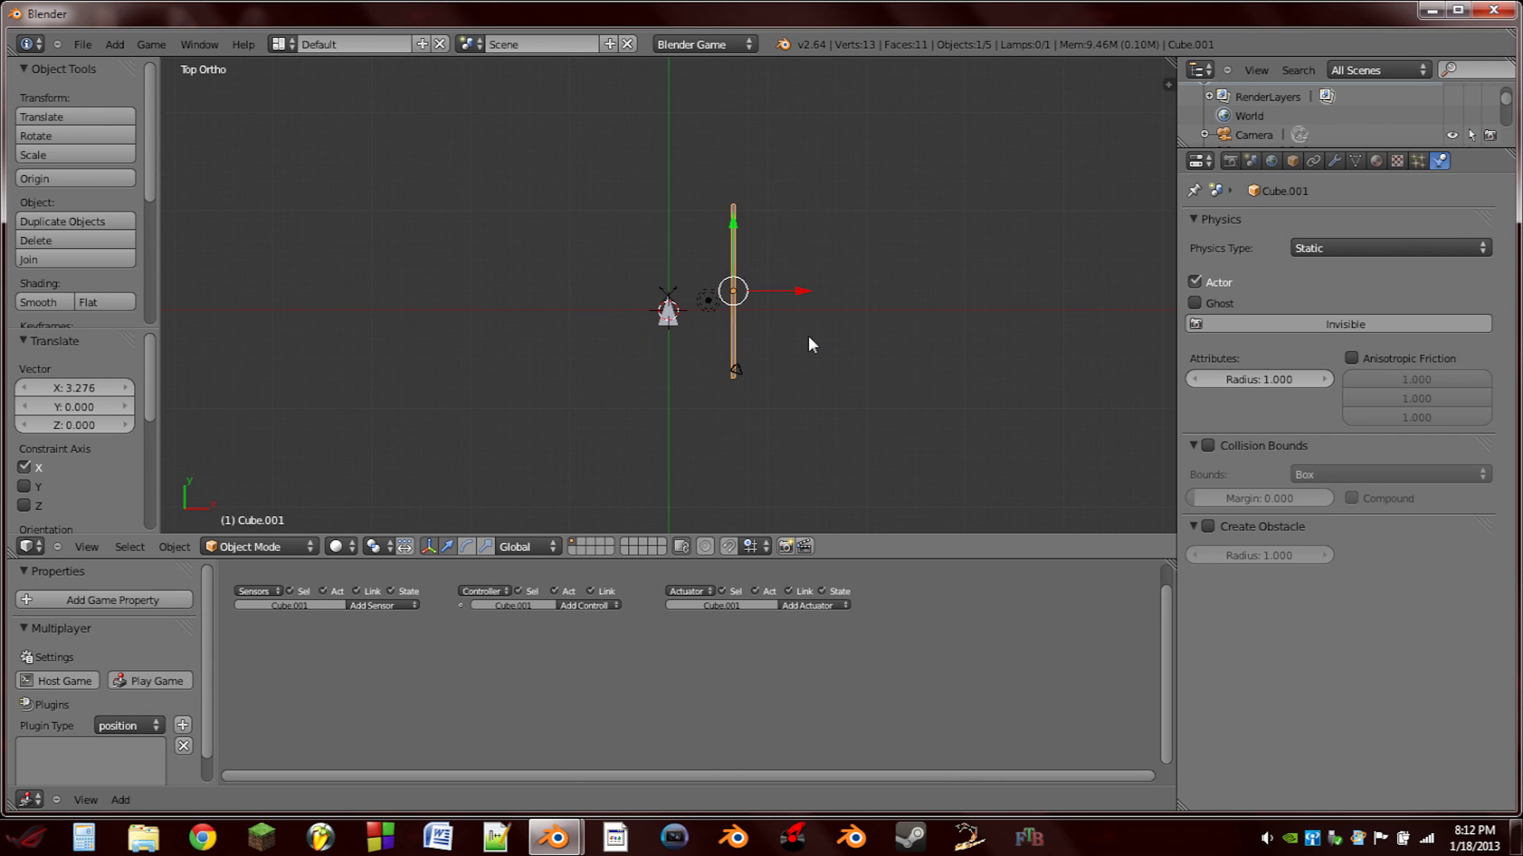
{"action": "key", "text": "shift+d"}
{"action": "left_click", "coordinate": [777, 207]}
{"action": "key", "text": "r"}
{"action": "key", "text": "4"}
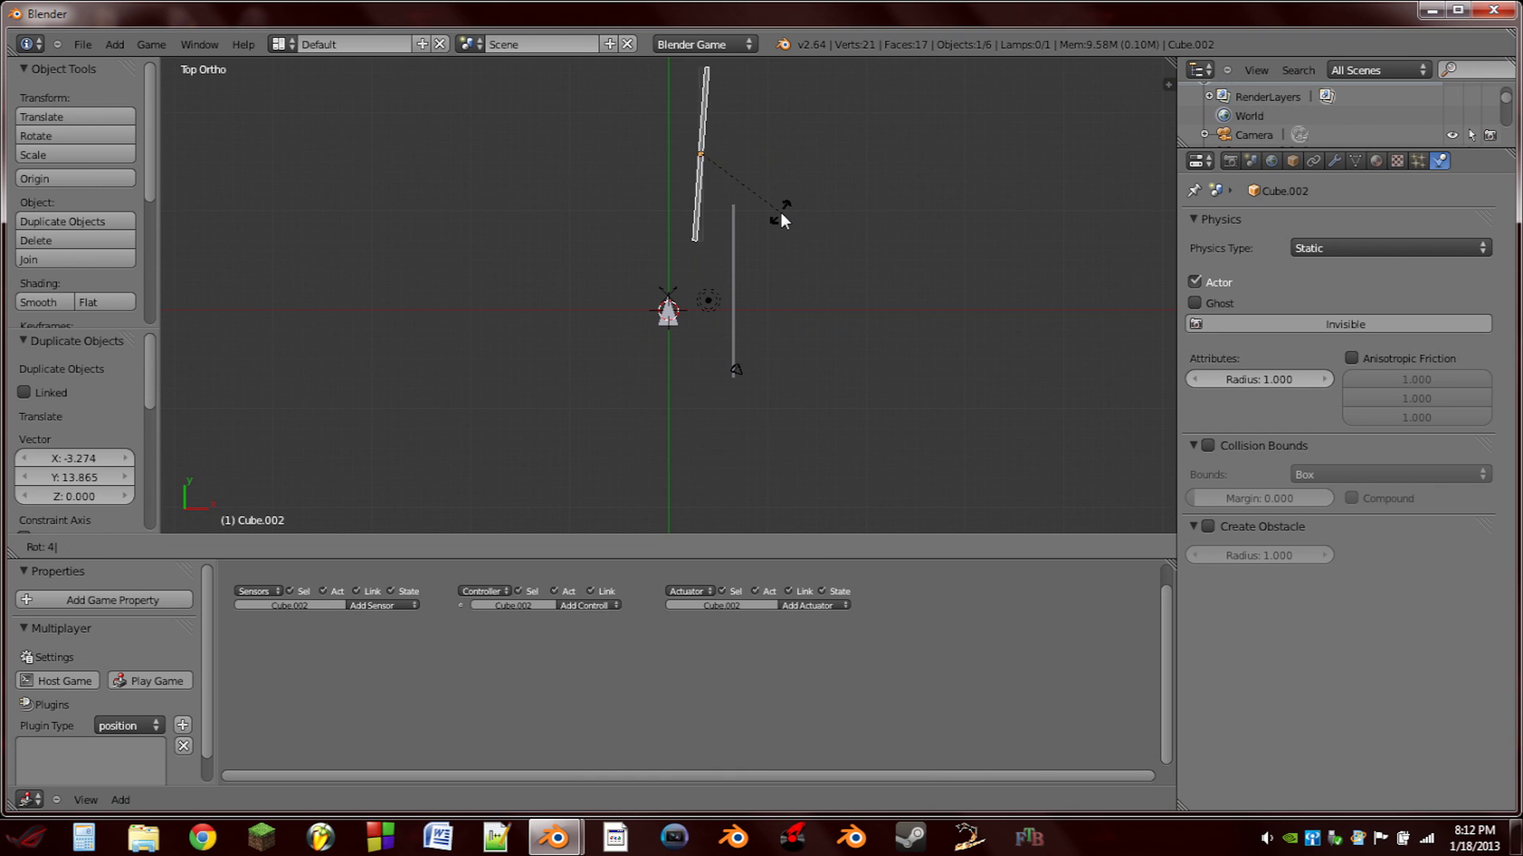
{"action": "key", "text": "5"}
{"action": "key", "text": "Return"}
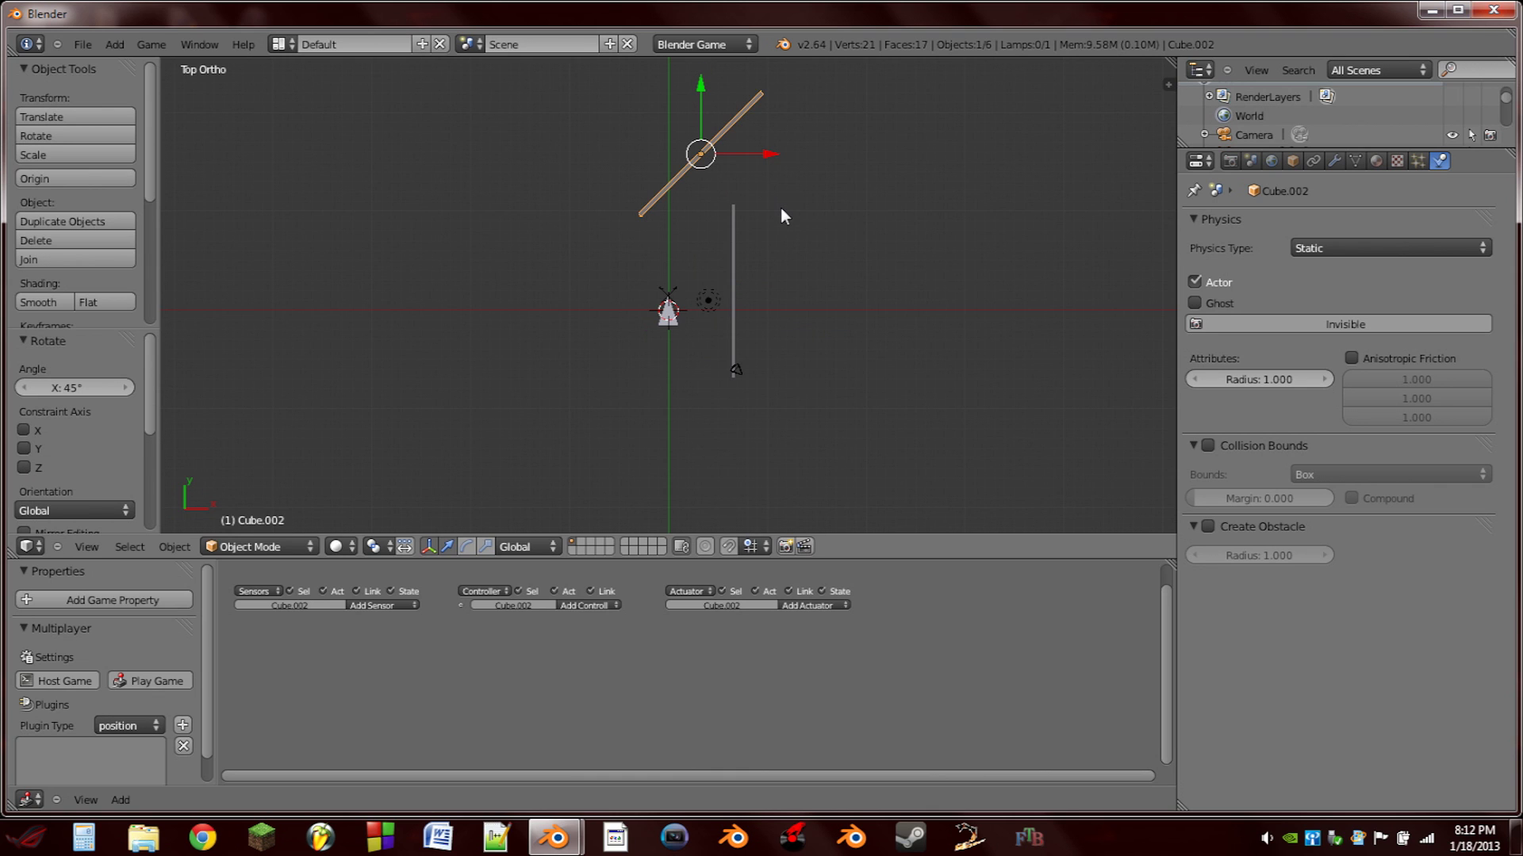
Rotate the copied wall by -180° and by 90° about Z, and move it about 0.29 in X and -2.41 in Y onto the first wall's end.
{"action": "key", "text": "r"}
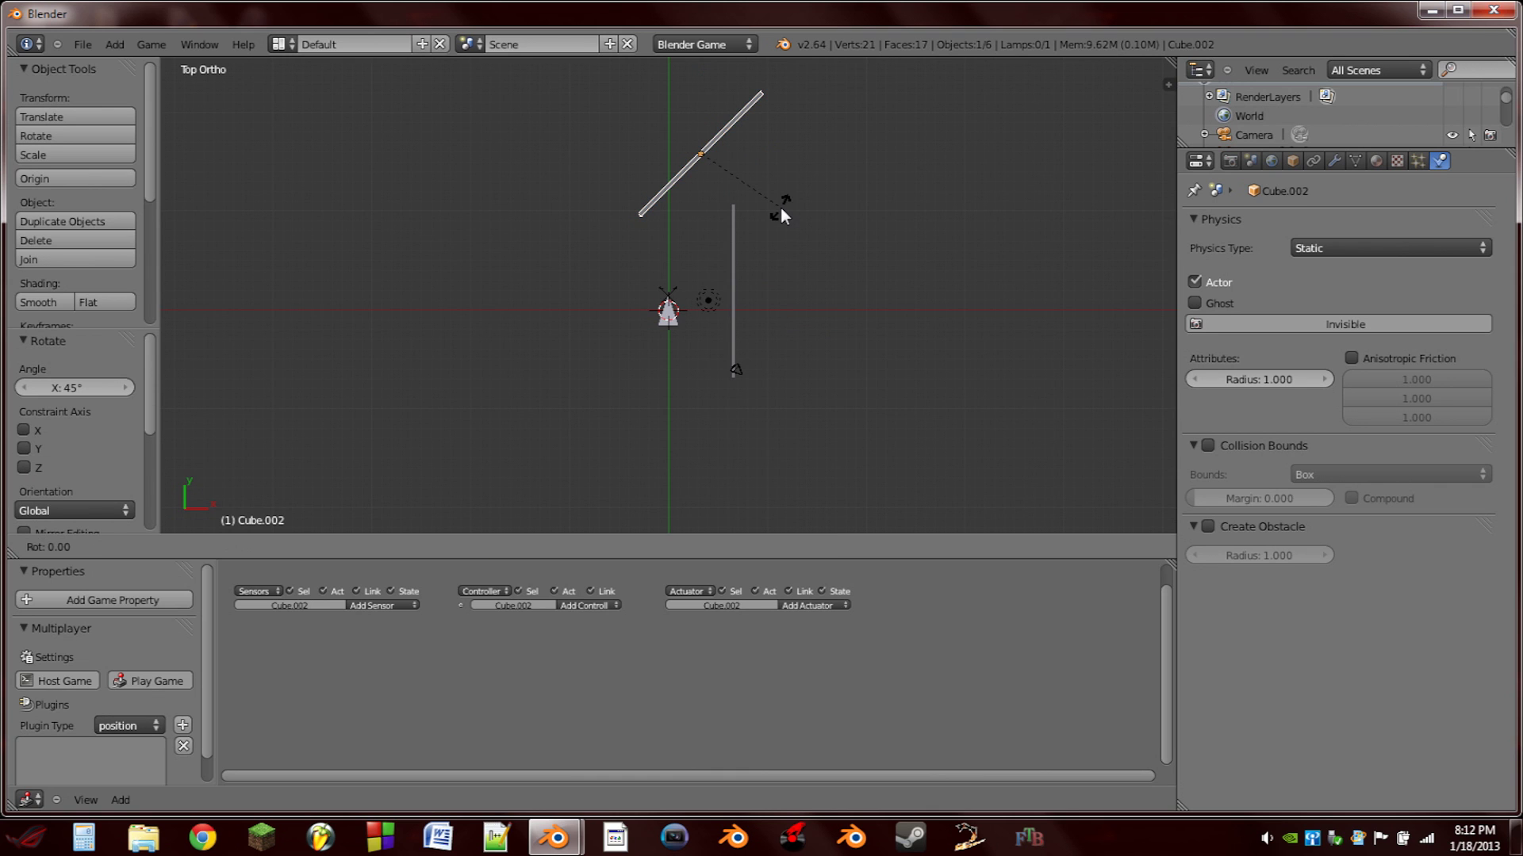
{"action": "type", "text": "-180"}
{"action": "key", "text": "Return"}
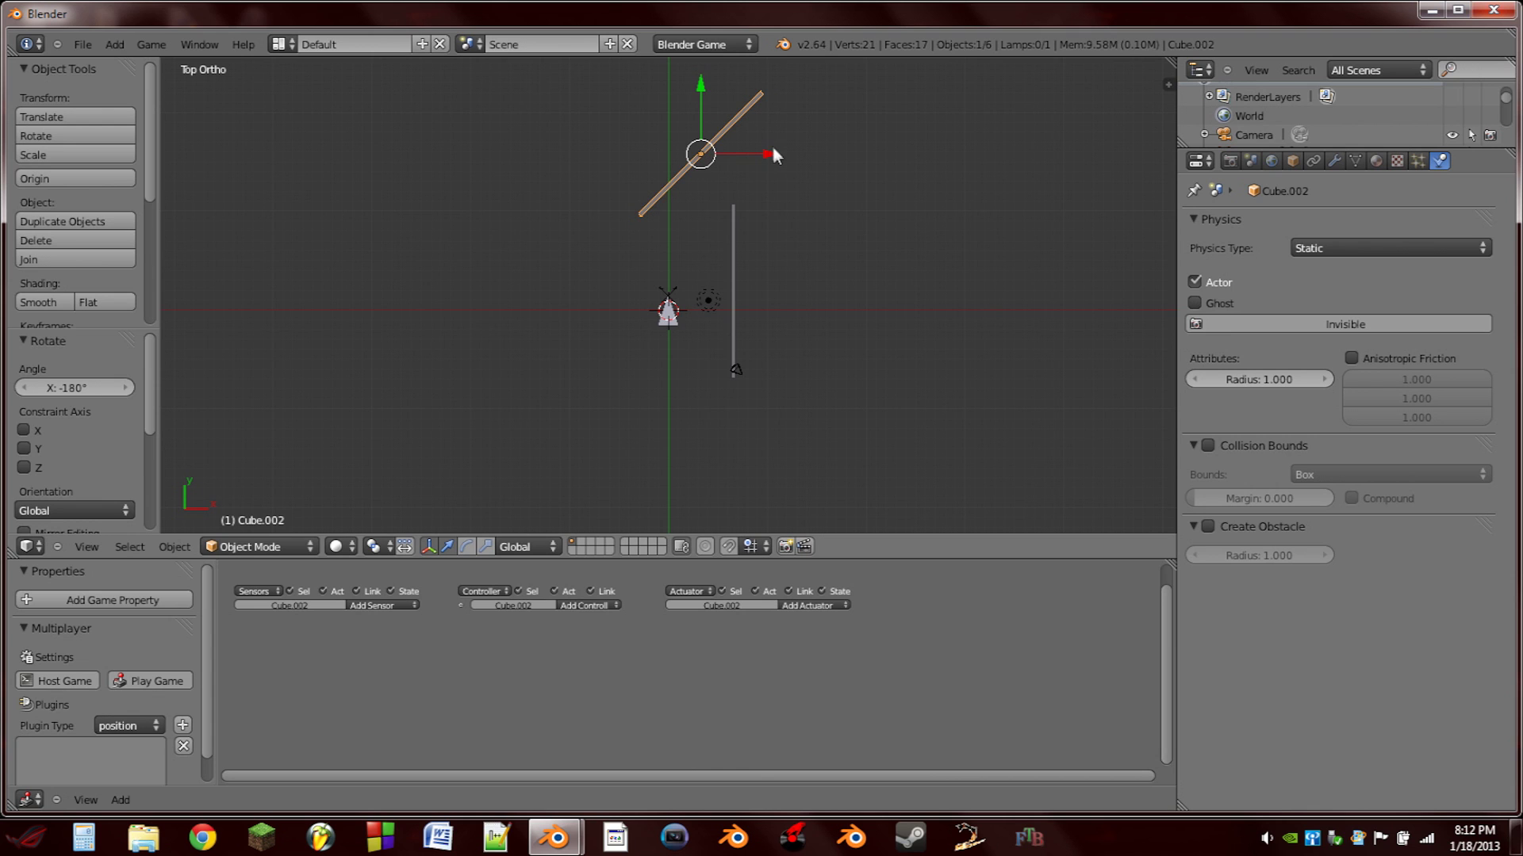
{"action": "key", "text": "r"}
{"action": "type", "text": "z"}
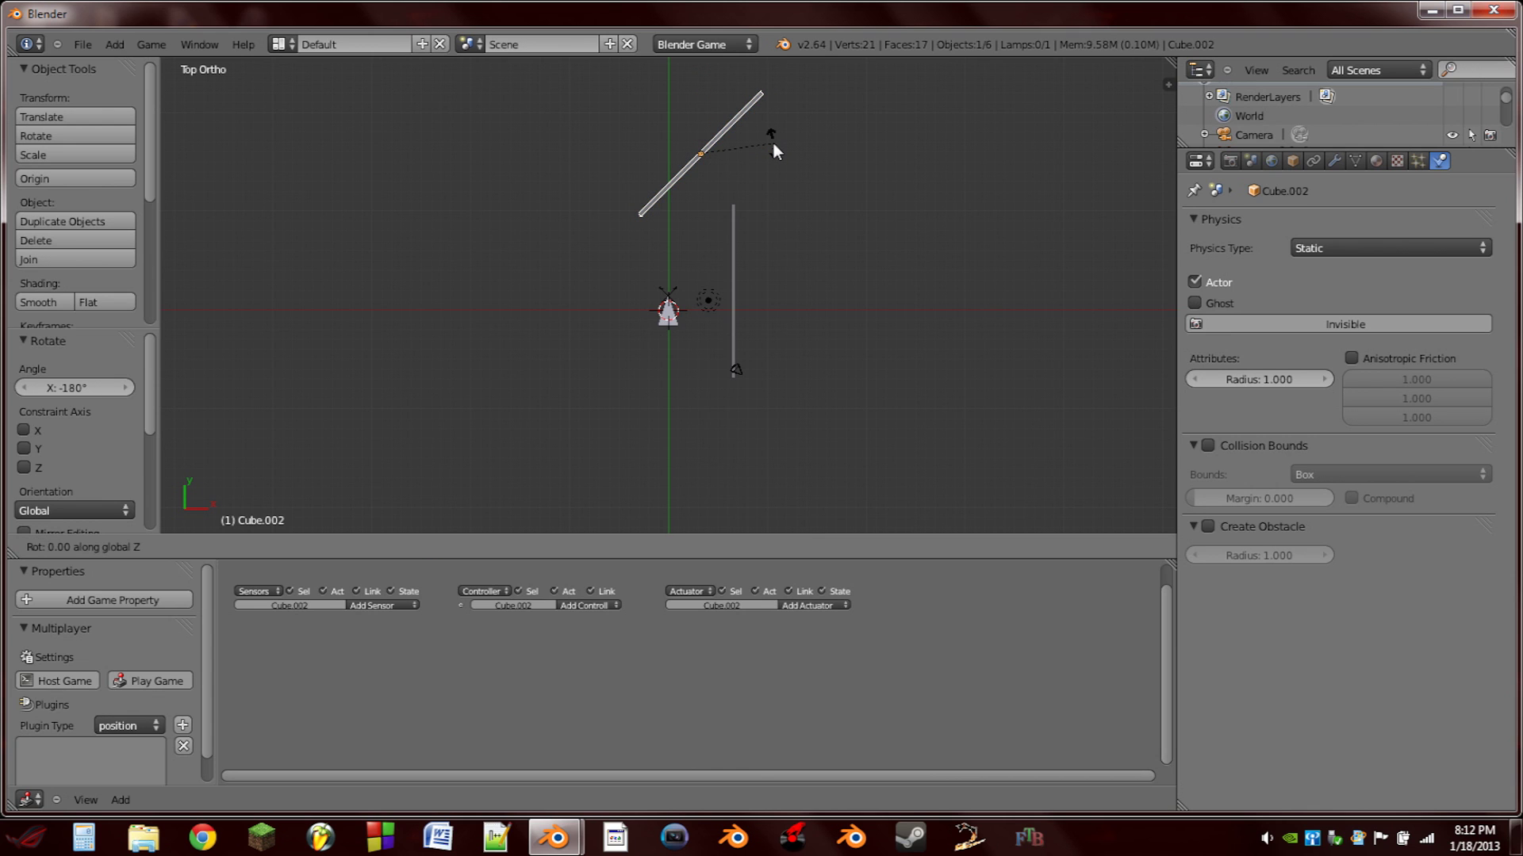
{"action": "type", "text": "90"}
{"action": "key", "text": "Return"}
{"action": "key", "text": "g"}
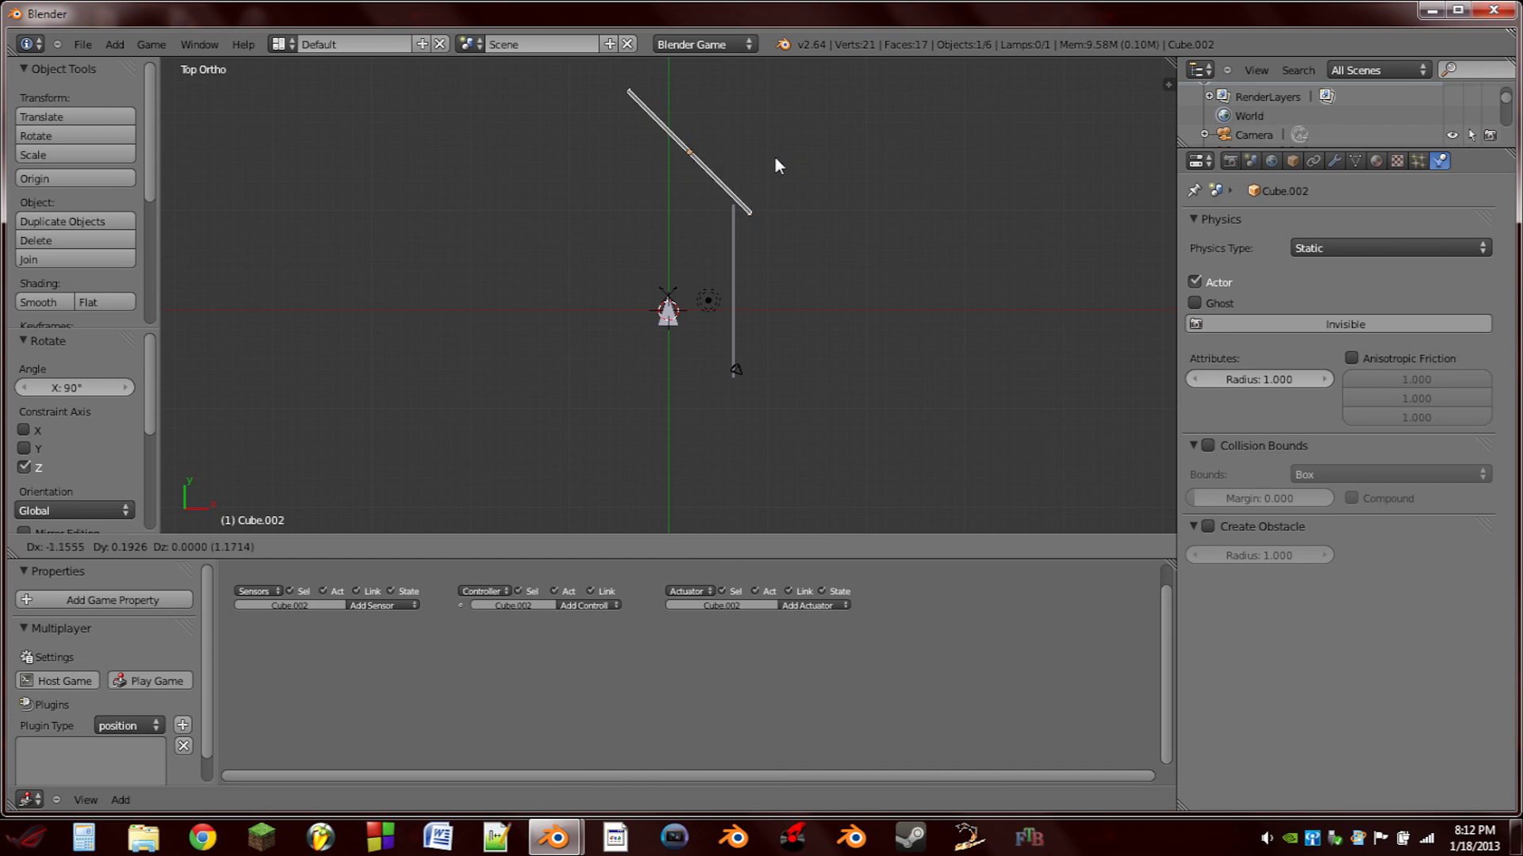
{"action": "left_click", "coordinate": [788, 183]}
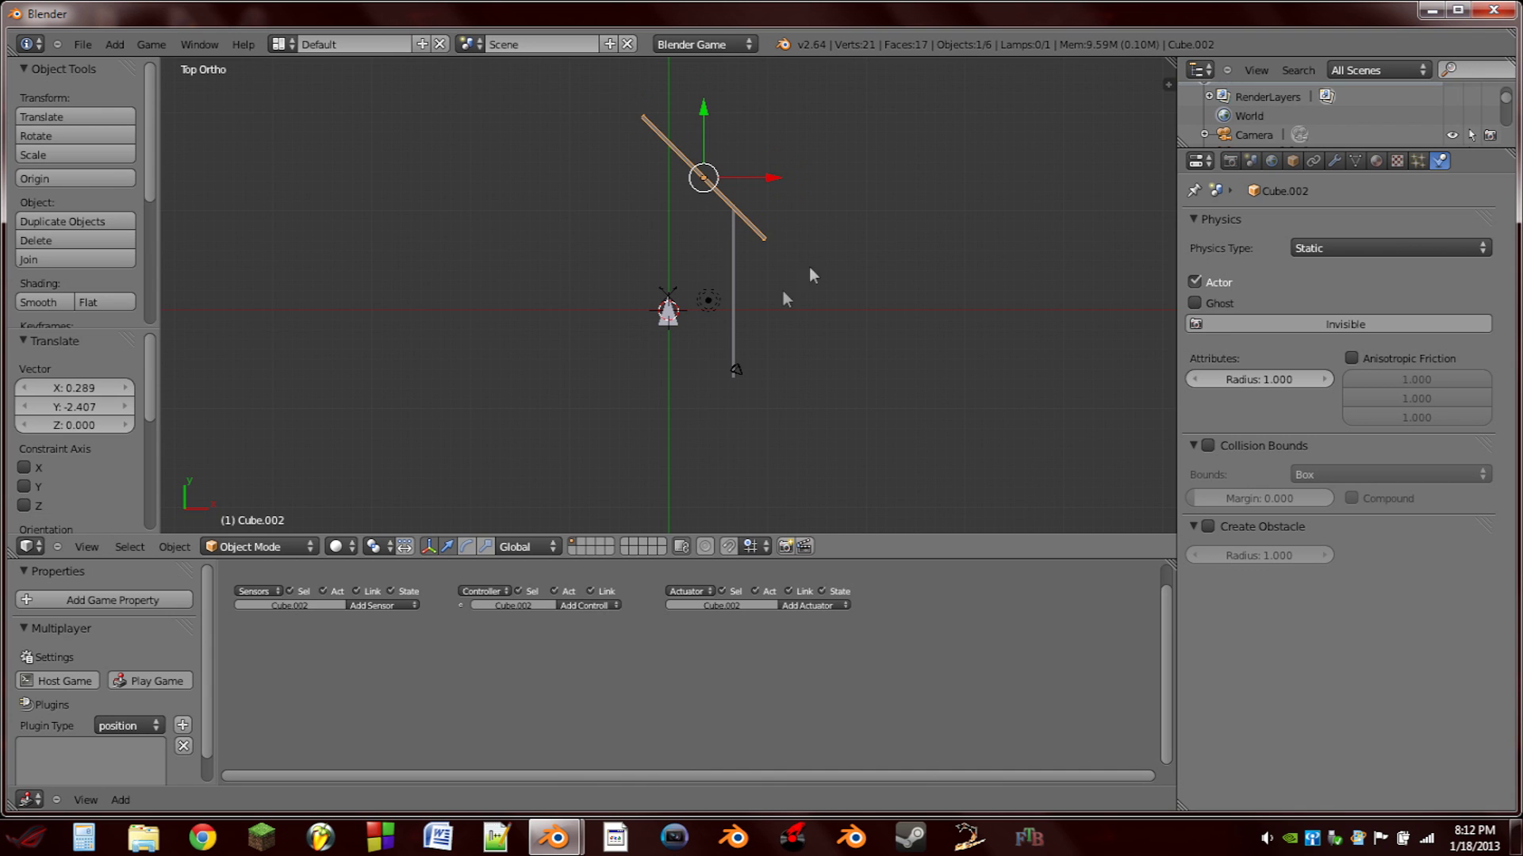
Duplicate the angled wall with an offset of about -11.27 in X and 1.35 in Y.
{"action": "right_click", "coordinate": [730, 302]}
{"action": "right_click", "coordinate": [698, 178]}
{"action": "key", "text": "shift+d"}
{"action": "left_click", "coordinate": [649, 179]}
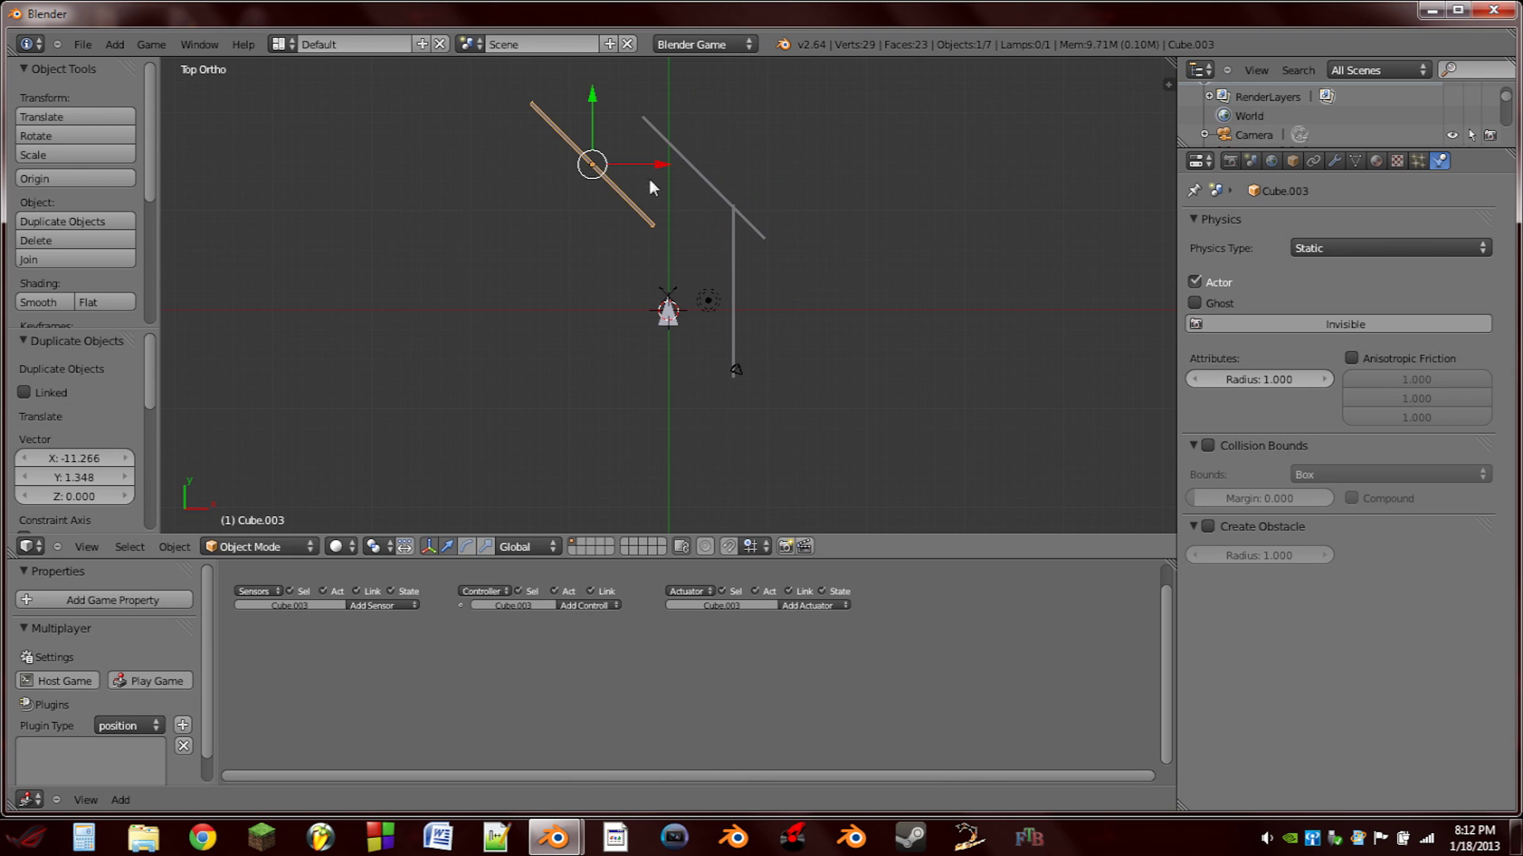
Rotate the newest wall by -45° and move it about -0.77 in X and 4.62 in Y to meet the angled wall's far end.
{"action": "key", "text": "r"}
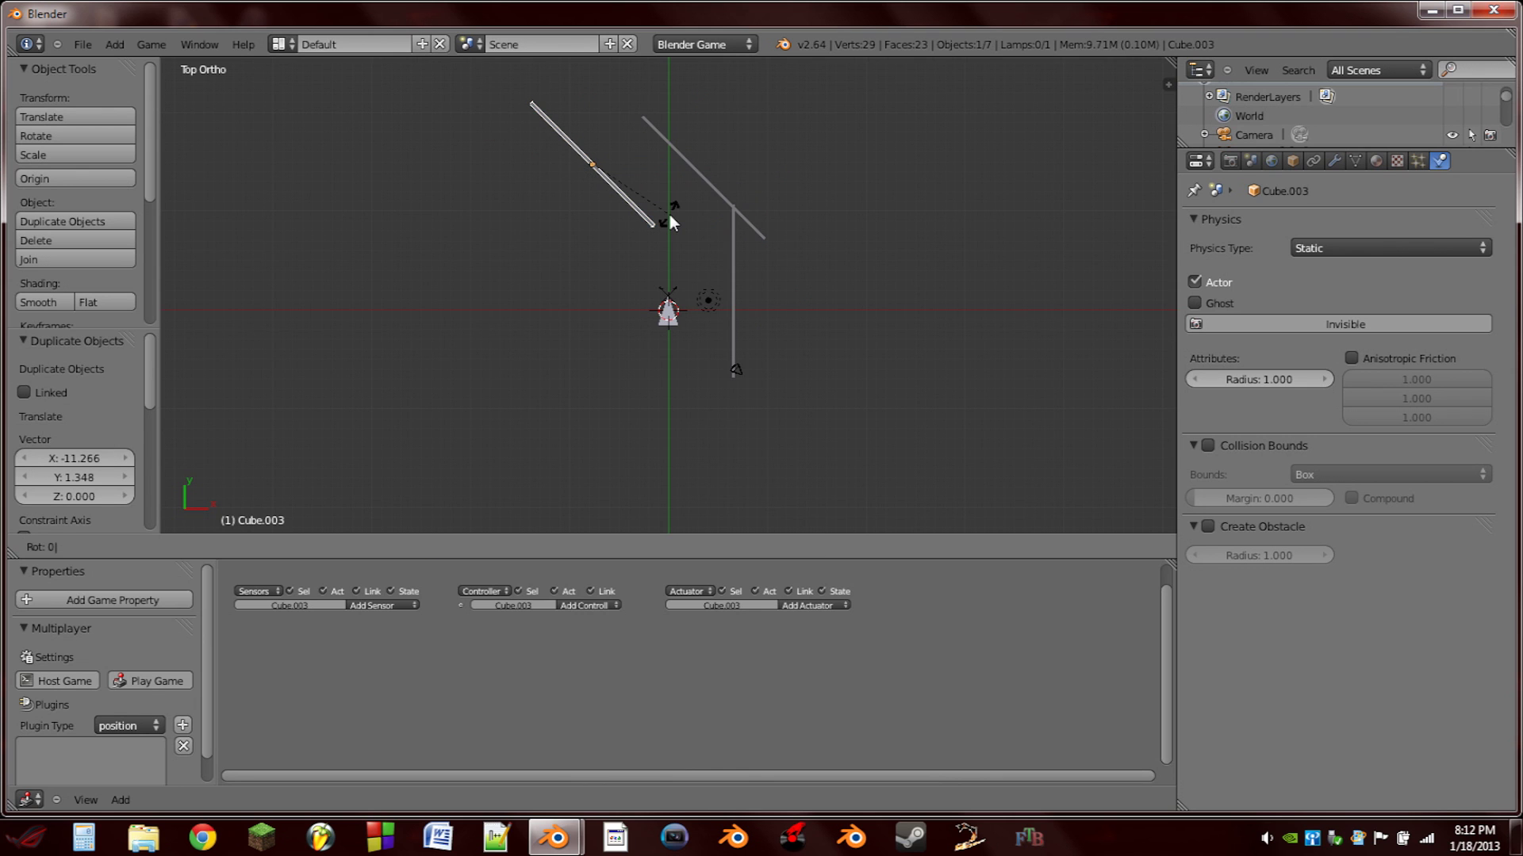
{"action": "type", "text": "-45"}
{"action": "key", "text": "Return"}
{"action": "key", "text": "shift+d"}
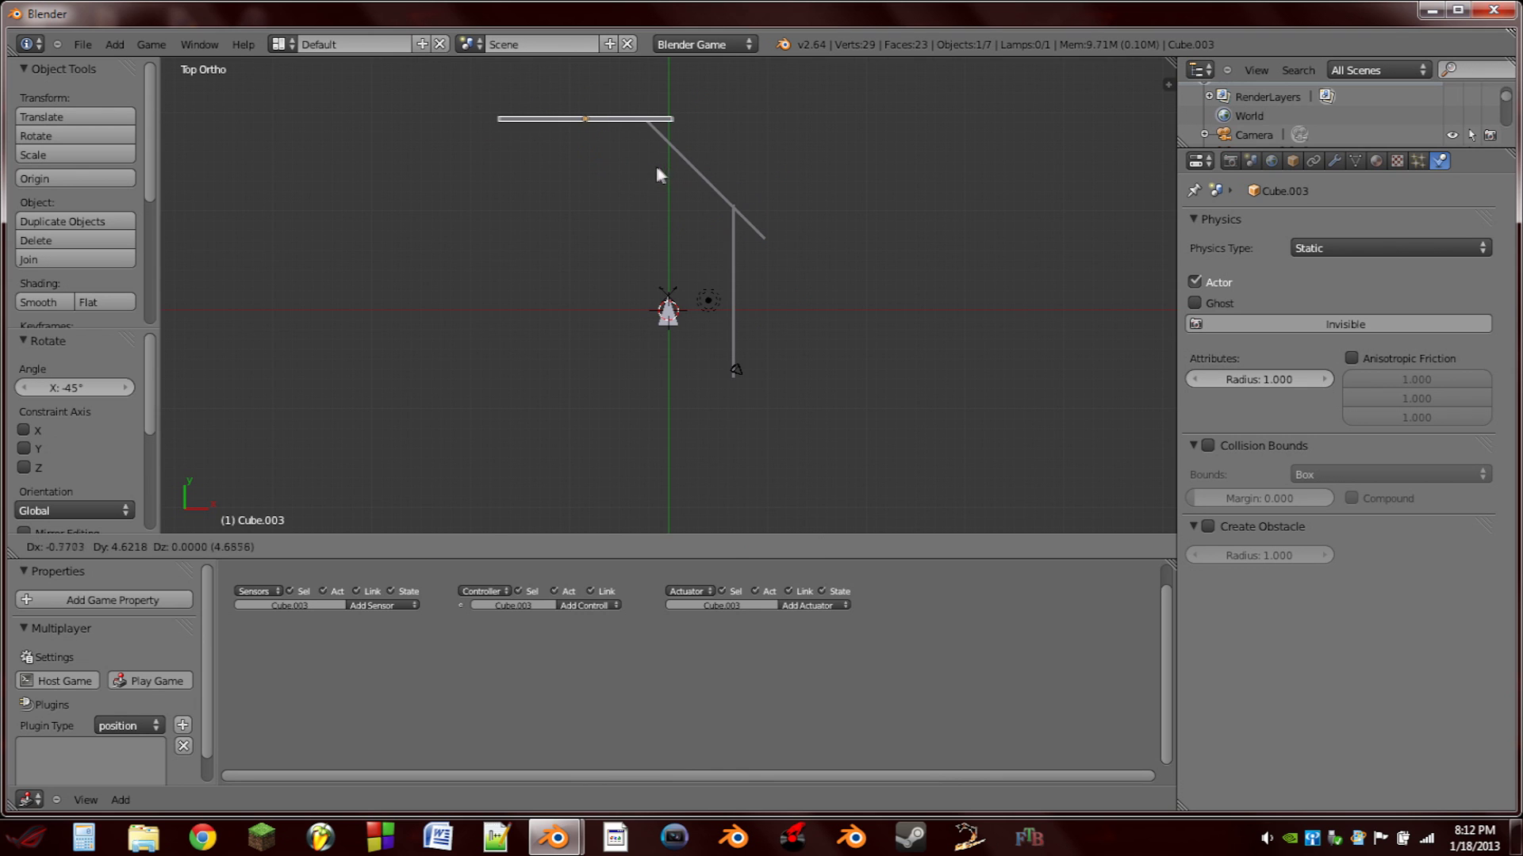
{"action": "left_click", "coordinate": [655, 165]}
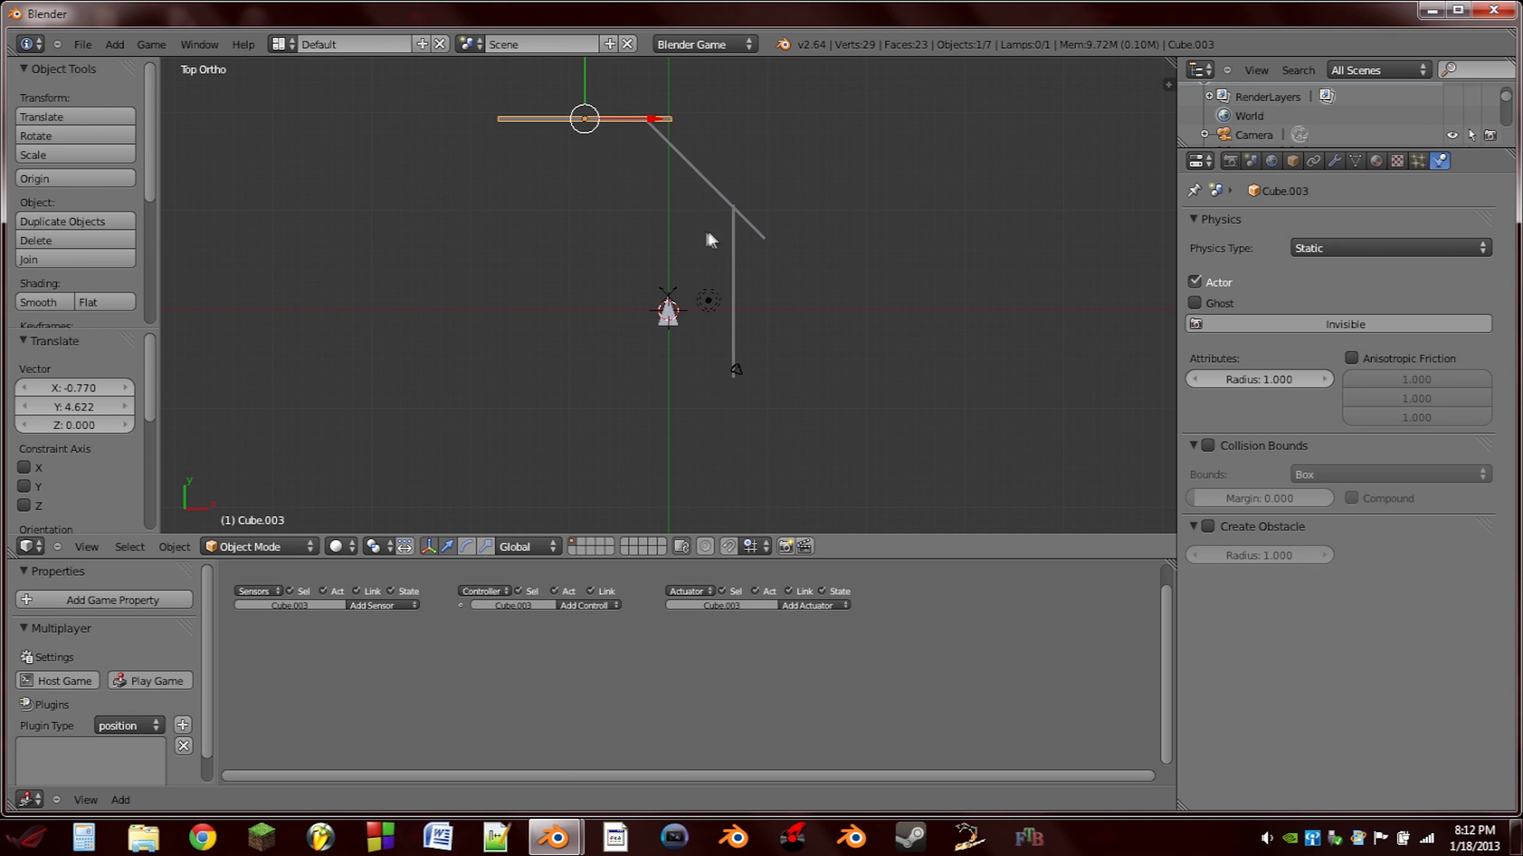
Duplicate the angled wall about -20.12 in X and -1.73 in Y, rotate the copy 90°, and move it about -2.41 in X and 3.95 in Y.
{"action": "right_click", "coordinate": [709, 184]}
{"action": "key", "text": "shift+d"}
{"action": "left_click", "coordinate": [516, 205]}
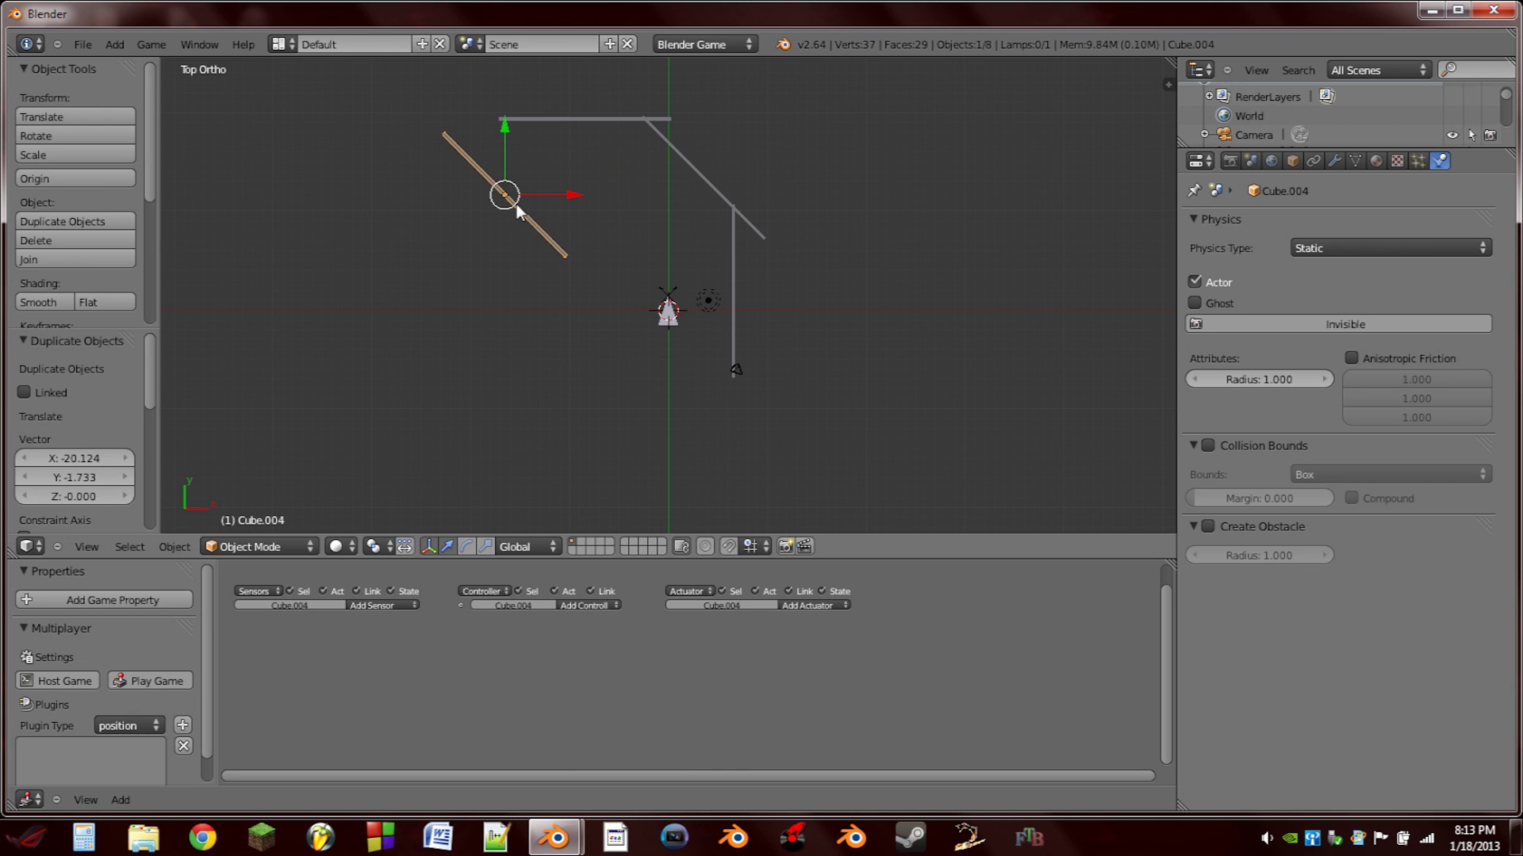
{"action": "type", "text": "r90"}
{"action": "key", "text": "Return"}
{"action": "key", "text": "g"}
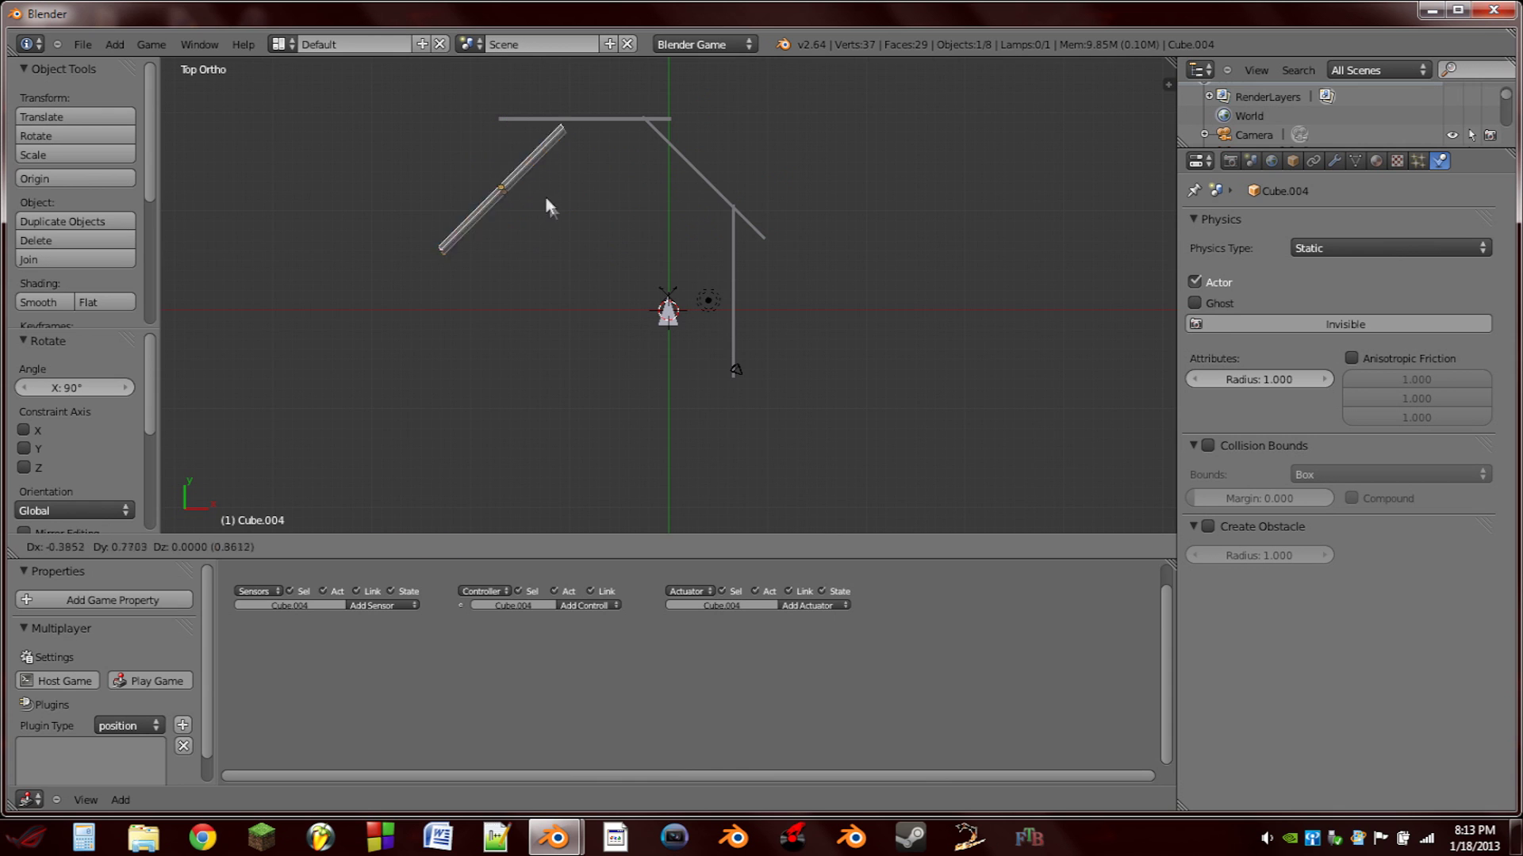
{"action": "left_click", "coordinate": [527, 166]}
Duplicate the first straight wall about -14.83 in X and -0.58 in Y, and duplicate that copy about -16.18 in X and -0.23 in Y.
{"action": "right_click", "coordinate": [736, 246]}
{"action": "key", "text": "shift+d"}
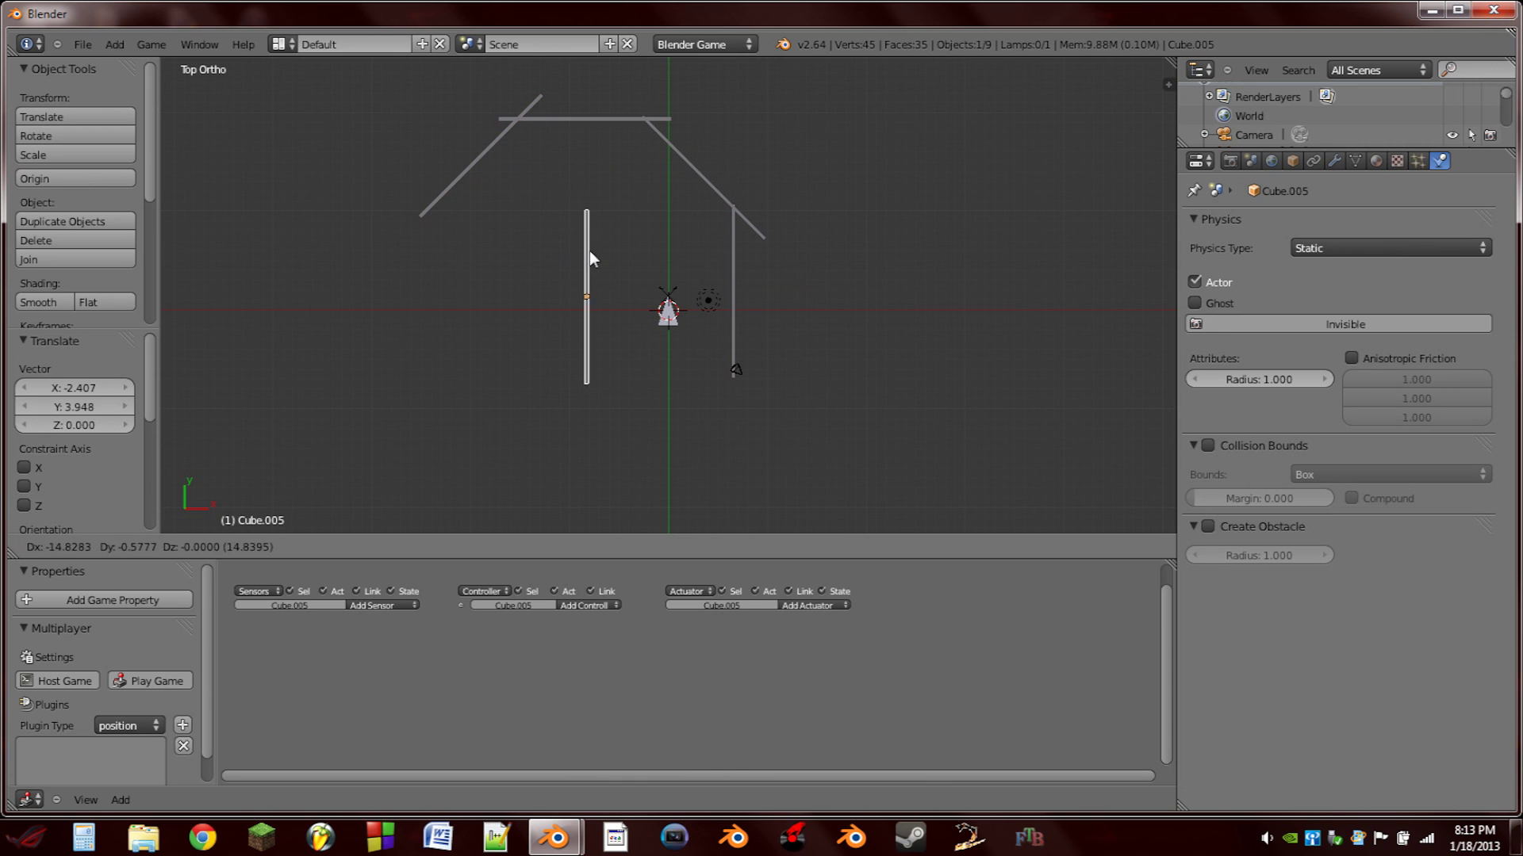
{"action": "left_click", "coordinate": [588, 251]}
{"action": "scroll", "coordinate": [682, 265], "scroll_direction": "down", "scroll_amount": 1}
{"action": "middle_click_drag", "start_coordinate": [732, 249], "coordinate": [757, 178], "text": "shift"}
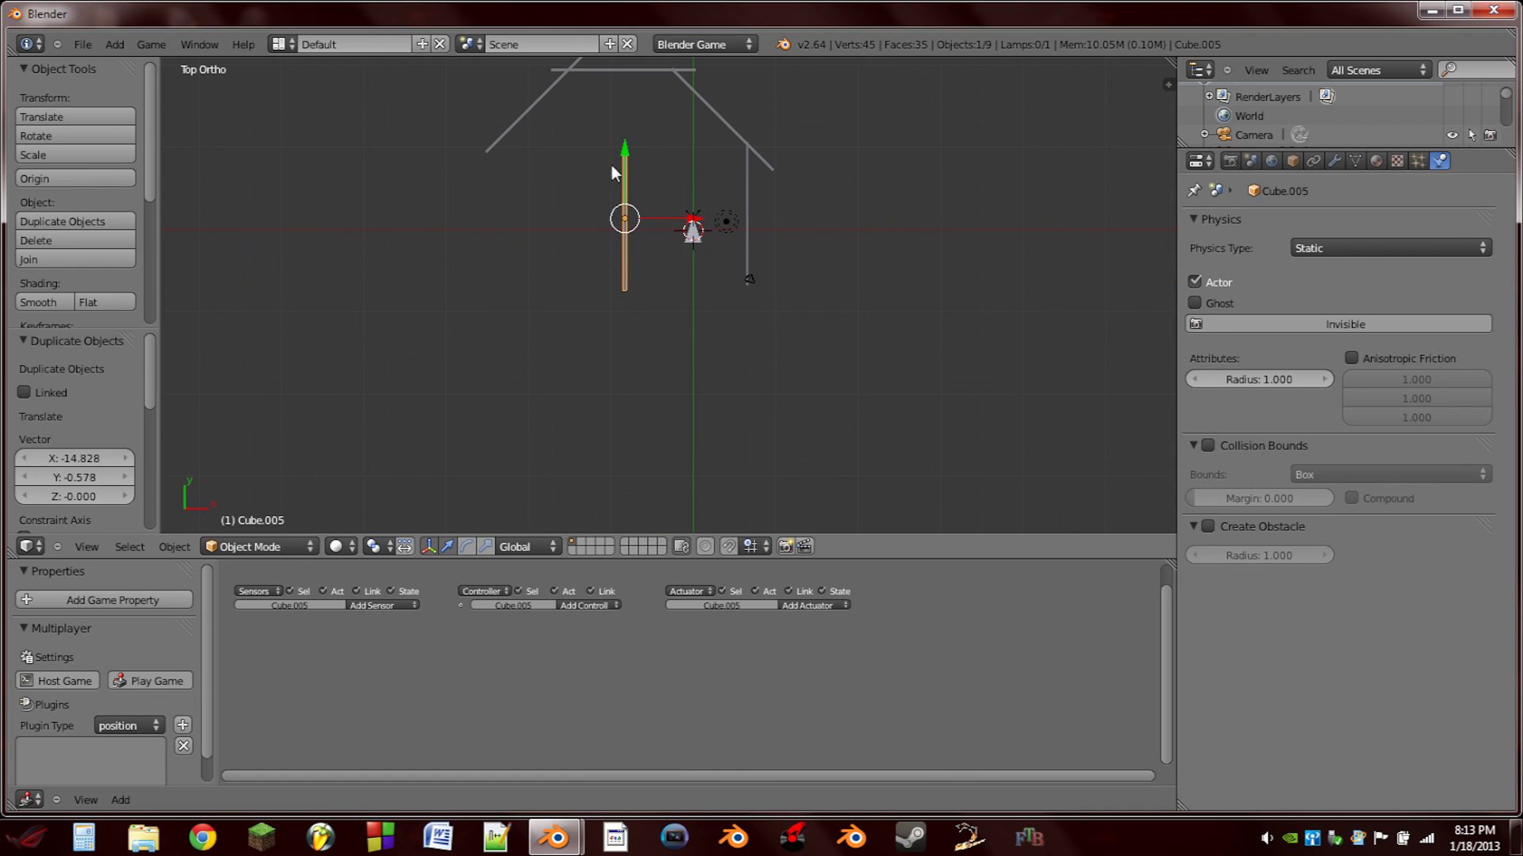
{"action": "key", "text": "shift+d"}
{"action": "left_click", "coordinate": [547, 219]}
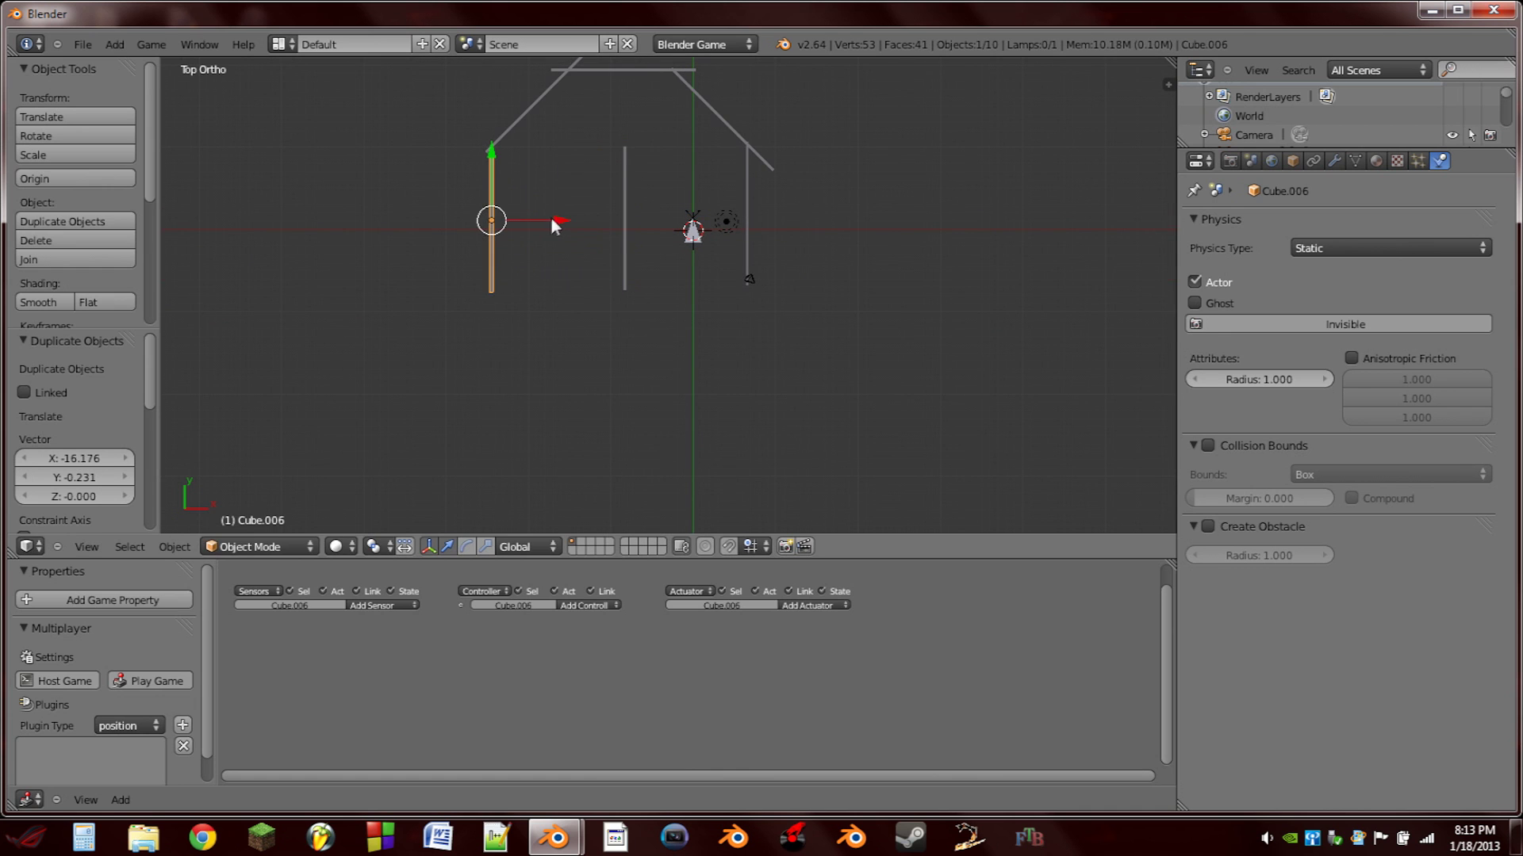
Duplicate the horizontal wall and both angled walls at the course's upper end together, offset about -31.78 along Y.
{"action": "right_click", "coordinate": [544, 93]}
{"action": "right_click", "coordinate": [611, 70], "text": "shift"}
{"action": "right_click", "coordinate": [718, 116], "text": "shift"}
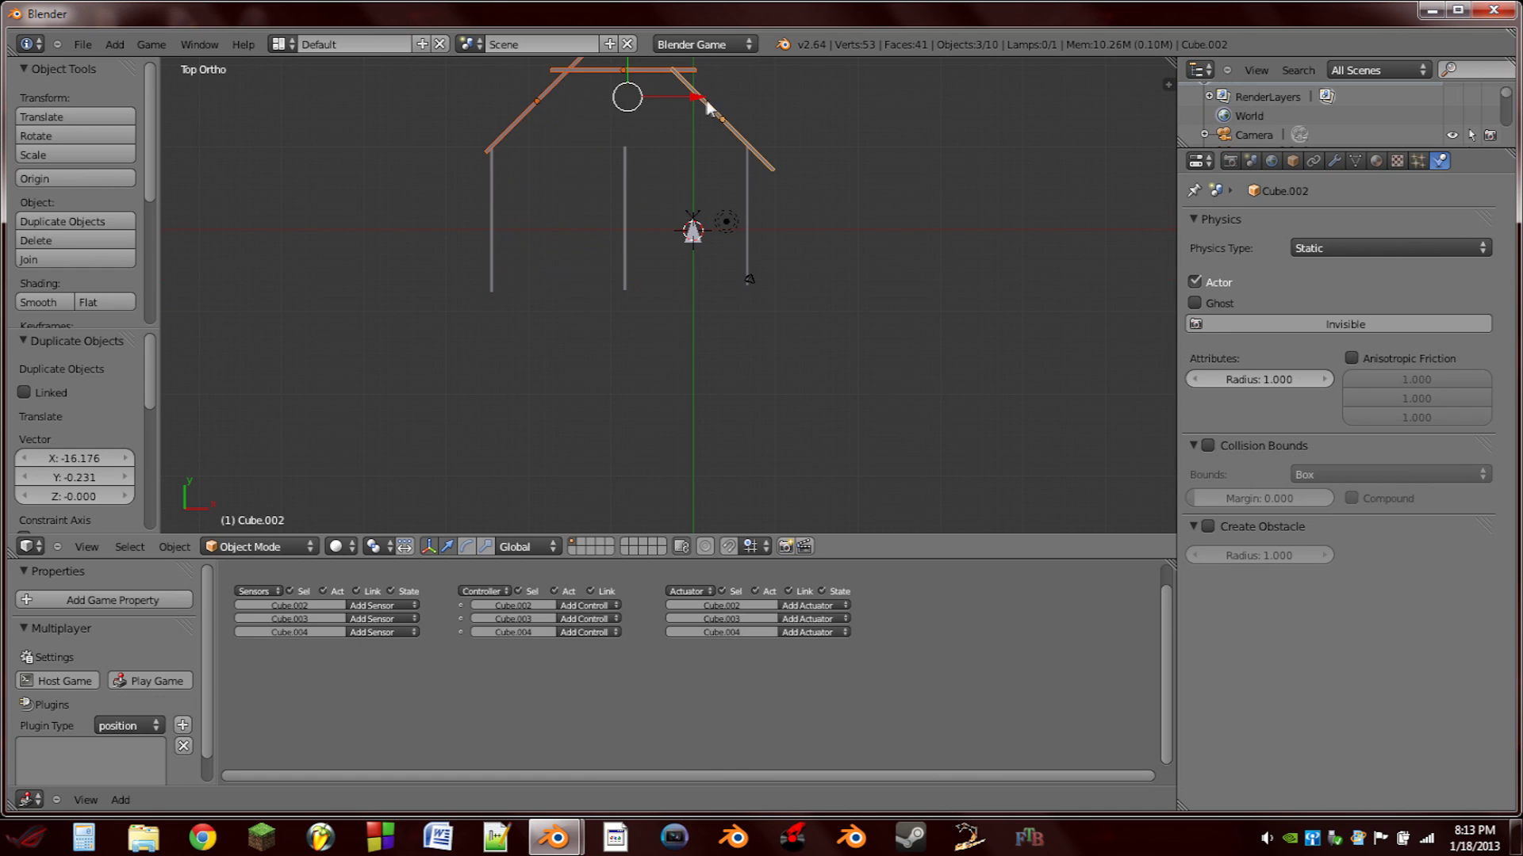
{"action": "key", "text": "shift+d"}
{"action": "key", "text": "y"}
{"action": "left_click", "coordinate": [674, 375]}
Rotate the three copied walls by 180° and shift them about -0.23 along Y to close the course's lower end.
{"action": "type", "text": "r"}
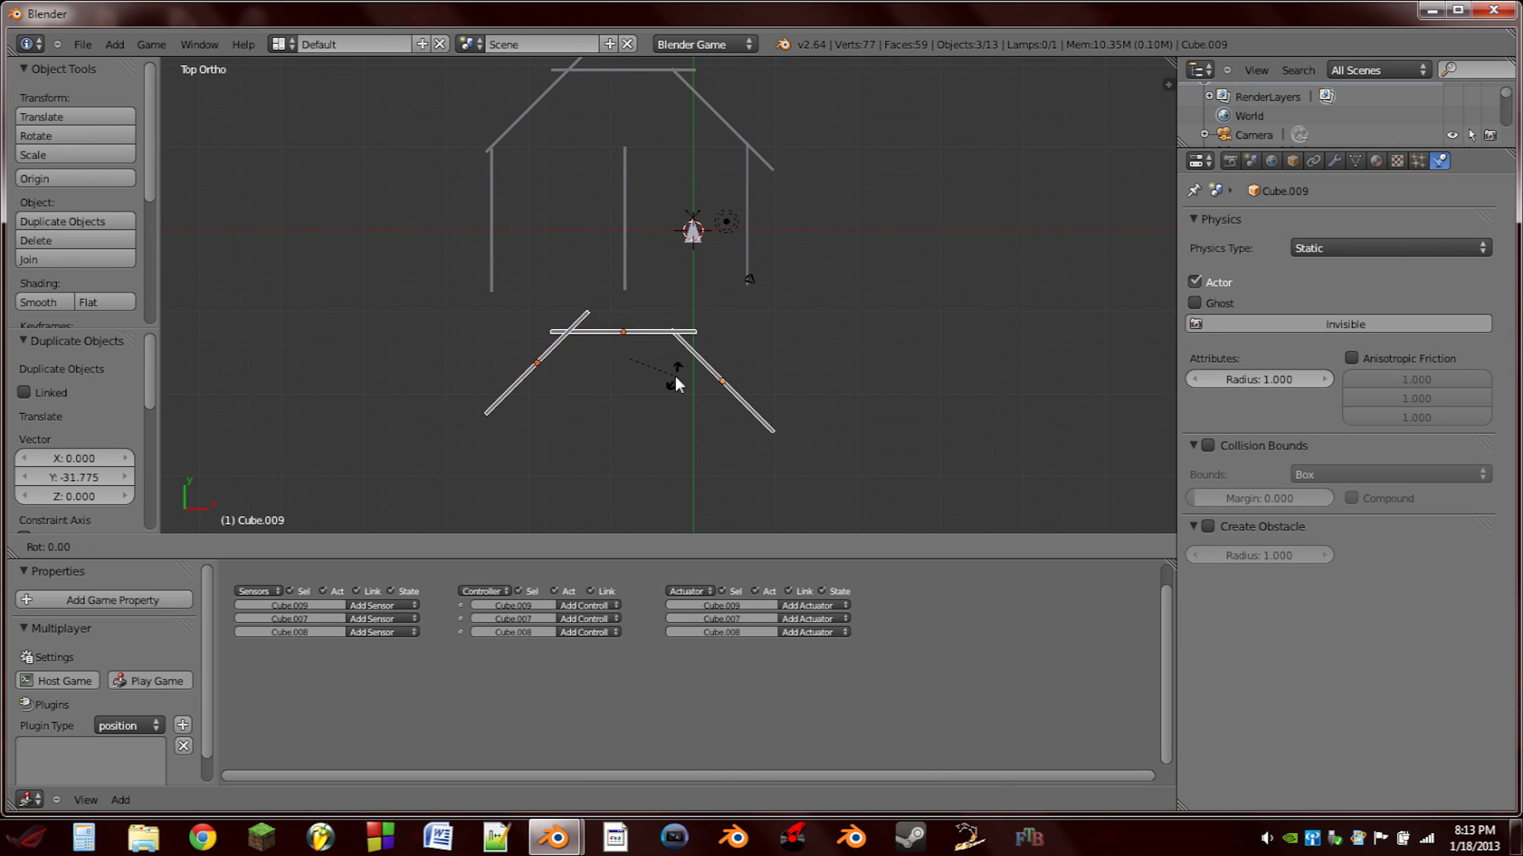
{"action": "type", "text": "180"}
{"action": "key", "text": "Return"}
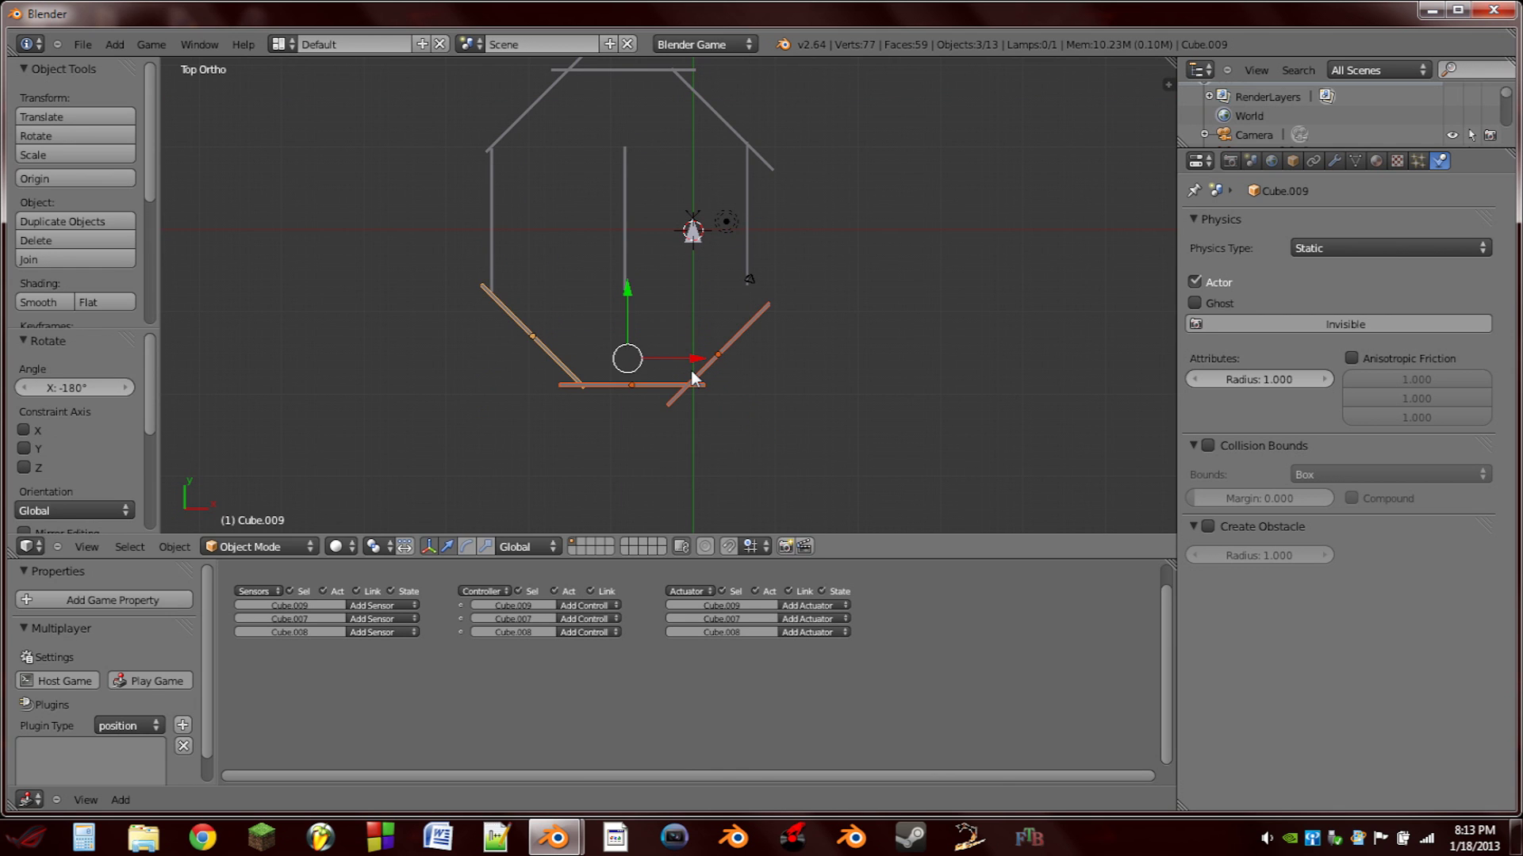
{"action": "key", "text": "g"}
{"action": "key", "text": "x"}
{"action": "key", "text": "y"}
{"action": "left_click", "coordinate": [693, 378]}
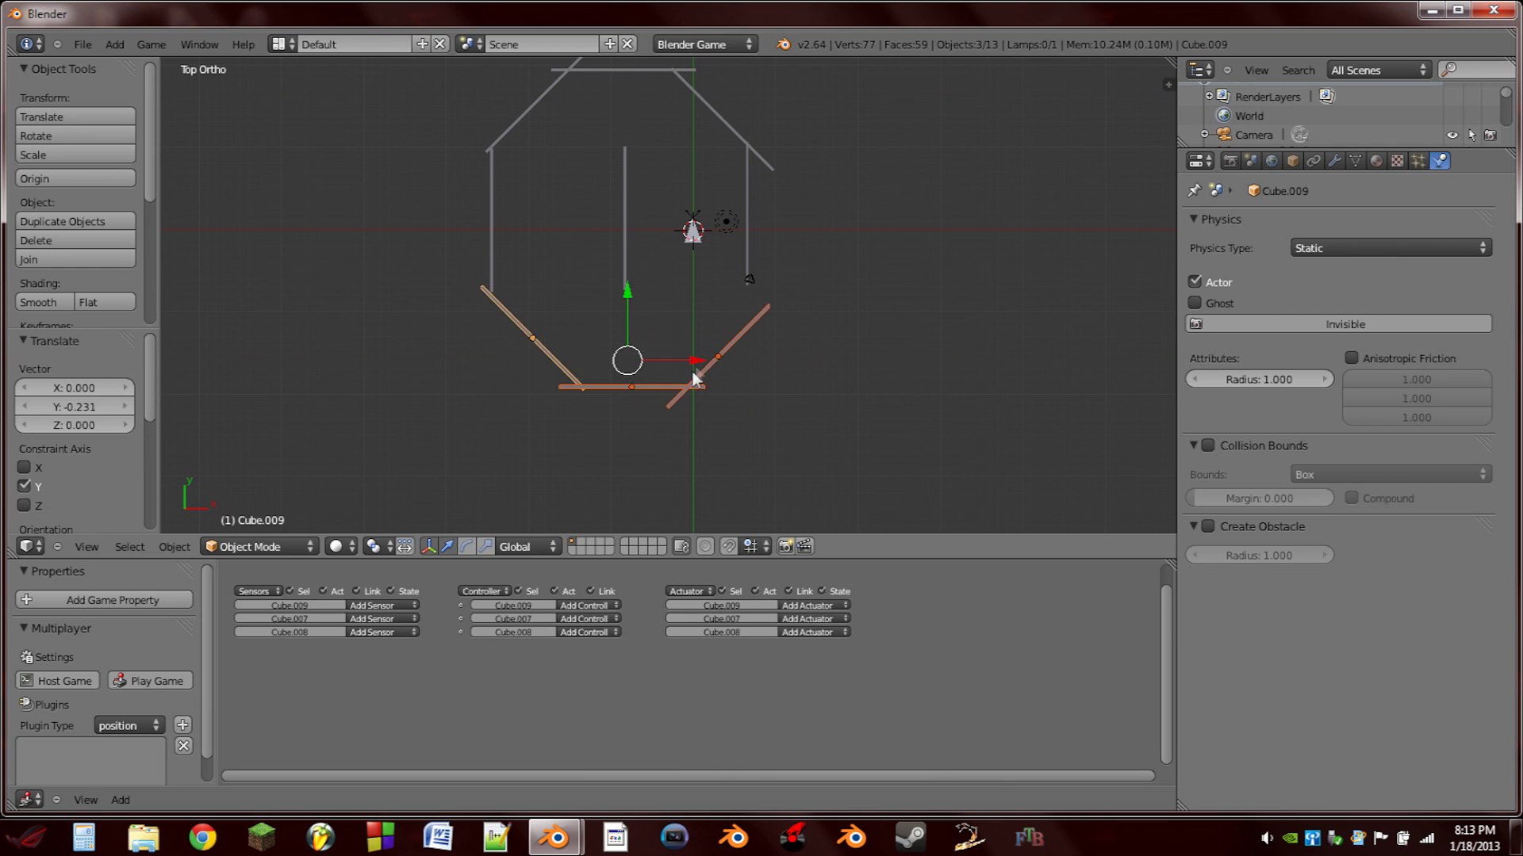
Duplicate the first straight wall about -5.55 along Y to fill the gap down to the lower angled wall.
{"action": "right_click", "coordinate": [747, 200]}
{"action": "key", "text": "shift+d"}
{"action": "key", "text": "y"}
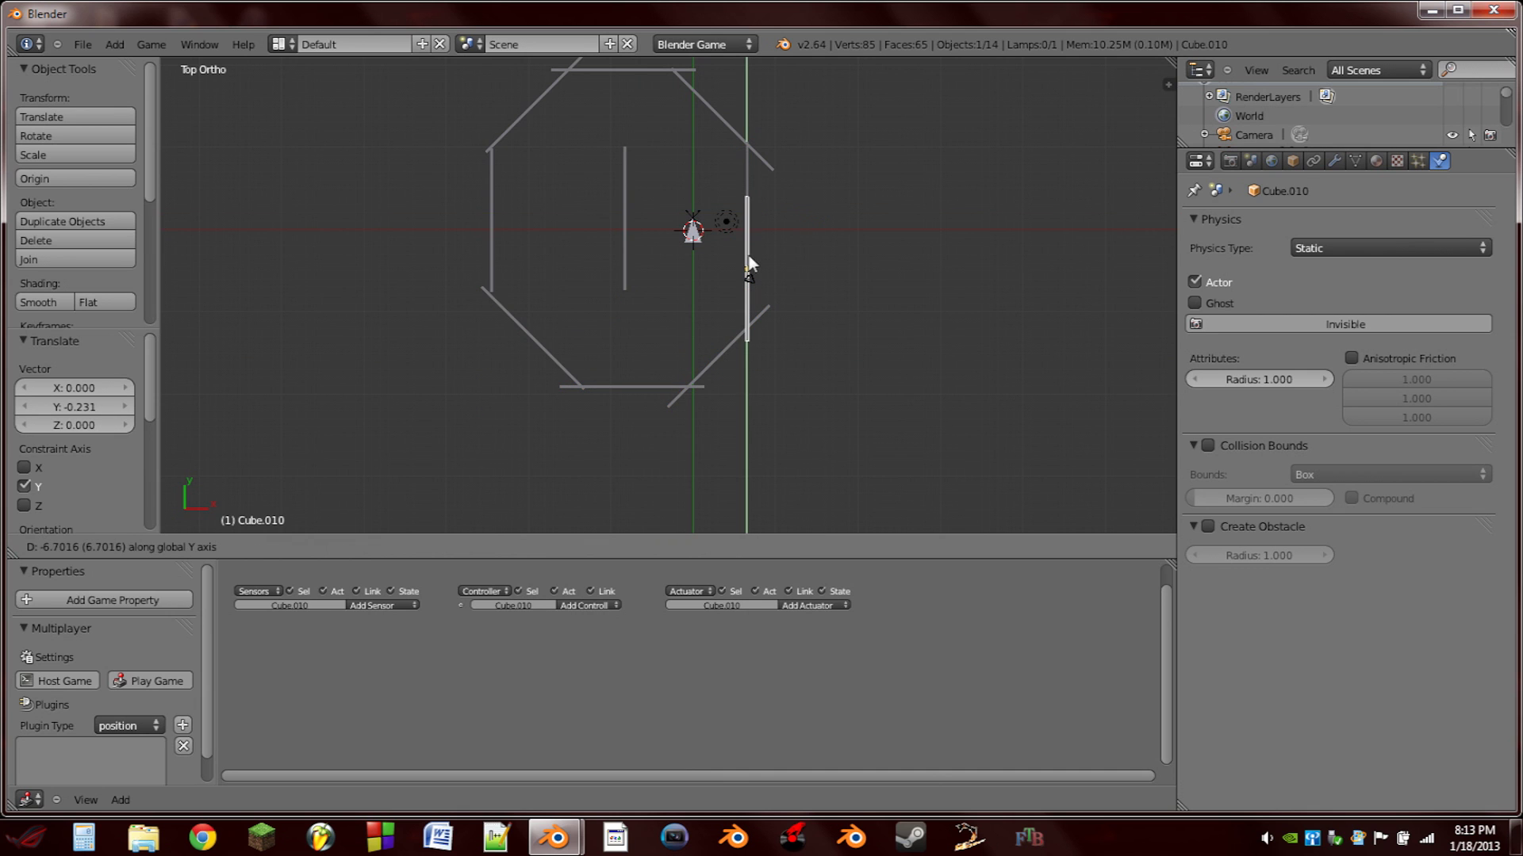
{"action": "left_click", "coordinate": [755, 240]}
Run the game to watch the pyramid steer around the walled course, and stop it.
{"action": "key", "text": "p"}
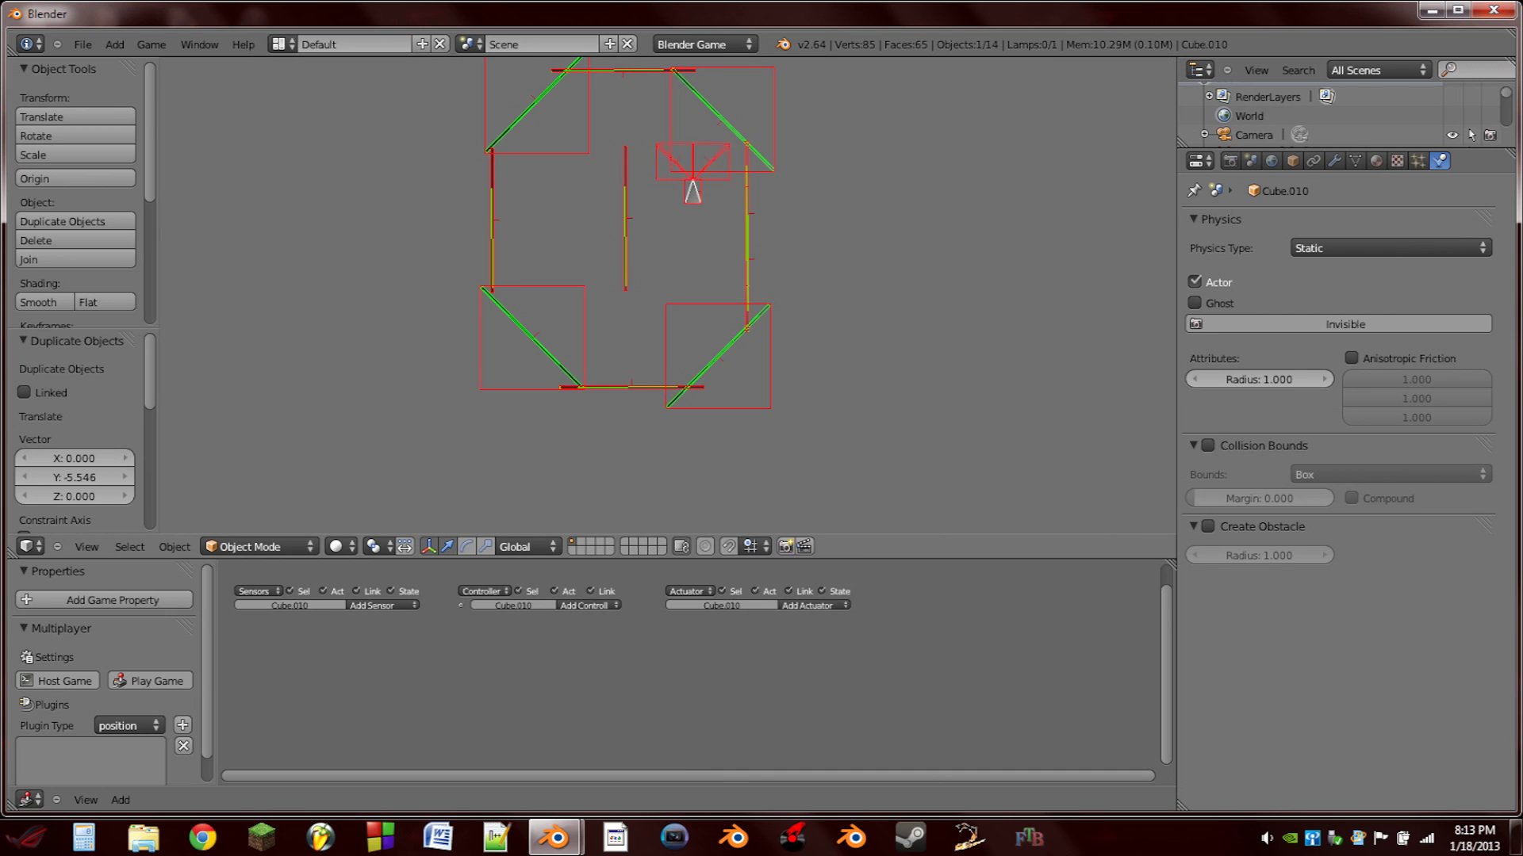
{"action": "key", "text": "Up"}
{"action": "key", "text": "Left"}
{"action": "key", "text": "Up"}
{"action": "key", "text": "Left"}
{"action": "key", "text": "Up"}
{"action": "key", "text": "Left"}
{"action": "key", "text": "Escape"}
Set the Y location value of the pyramid's first Motion actuator to 0.40 and test the speed in the game.
{"action": "right_click", "coordinate": [692, 231]}
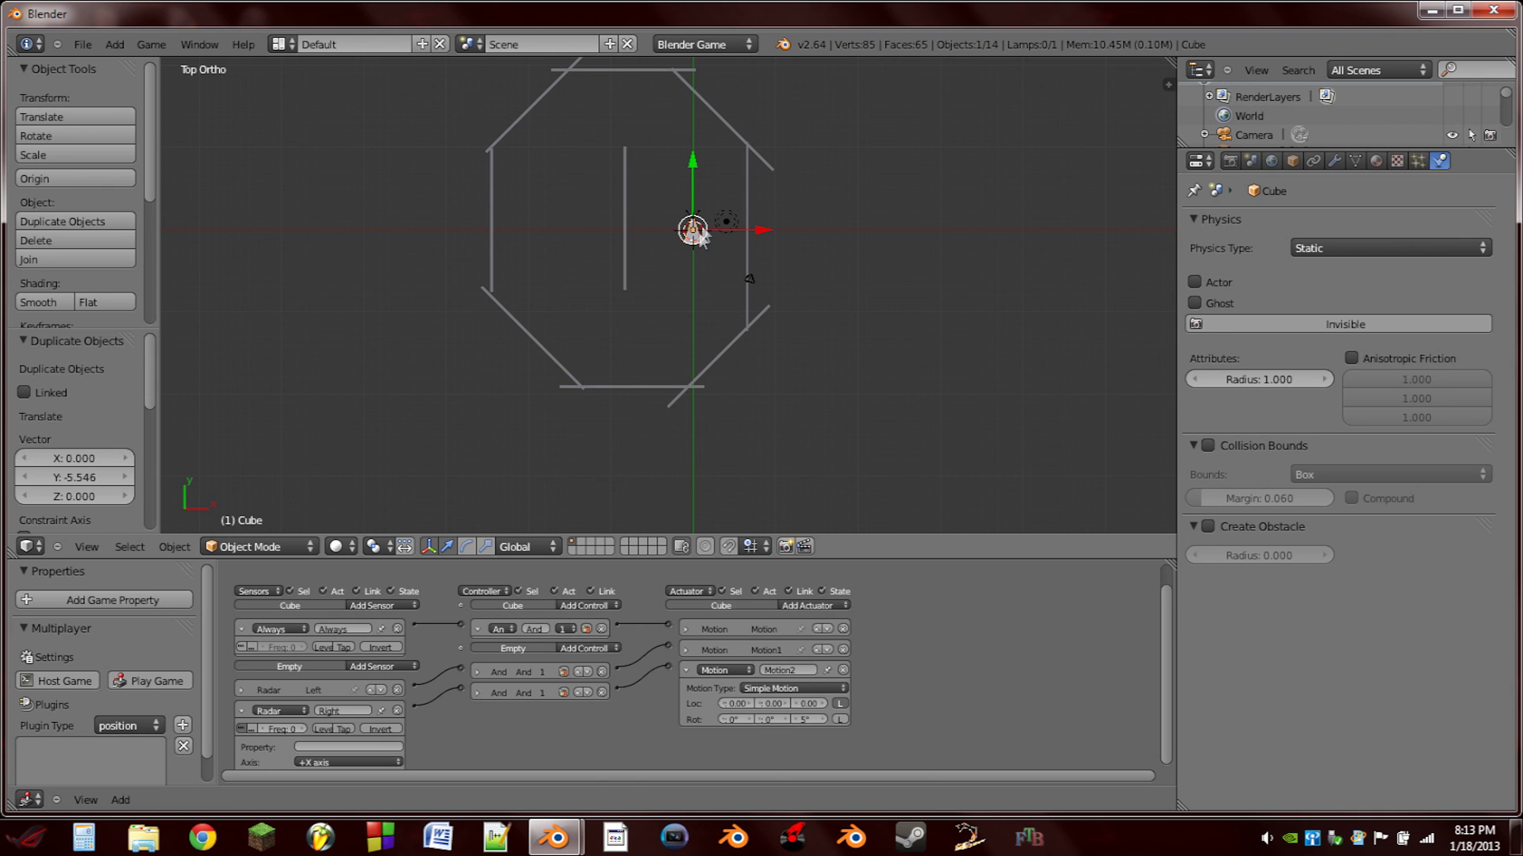
{"action": "left_click", "coordinate": [686, 629]}
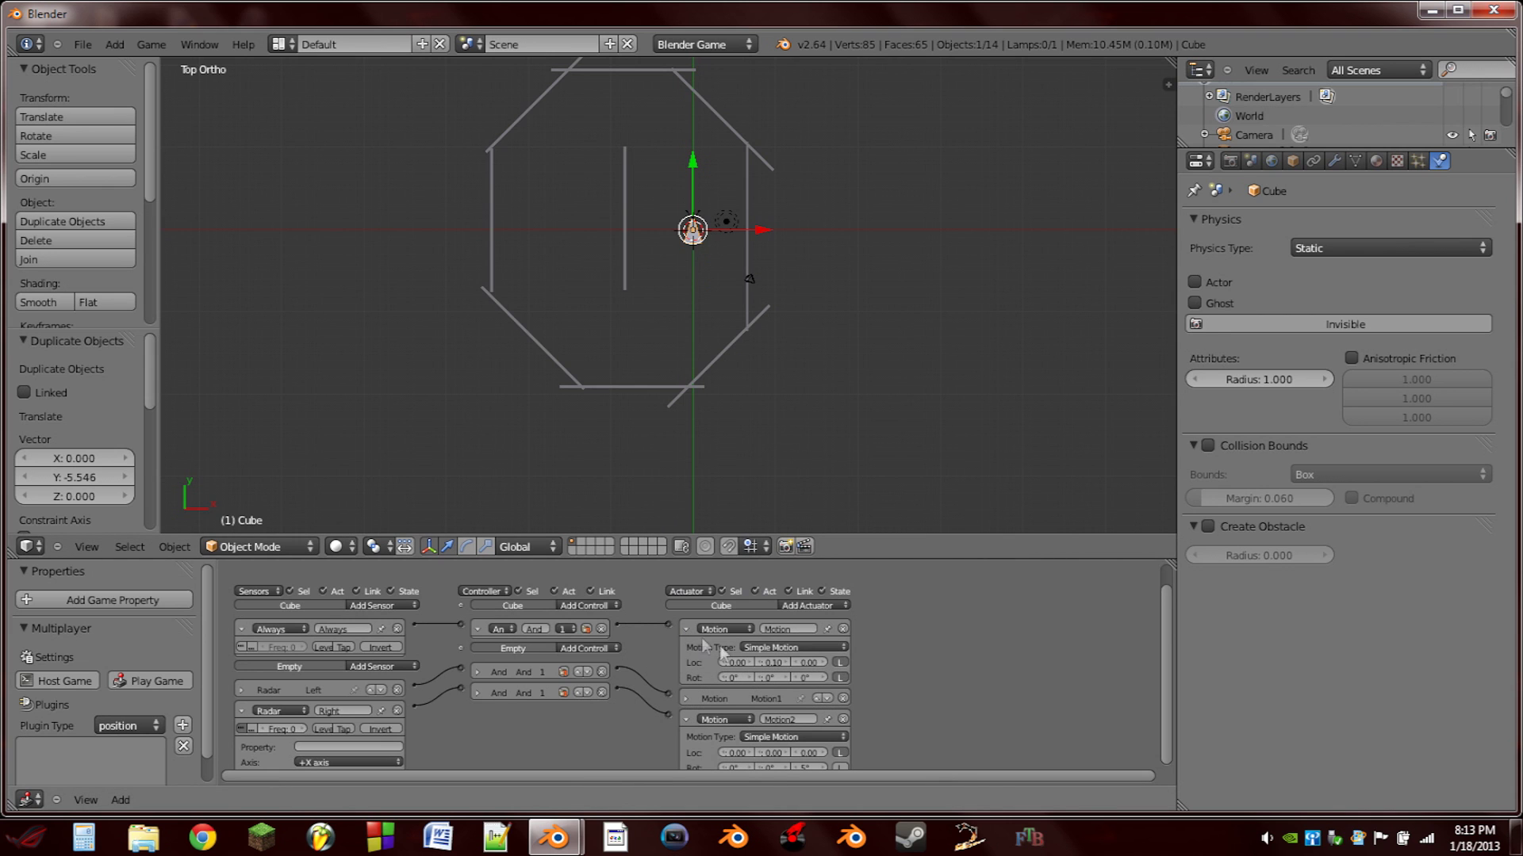
{"action": "left_click", "coordinate": [788, 661]}
{"action": "left_click", "coordinate": [788, 661]}
{"action": "key", "text": "p"}
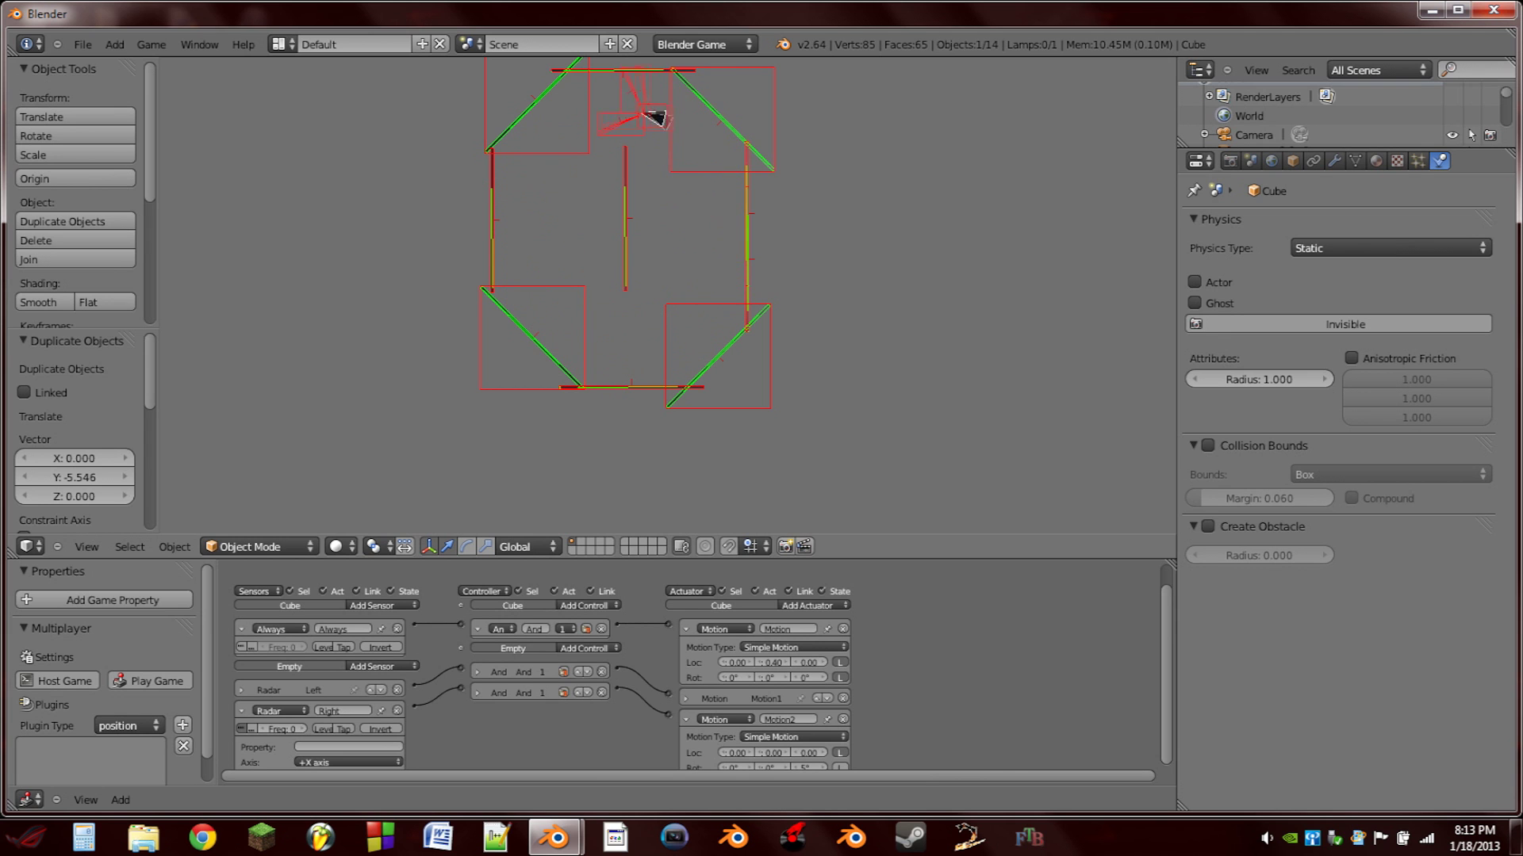
{"action": "key", "text": "Escape"}
Turn off Show Physics Visualization and run the game once more to check the pyramid without the debug lines.
{"action": "left_click", "coordinate": [152, 44]}
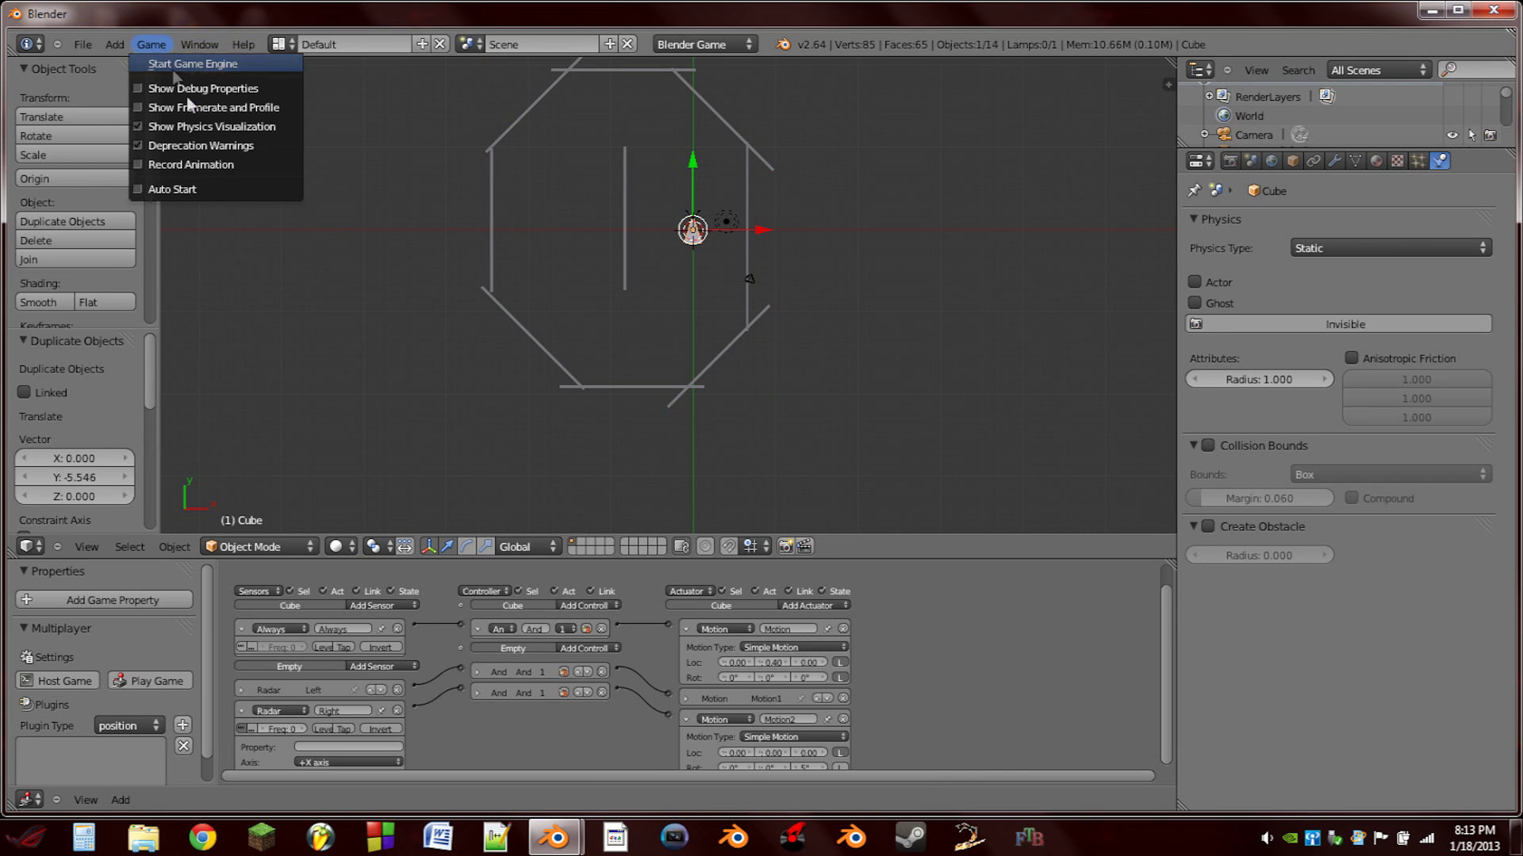
{"action": "left_click", "coordinate": [202, 125]}
{"action": "key", "text": "p"}
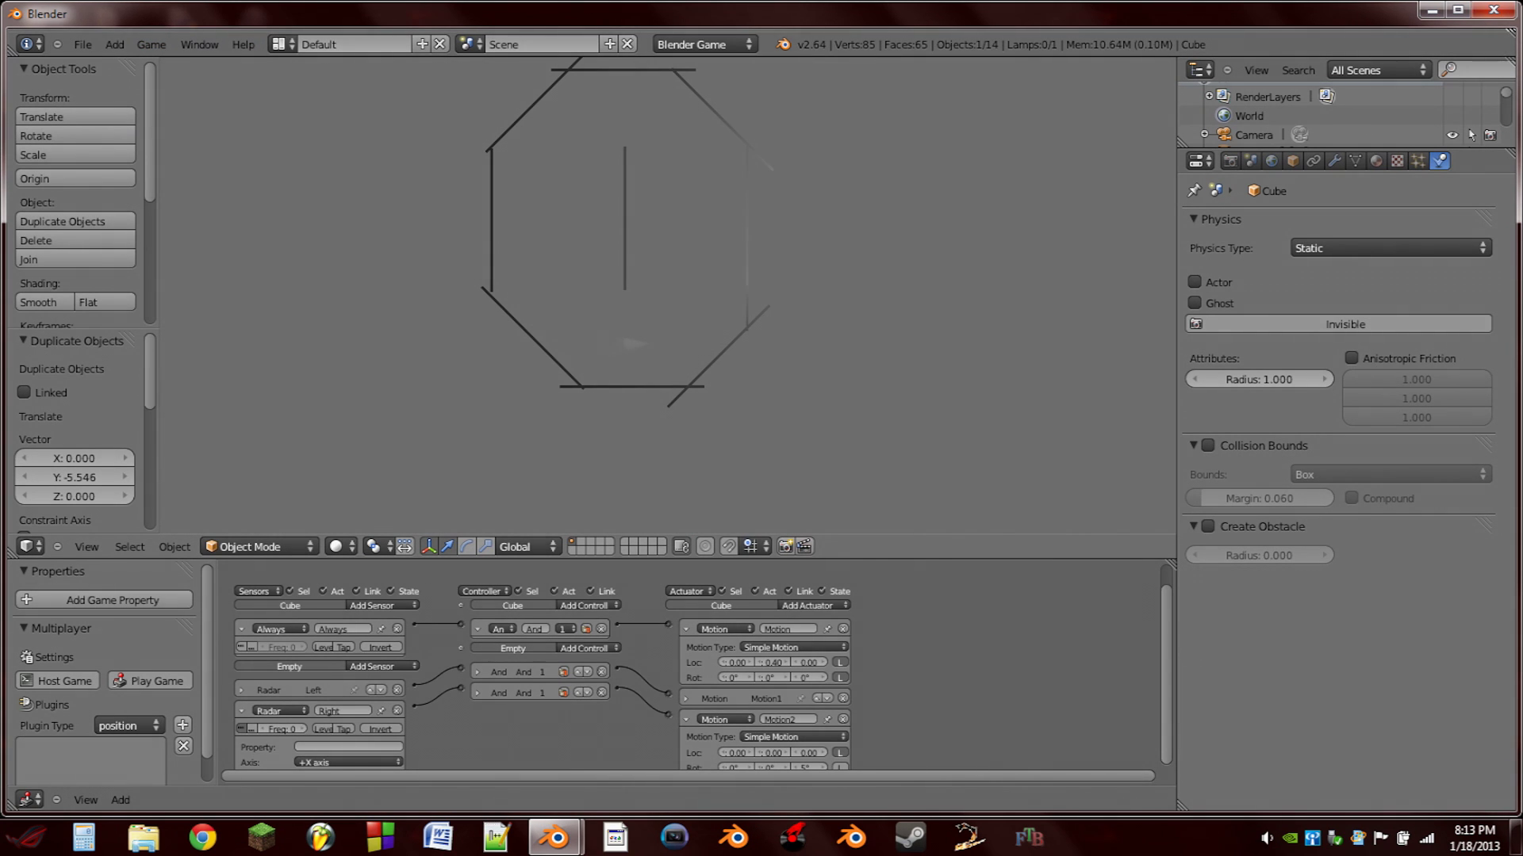
{"action": "key", "text": "Escape"}
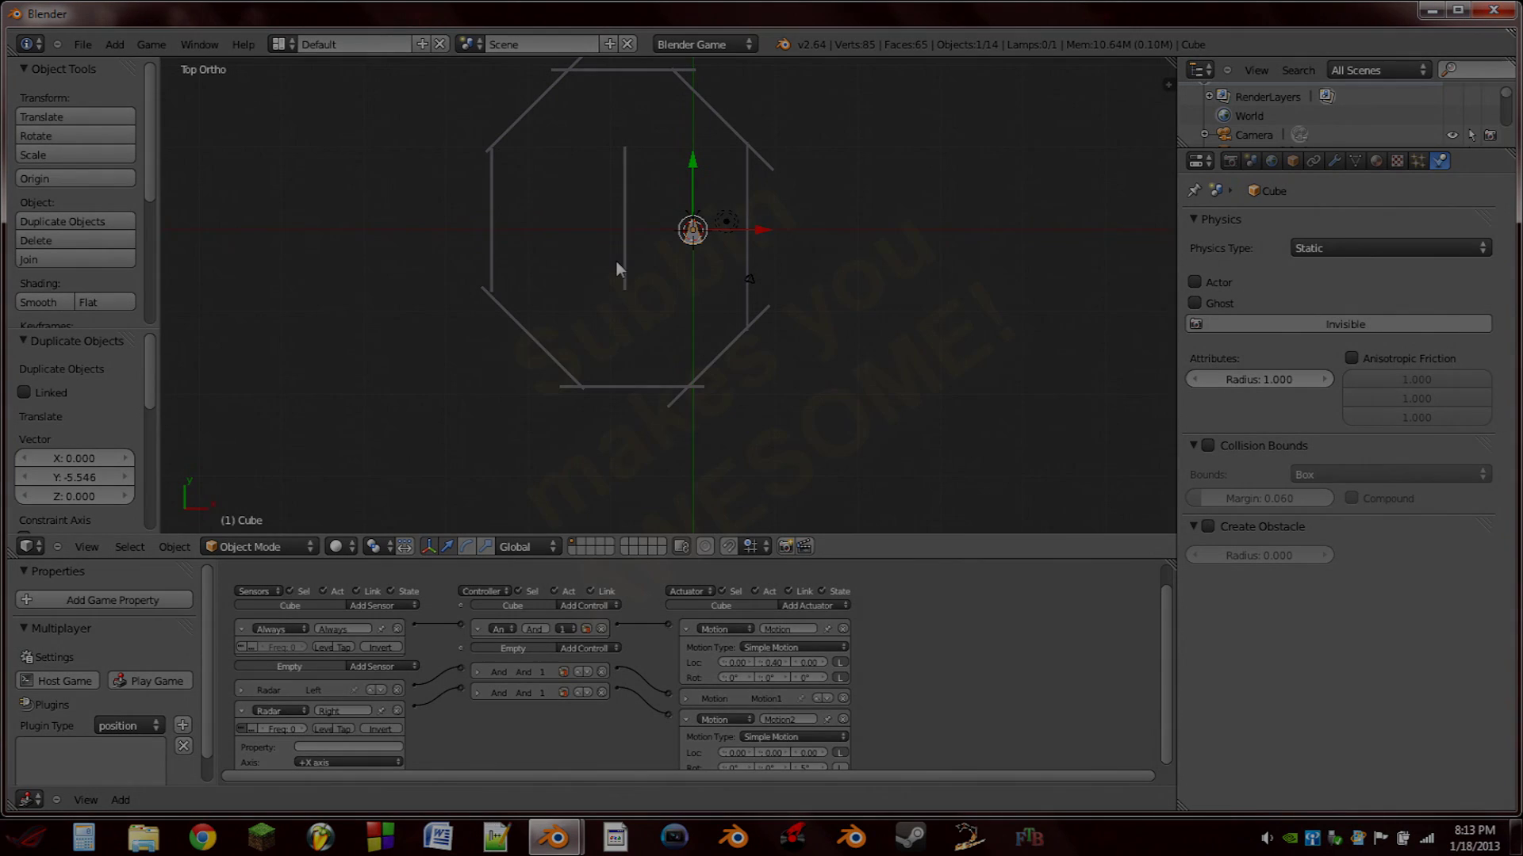